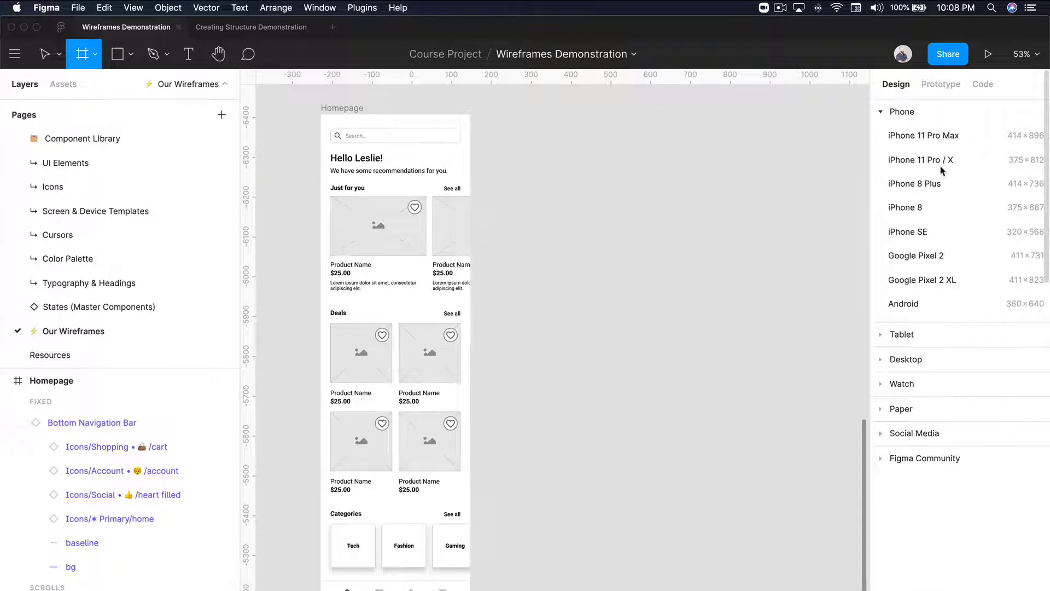
Add an iPhone 11 Pro / X frame beside the Homepage frame and rename it Product Page.
left_click(942, 170)
left_click_drag(619, 228, 588, 188)
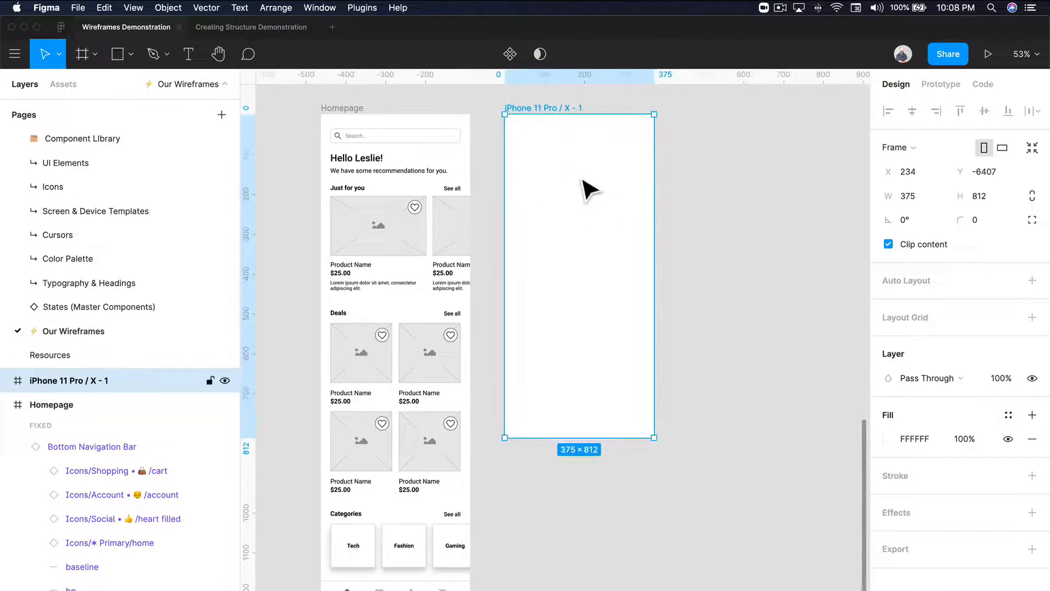
key("super+r")
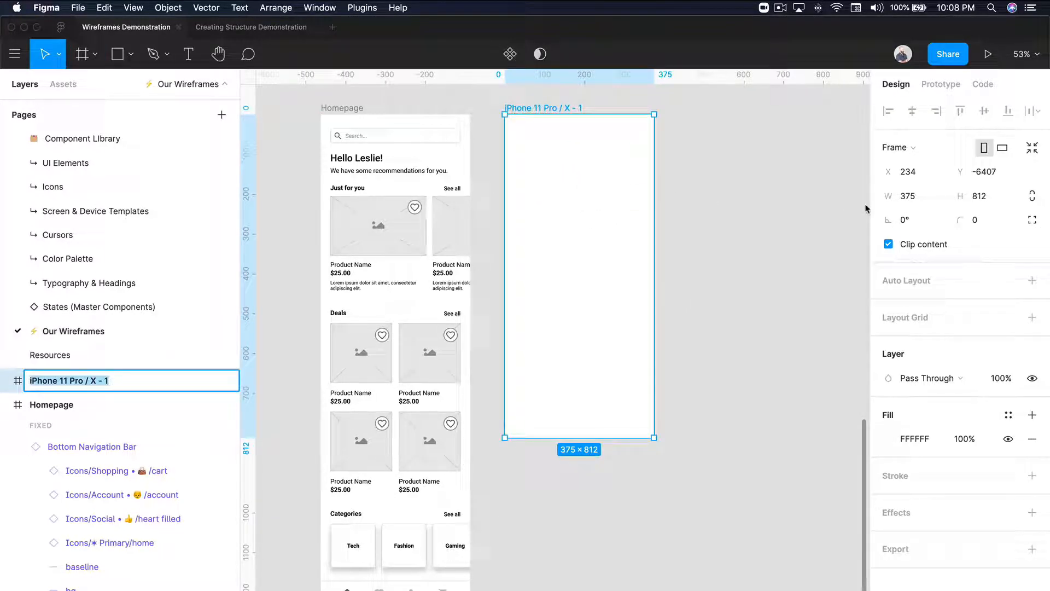
type("Product Page")
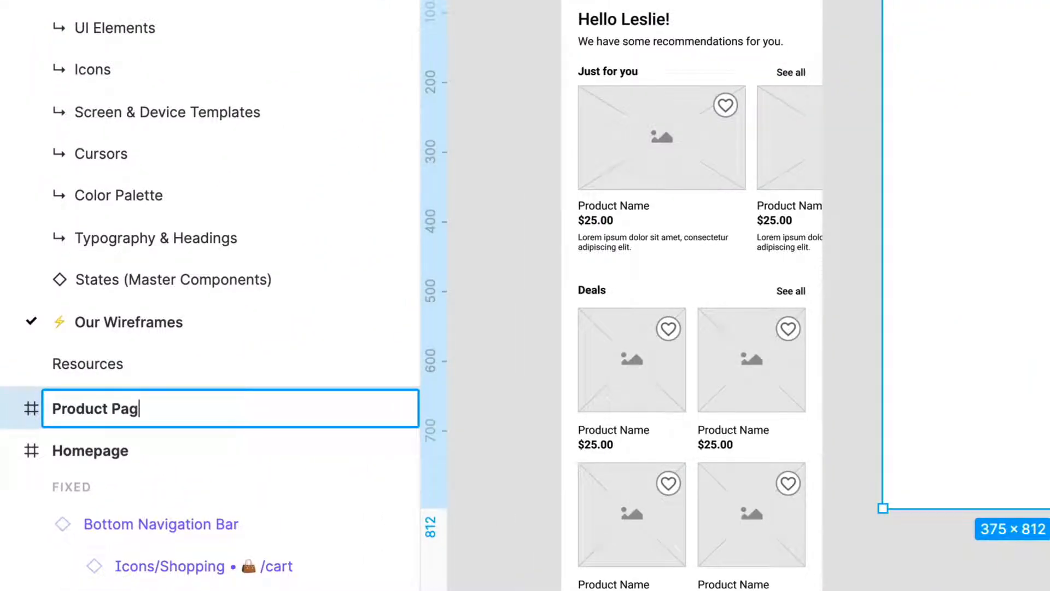
key("Return")
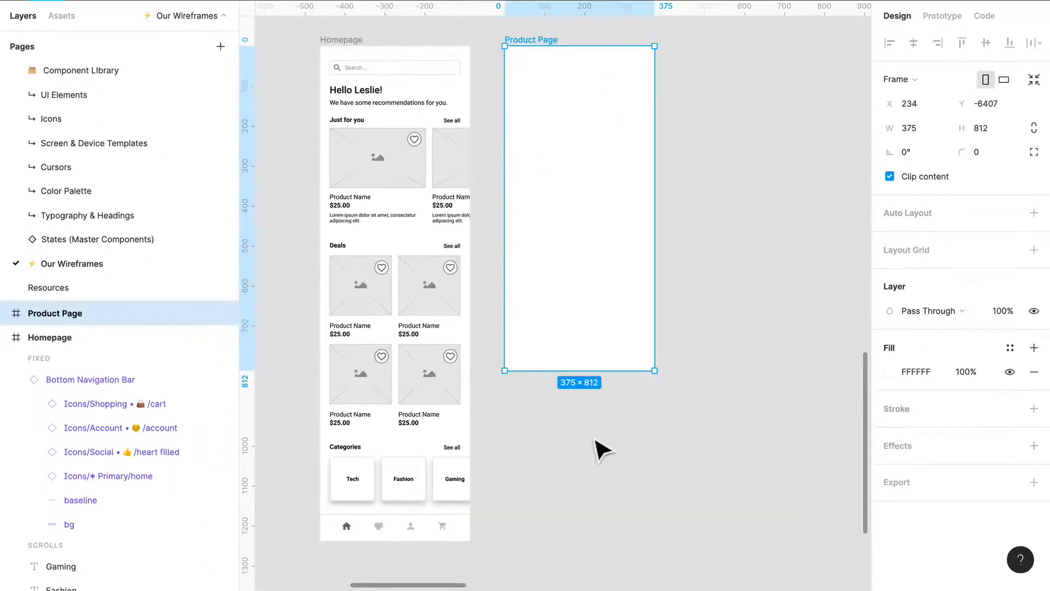
left_click(580, 464)
Copy the Bottom Navigation Bar from the Homepage into the Product Page and place it flush with that frame's bottom edge.
left_click(398, 535)
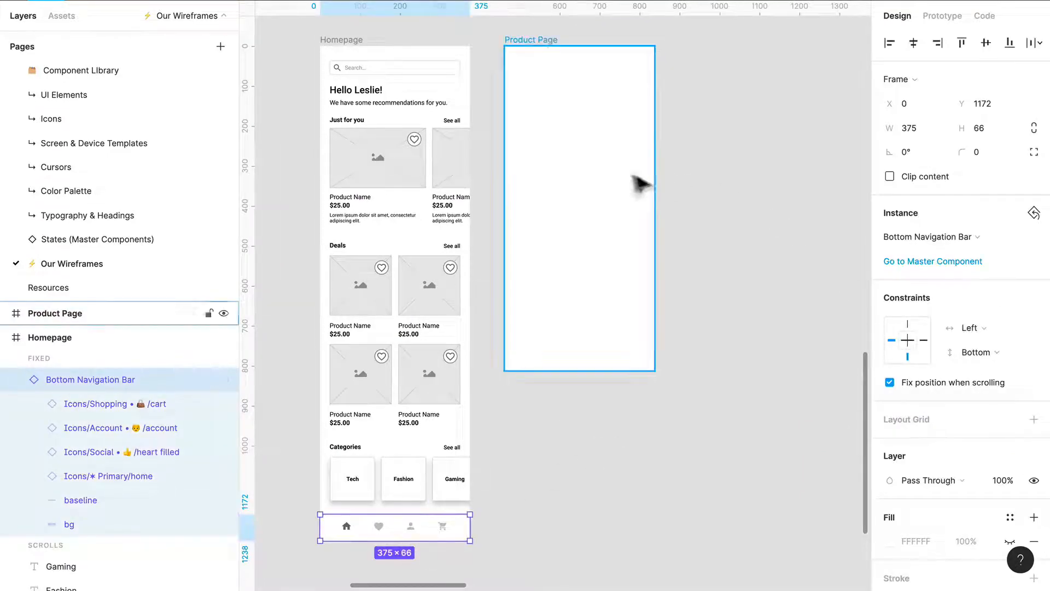
key("ctrl+c")
left_click(553, 51)
key("ctrl+v")
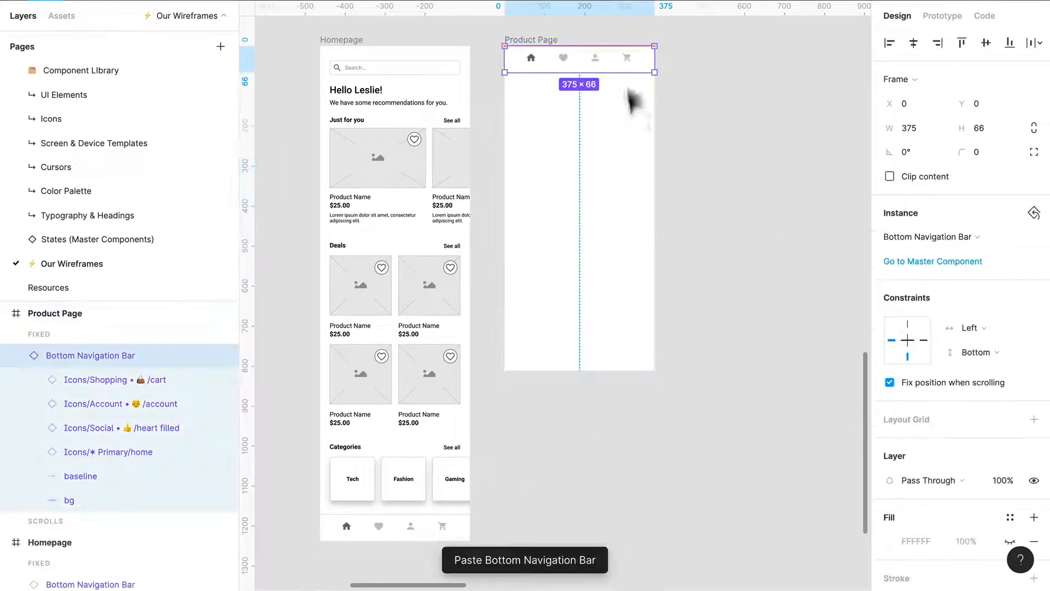
left_click_drag(632, 101, 624, 364)
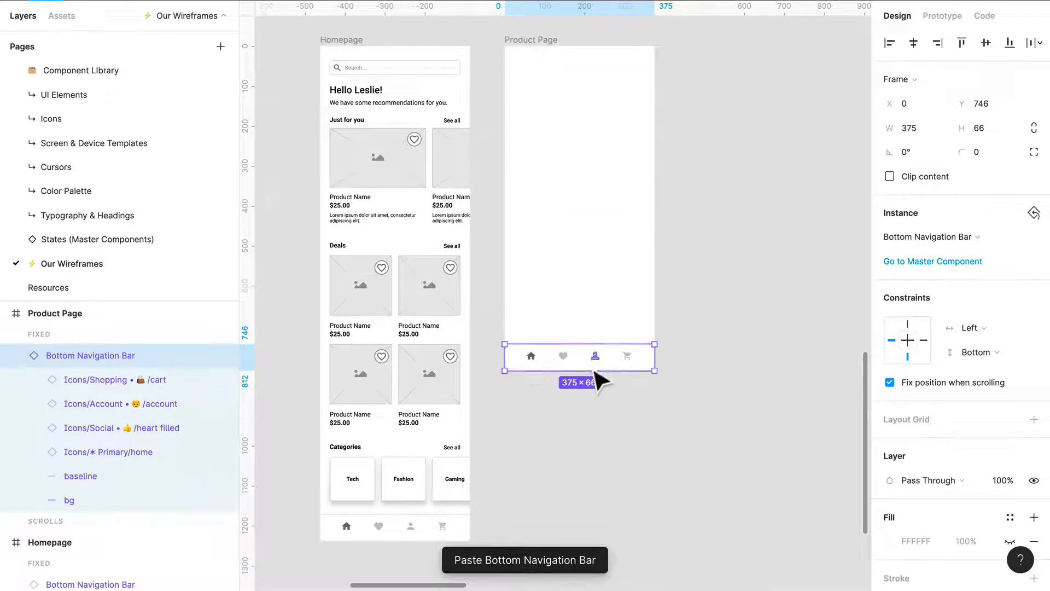
Set the layer opacity of the home icon in the Product Page's navigation bar to 40%.
scroll(579, 364, "up", 3)
double_click(489, 350)
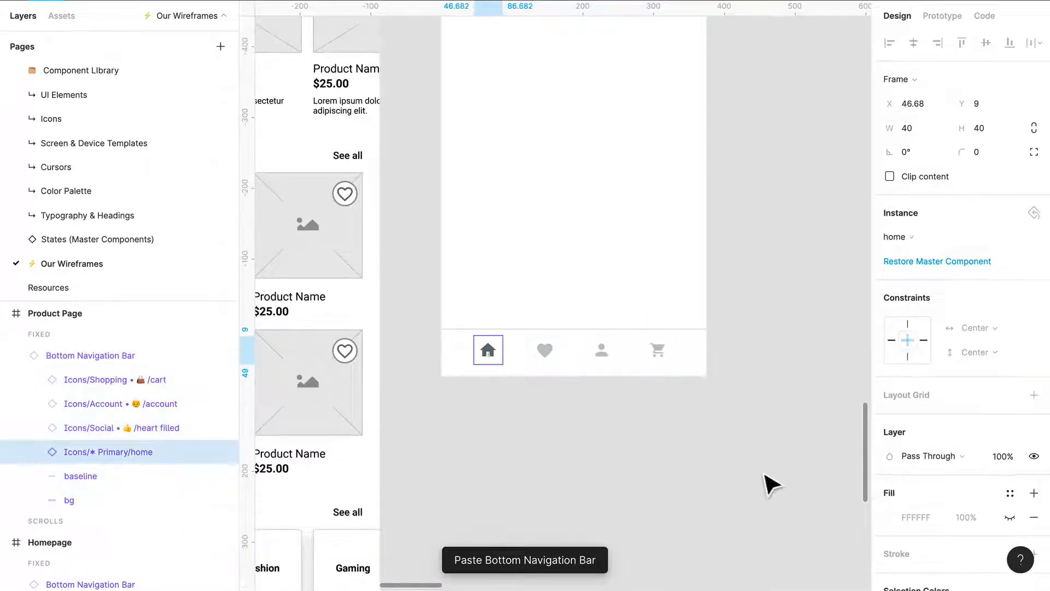
scroll(804, 403, "up", 1)
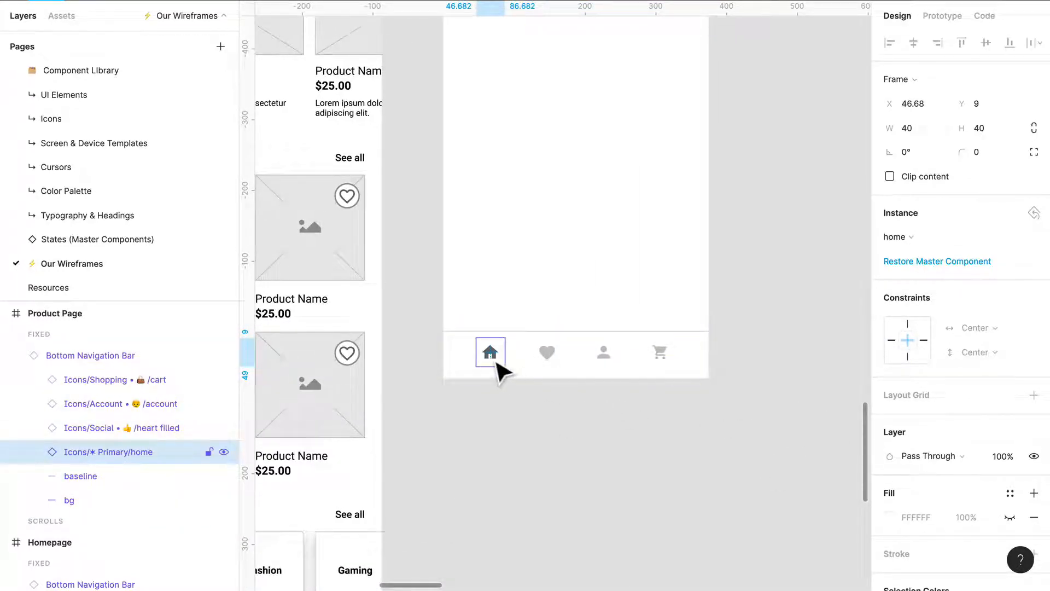
left_click(563, 362)
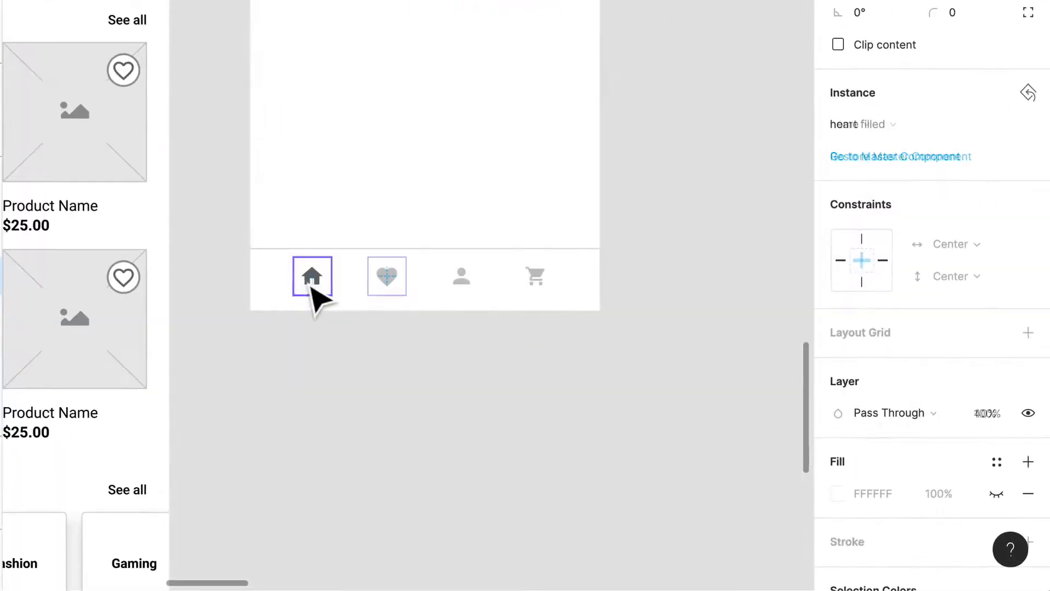
left_click(490, 352)
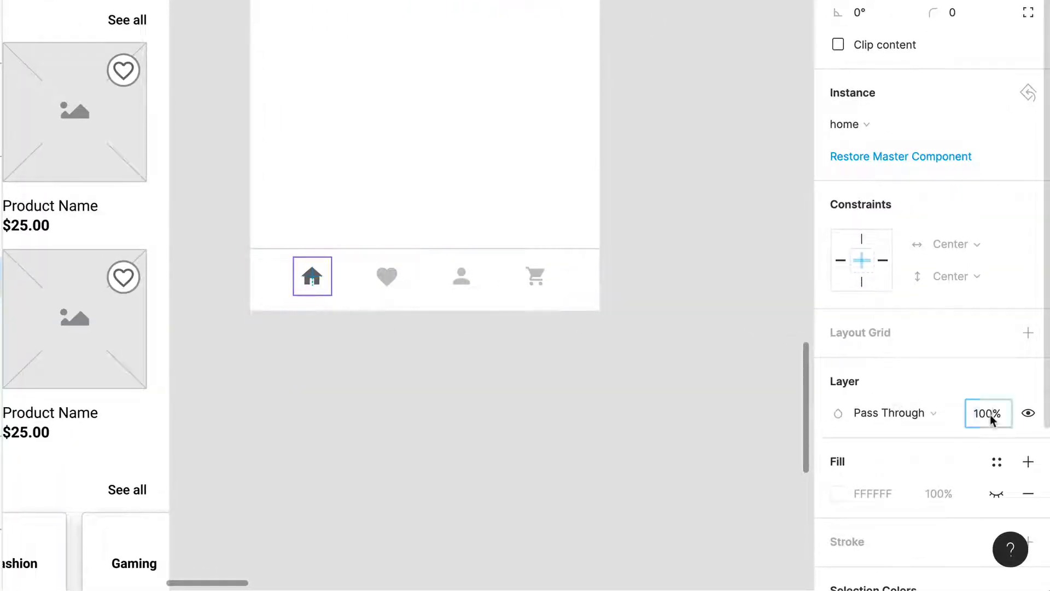
type("40")
key("Return")
left_click(691, 195)
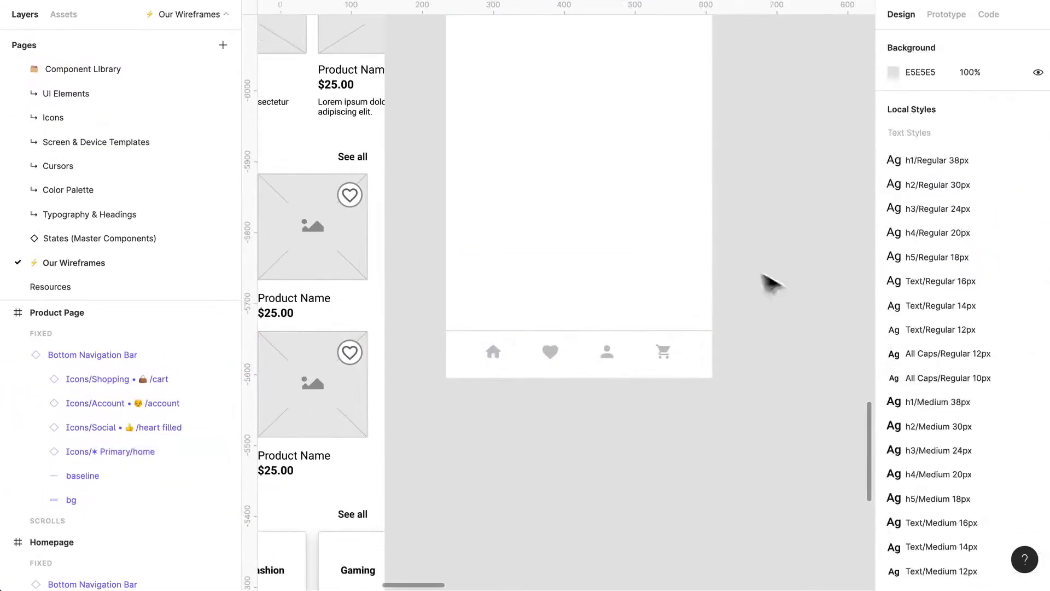
Examine the site map above the wireframes, from the Home sections to the Categories, Deals, Wishlist, Orders, Cart and Profile pages.
scroll(771, 283, "down", 5)
scroll(728, 260, "right", 2)
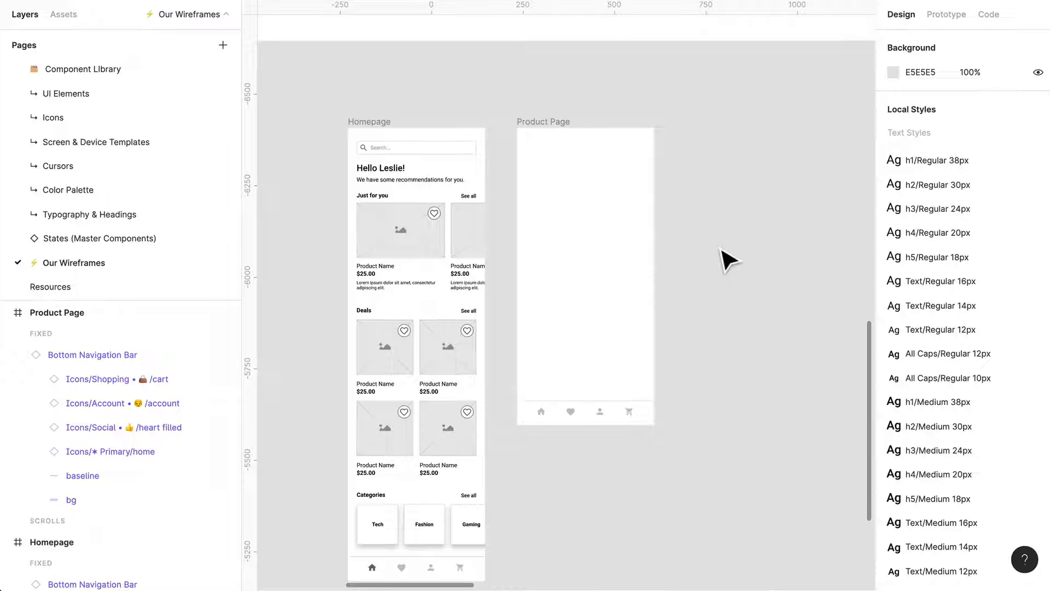
scroll(732, 257, "up", 10)
scroll(732, 257, "down", 2, "ctrl")
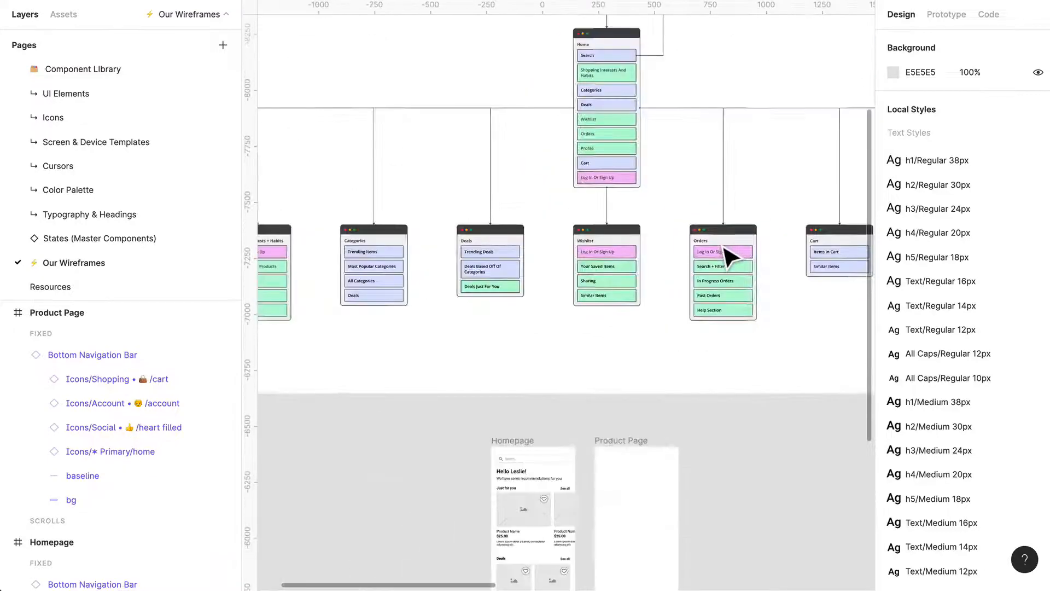
scroll(732, 257, "up", 5)
scroll(732, 257, "left", 5)
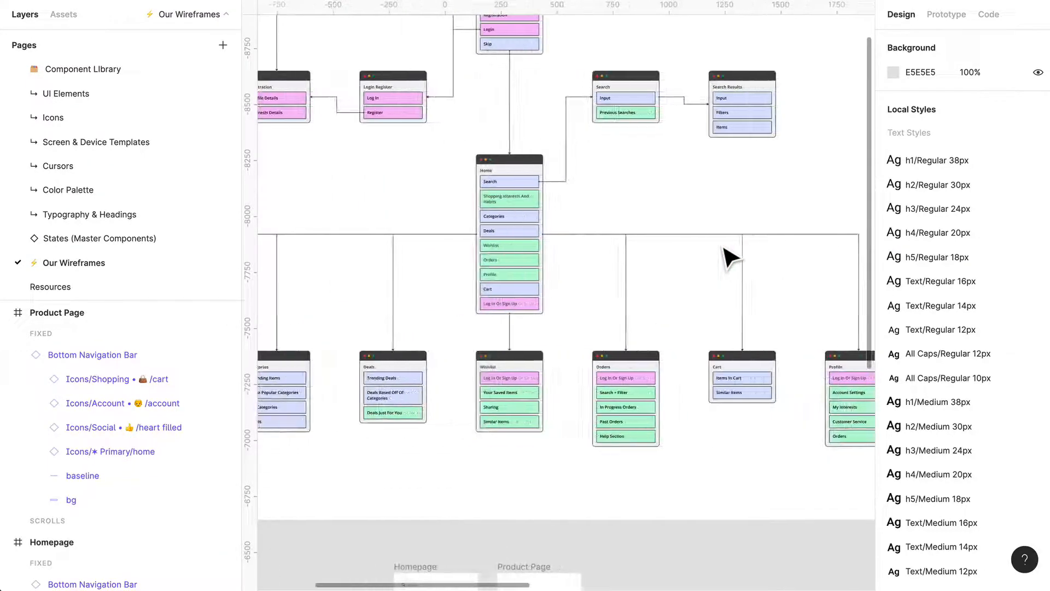
scroll(531, 400, "up", 2, "ctrl")
scroll(575, 399, "right", 8)
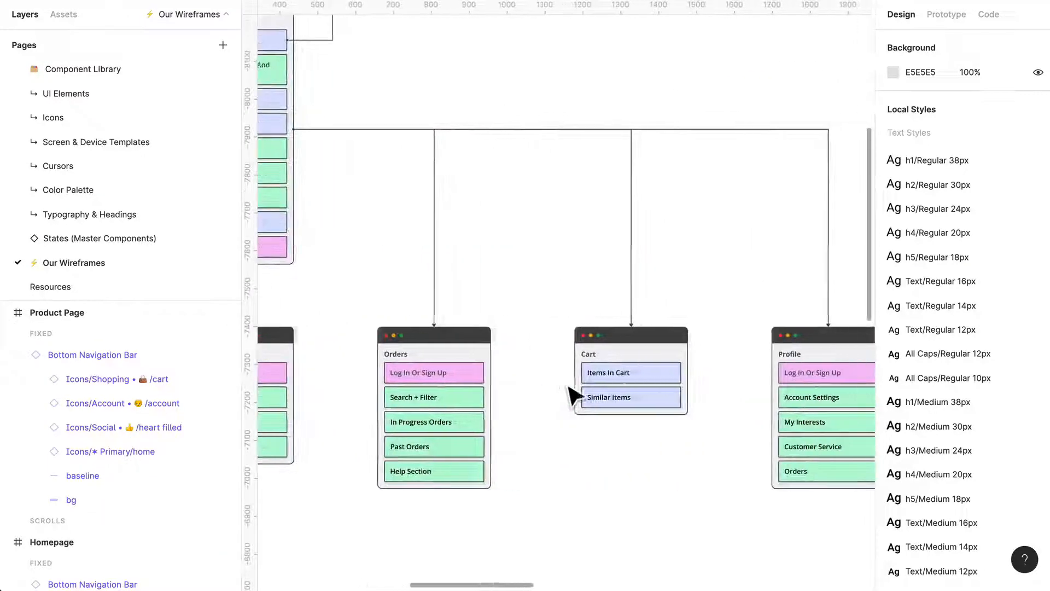
scroll(573, 394, "up", 3, "ctrl")
scroll(569, 394, "up", 5)
scroll(569, 394, "left", 8)
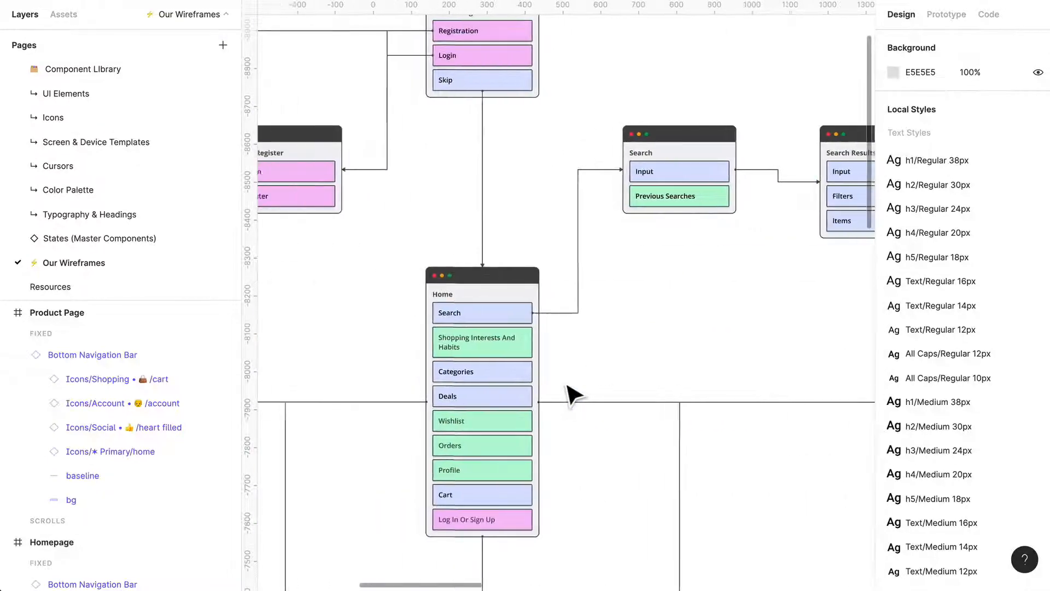
scroll(573, 395, "down", 7)
scroll(573, 395, "left", 4)
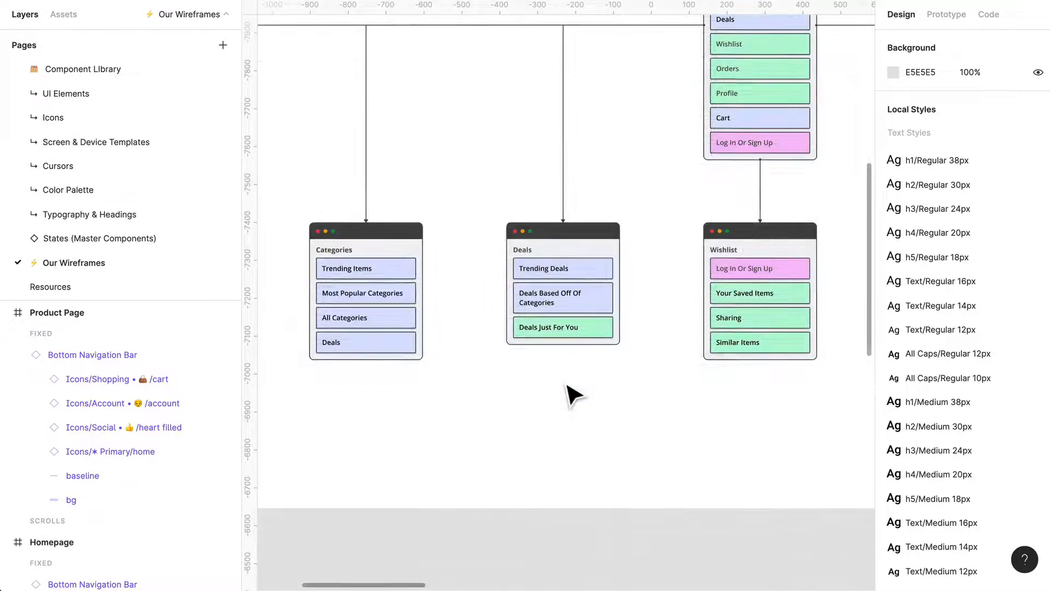
scroll(574, 395, "left", 5)
scroll(574, 395, "right", 8)
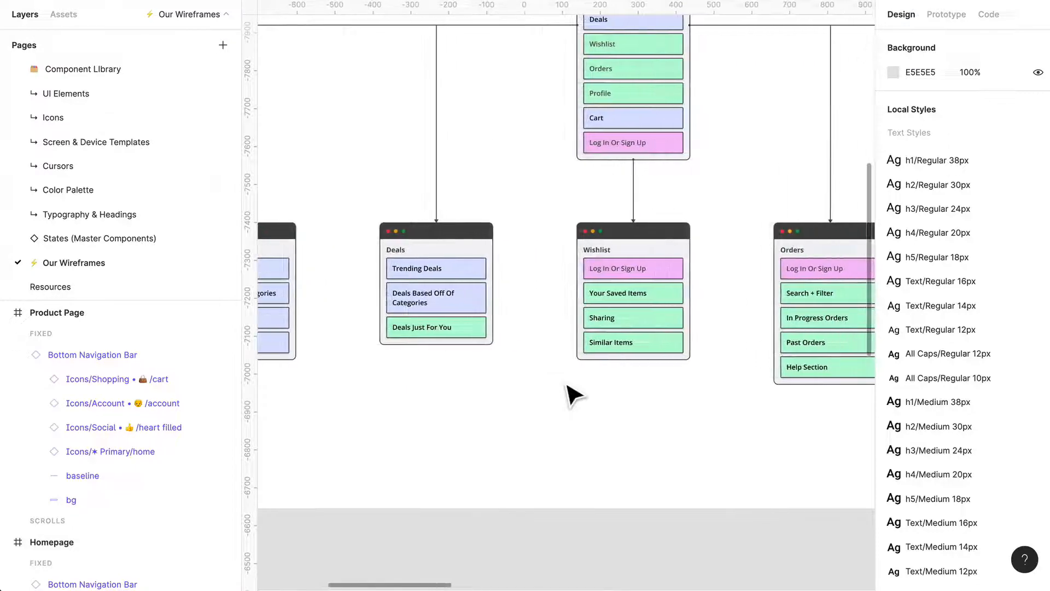
scroll(573, 395, "right", 5)
scroll(573, 394, "down", 5)
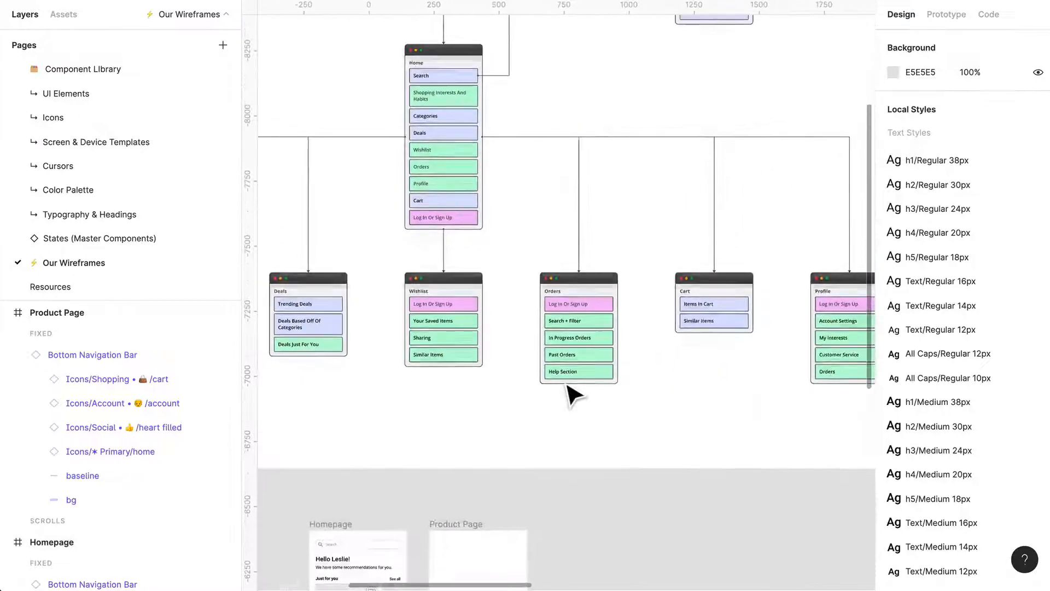
Examine the product page layout in Step 5 of the product search user flow, and the Making a purchase flow.
scroll(573, 395, "right", 15)
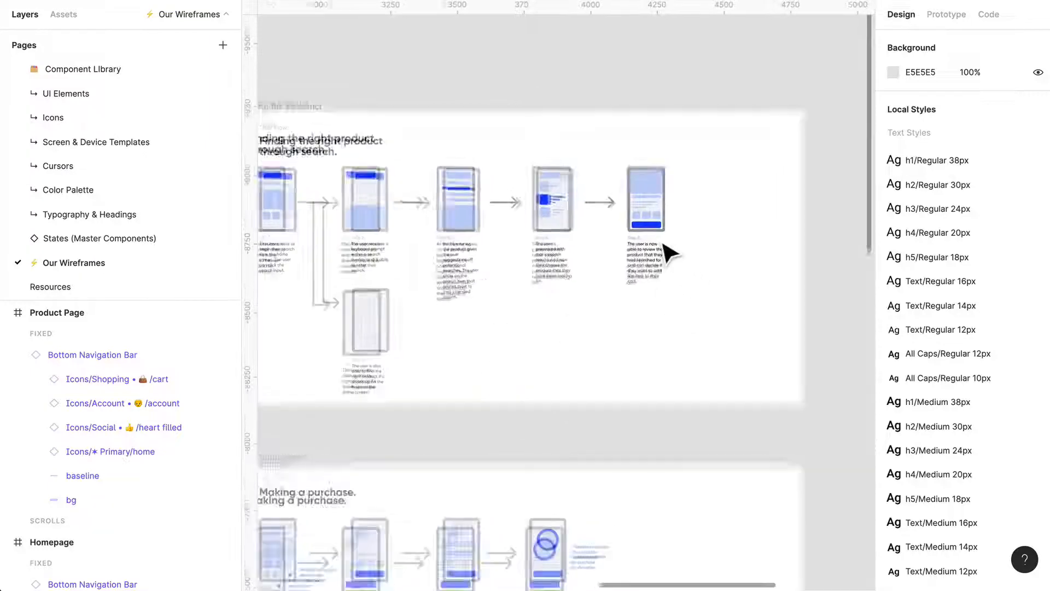
scroll(668, 252, "up", 6)
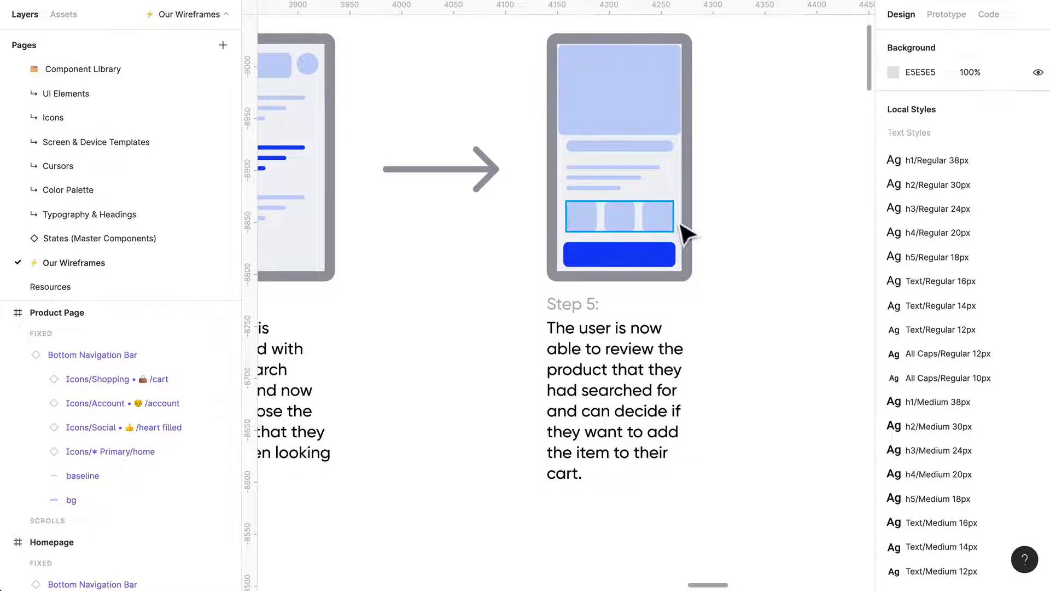
scroll(604, 186, "up", 1)
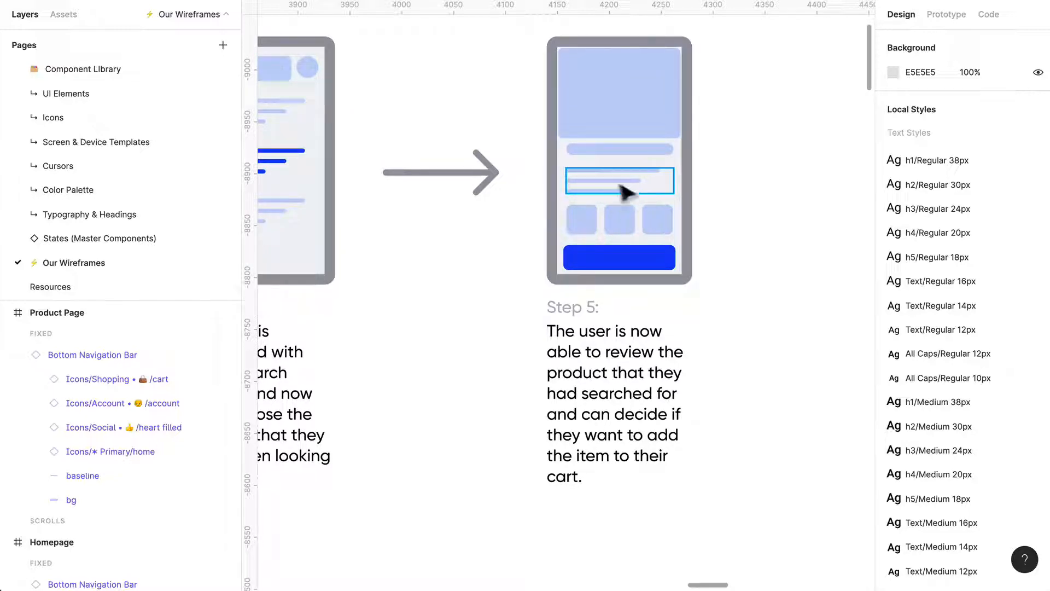
scroll(614, 241, "down", 5)
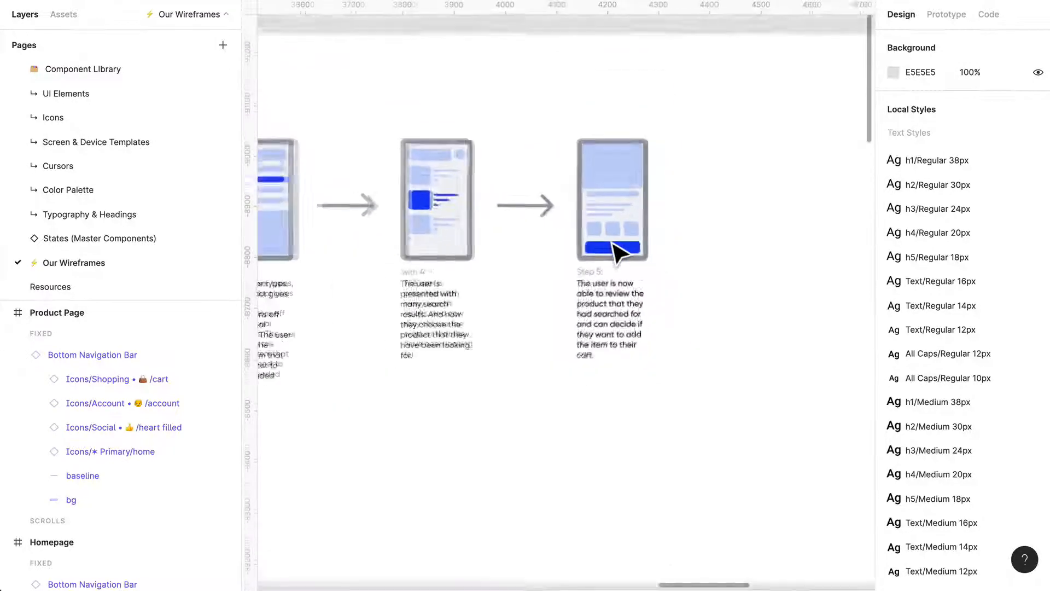
scroll(613, 243, "down", 12)
scroll(611, 245, "down", 4)
scroll(617, 253, "left", 5)
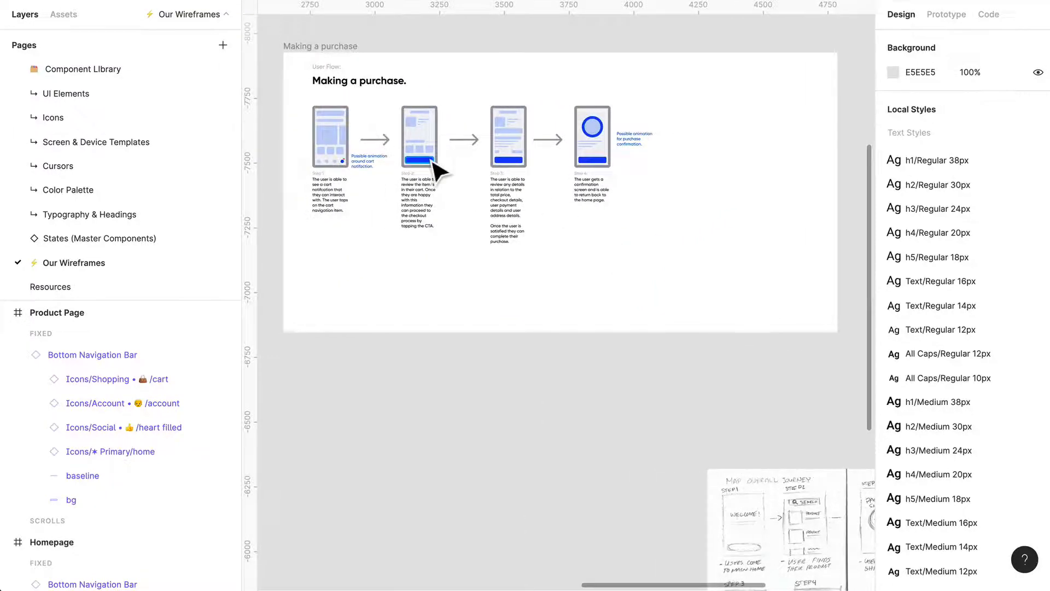
scroll(431, 160, "up", 5)
Examine the hand-drawn sketches, especially the Step 3 product screen of the overall journey map, and return to the Product Page frame.
scroll(431, 160, "down", 3)
scroll(557, 179, "down", 7)
scroll(556, 177, "right", 4)
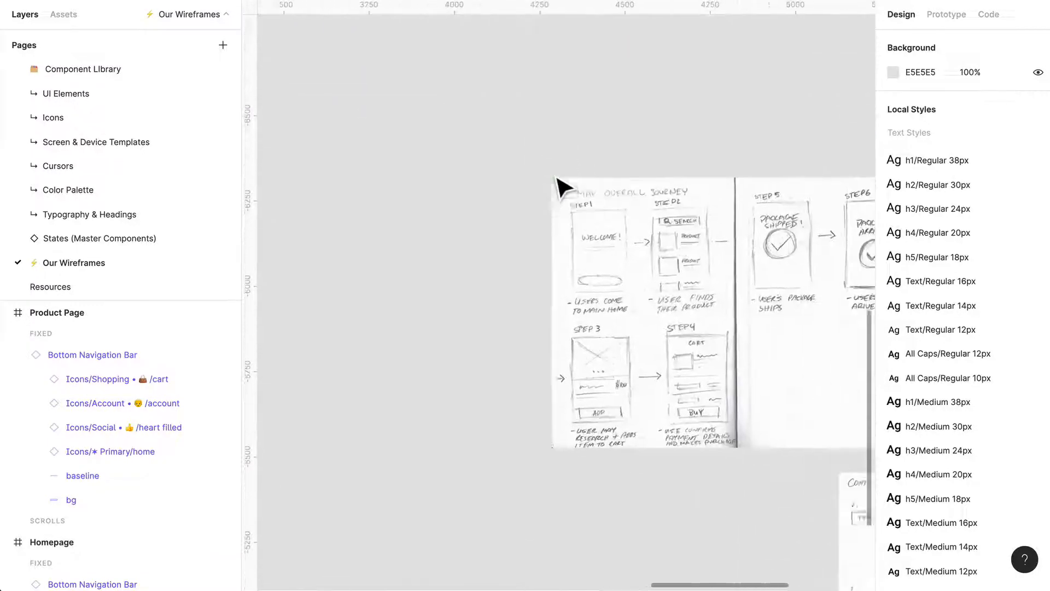
scroll(556, 177, "up", 8)
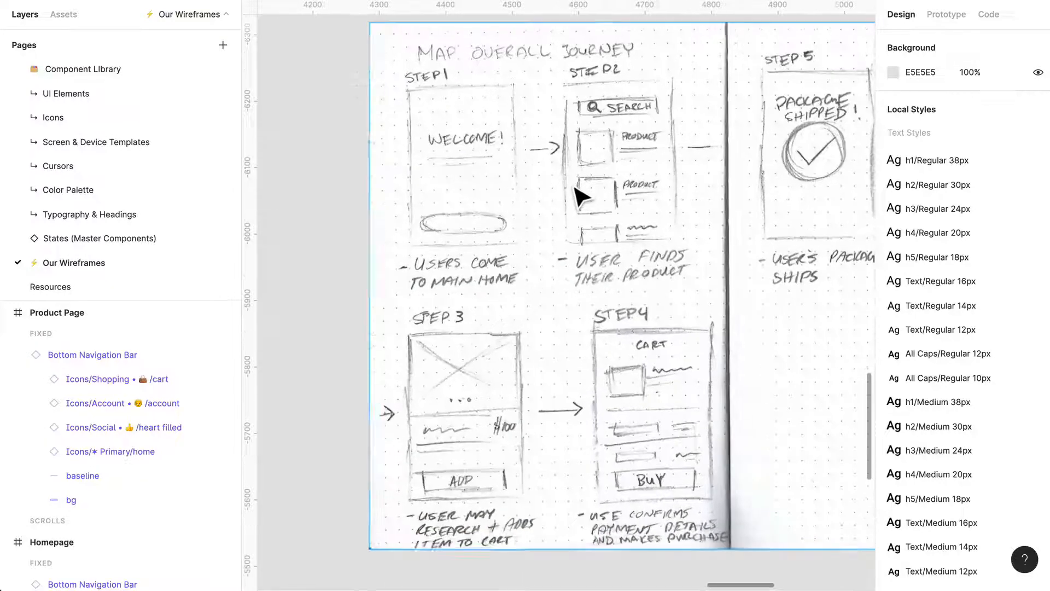
scroll(579, 195, "right", 3)
scroll(579, 195, "down", 3)
scroll(464, 289, "down", 2)
scroll(458, 327, "up", 1)
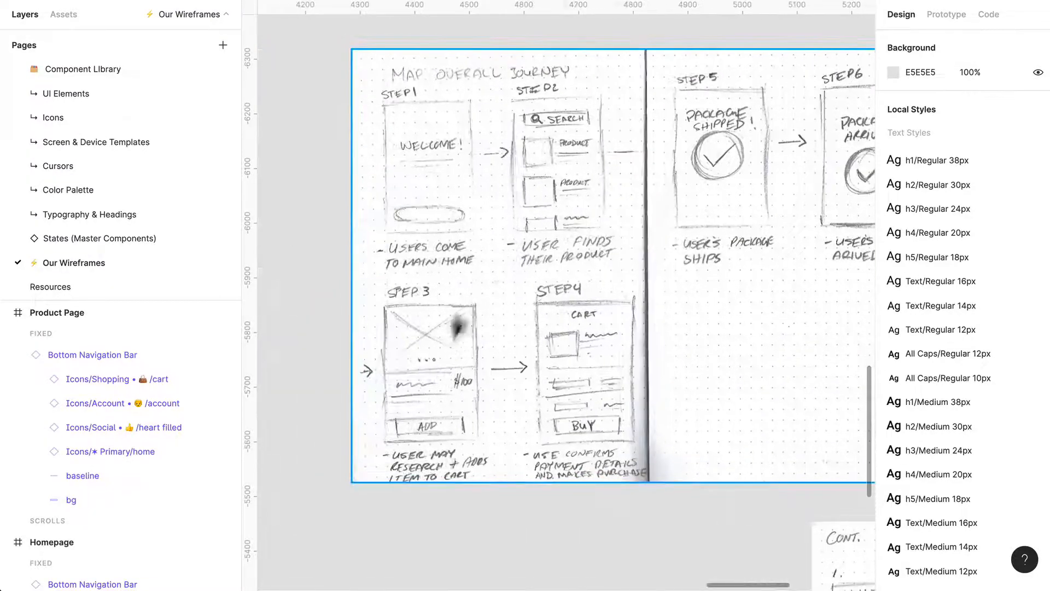
scroll(460, 313, "up", 5)
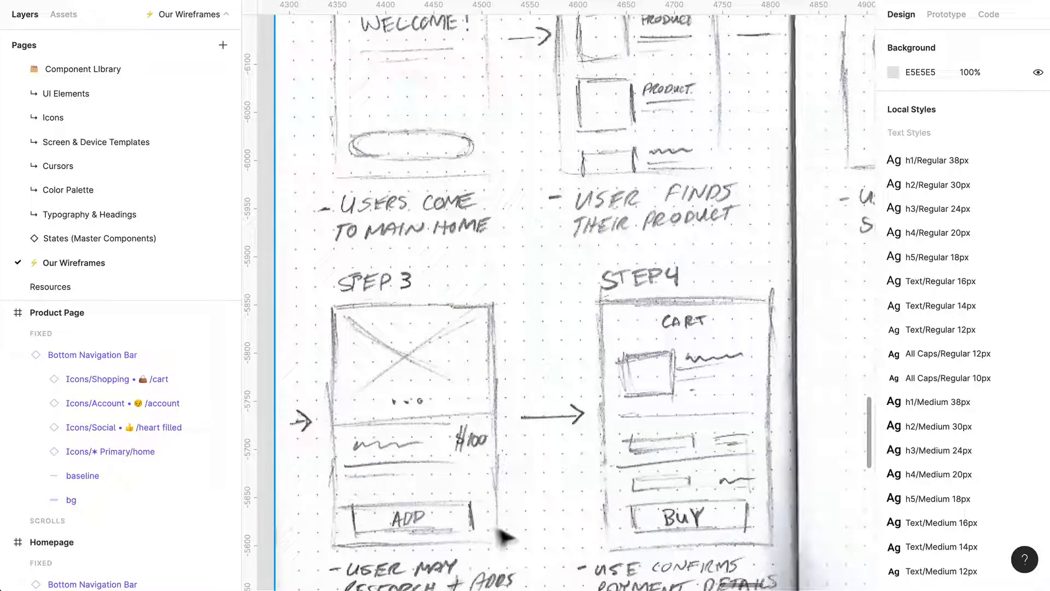
scroll(498, 486, "down", 4)
scroll(517, 454, "right", 10)
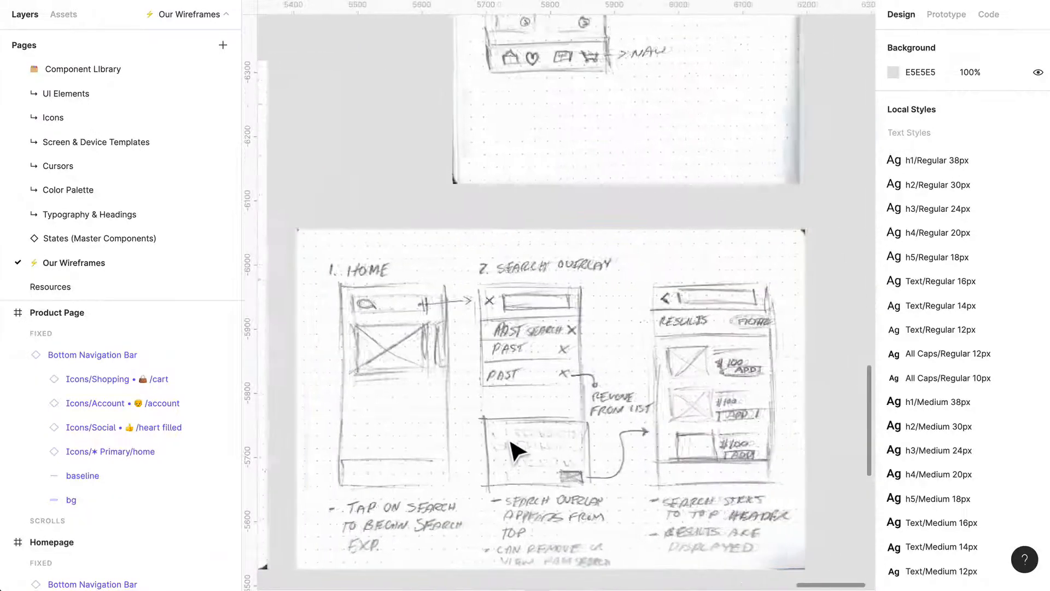
scroll(514, 450, "up", 3)
scroll(510, 441, "down", 1)
scroll(514, 450, "up", 5)
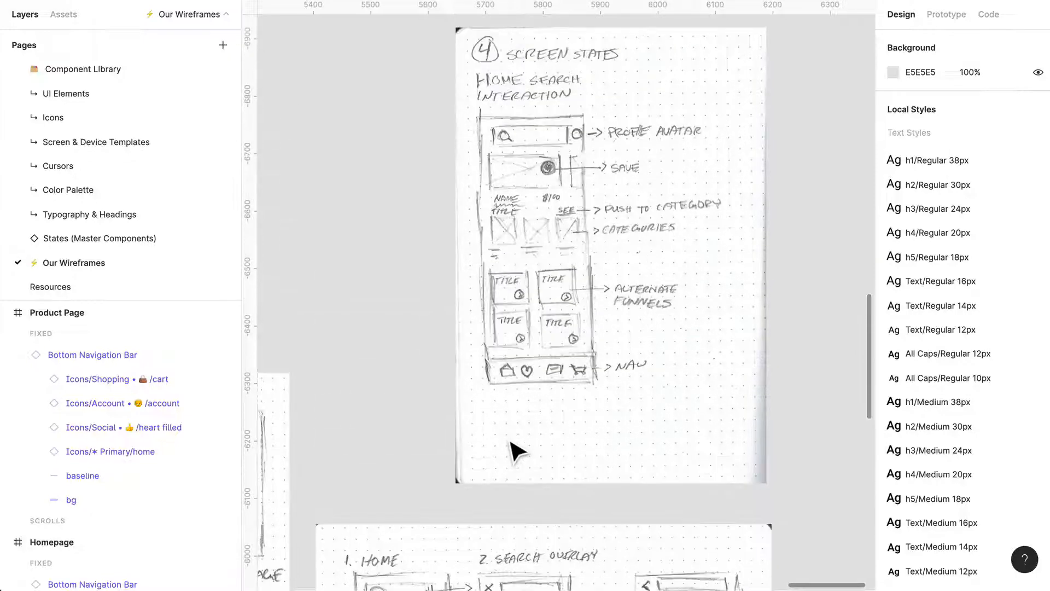
scroll(514, 450, "down", 10)
scroll(515, 450, "left", 2)
scroll(510, 441, "left", 7)
scroll(510, 441, "down", 5)
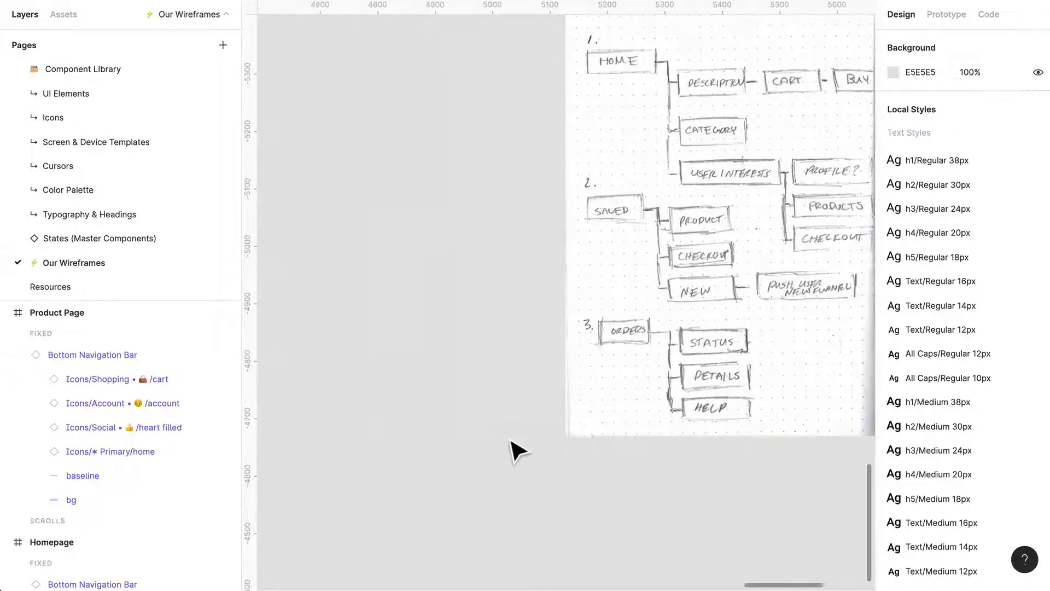
scroll(510, 441, "down", 4)
scroll(518, 450, "up", 3)
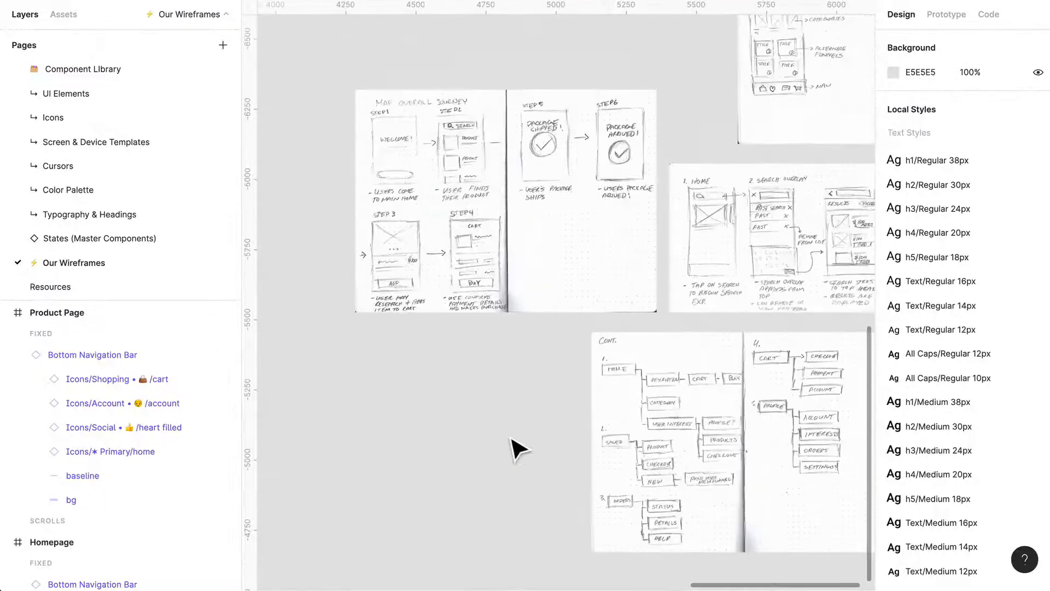
scroll(514, 449, "left", 15)
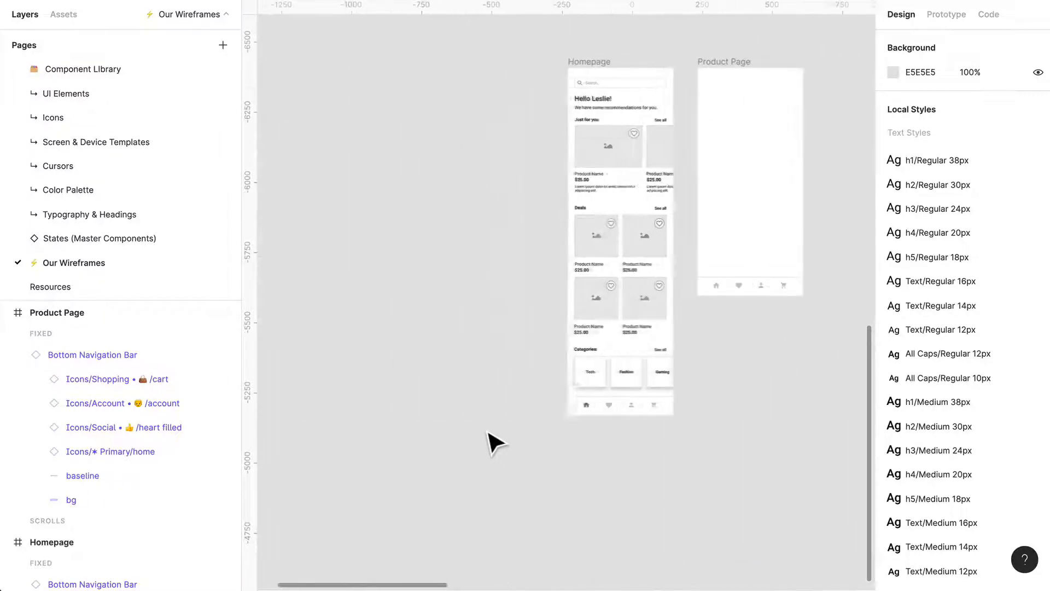
scroll(700, 343, "up", 5)
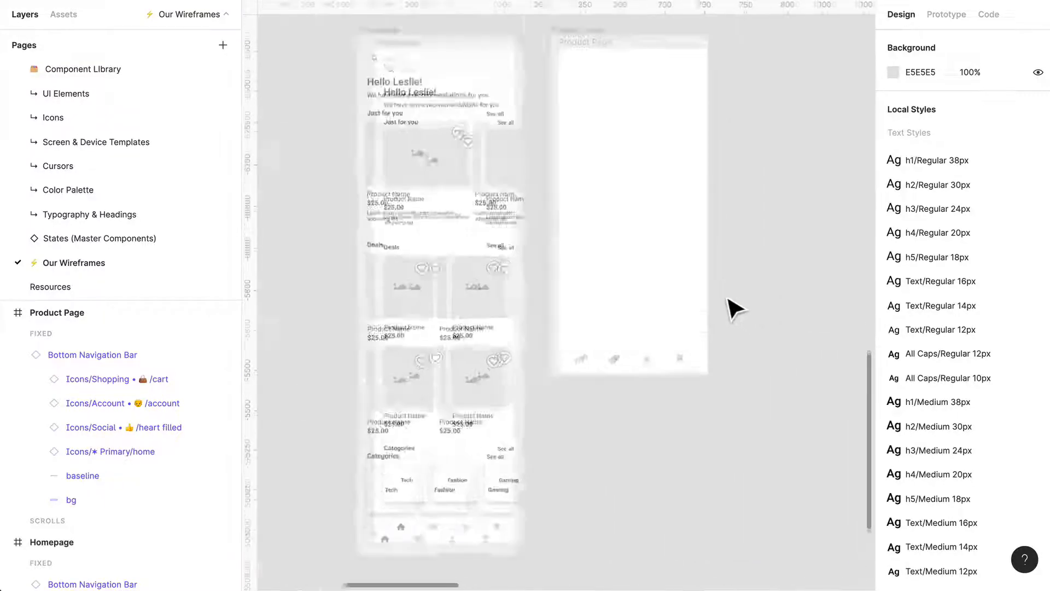
Copy the greeting heading and the first product card's contents from the Homepage into the Product Page frame.
scroll(722, 328, "up", 3)
scroll(722, 328, "left", 1)
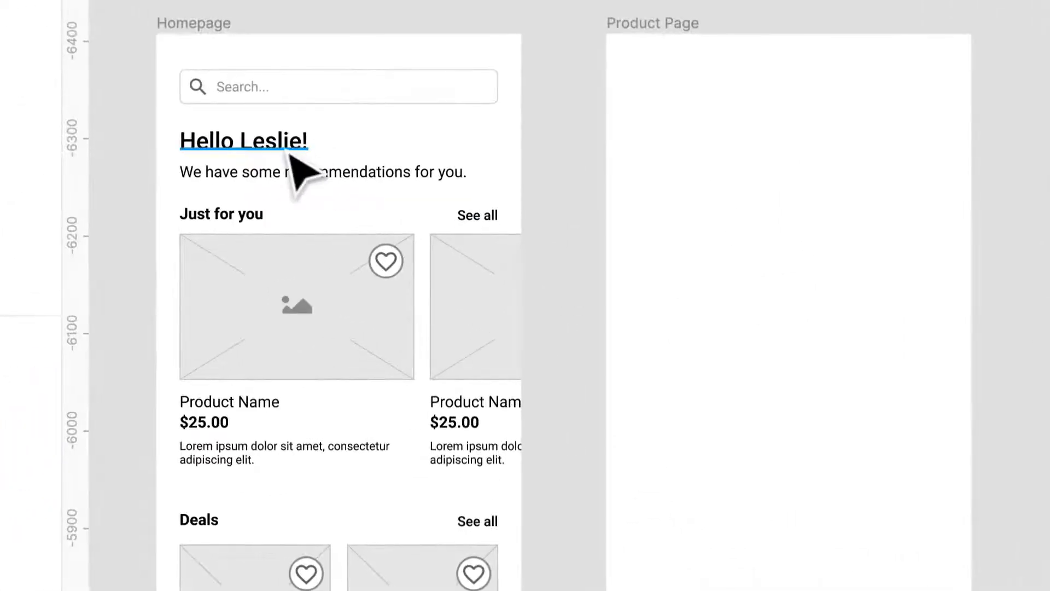
left_click(372, 204)
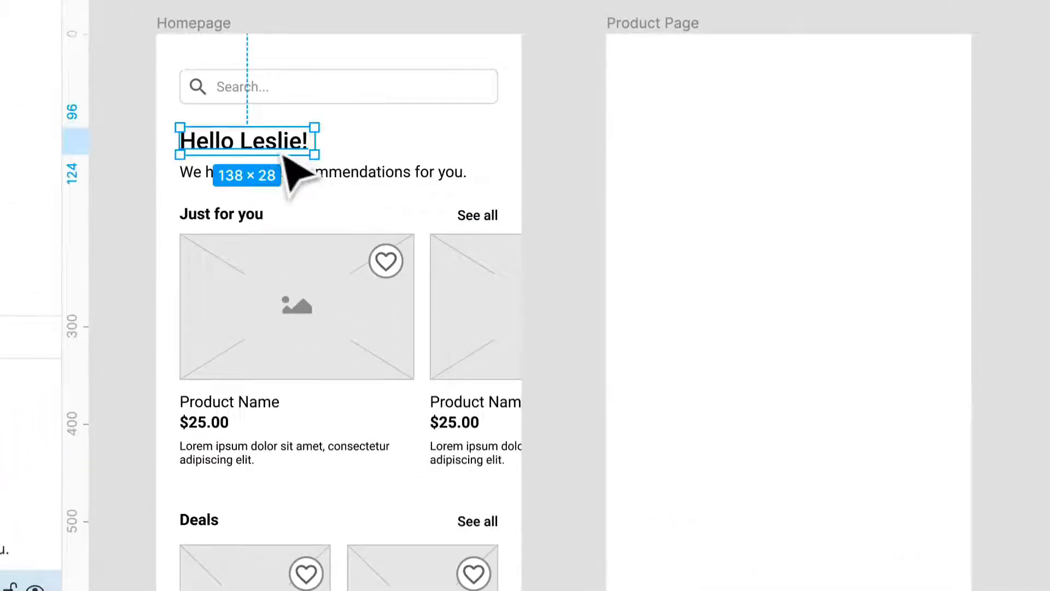
key("alt")
left_click_drag(794, 273, 742, 403)
left_click_drag(247, 363, 762, 193)
Spread the copied price and description out below the greeting heading and delete the copied product name.
left_click(896, 383)
left_click_drag(934, 342, 888, 457)
left_click_drag(819, 299, 776, 518)
left_click(799, 252)
key("Delete")
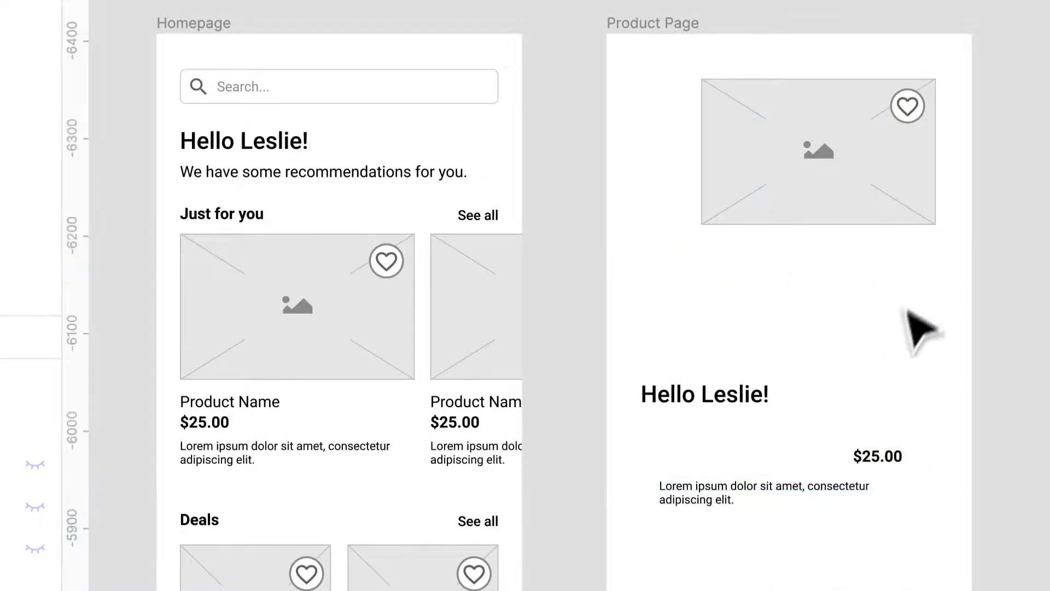
Enlarge the Product Page's image placeholder to 375 × 245 so it fills the full width at the frame's top.
left_click(915, 151)
left_click(925, 121)
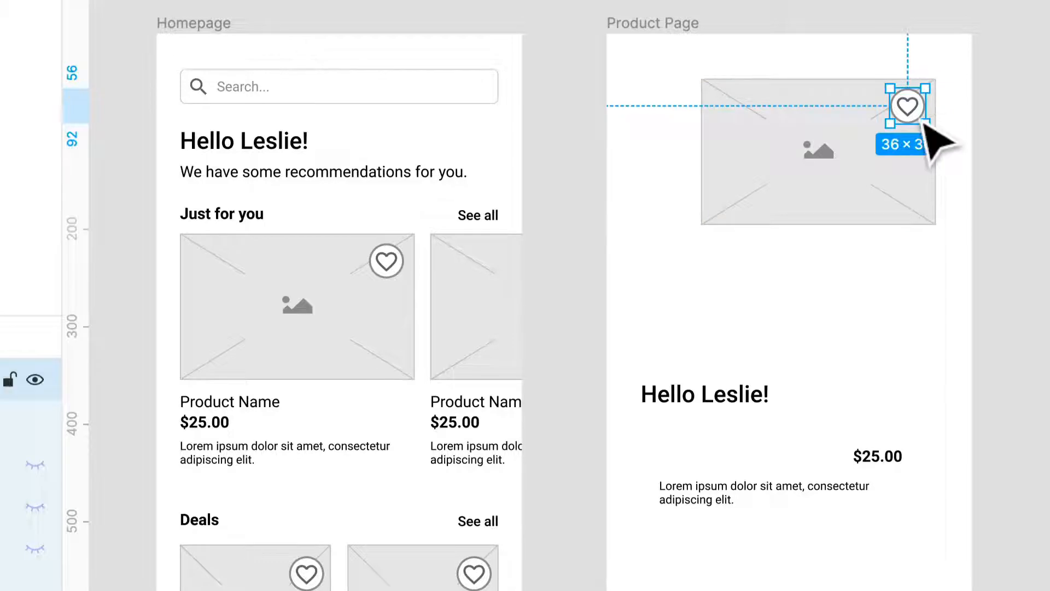
left_click(881, 202)
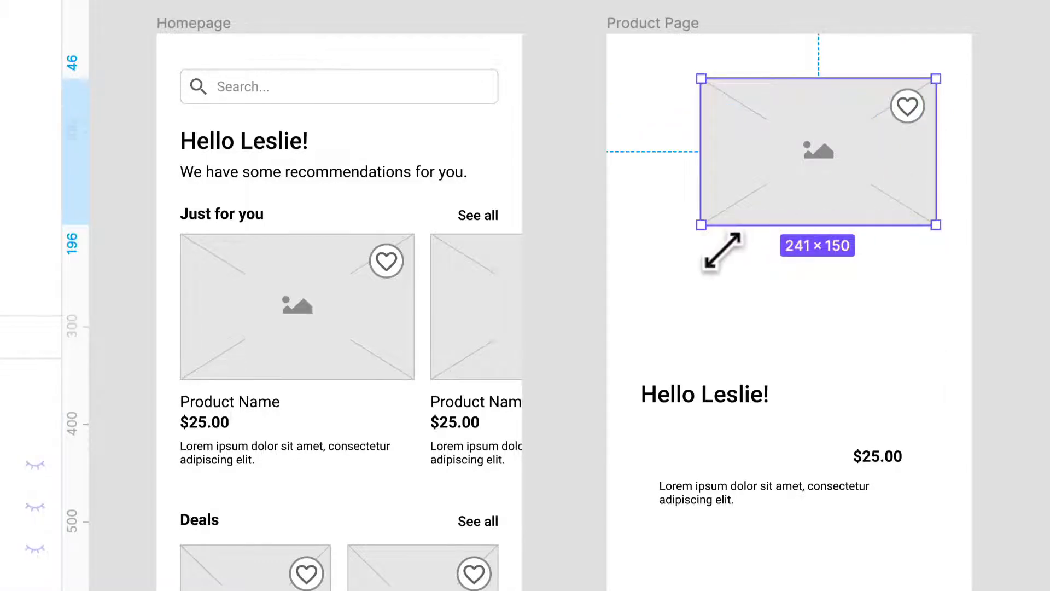
left_click_drag(722, 250, 626, 297)
left_click_drag(786, 102, 785, 64)
left_click_drag(970, 207, 991, 209)
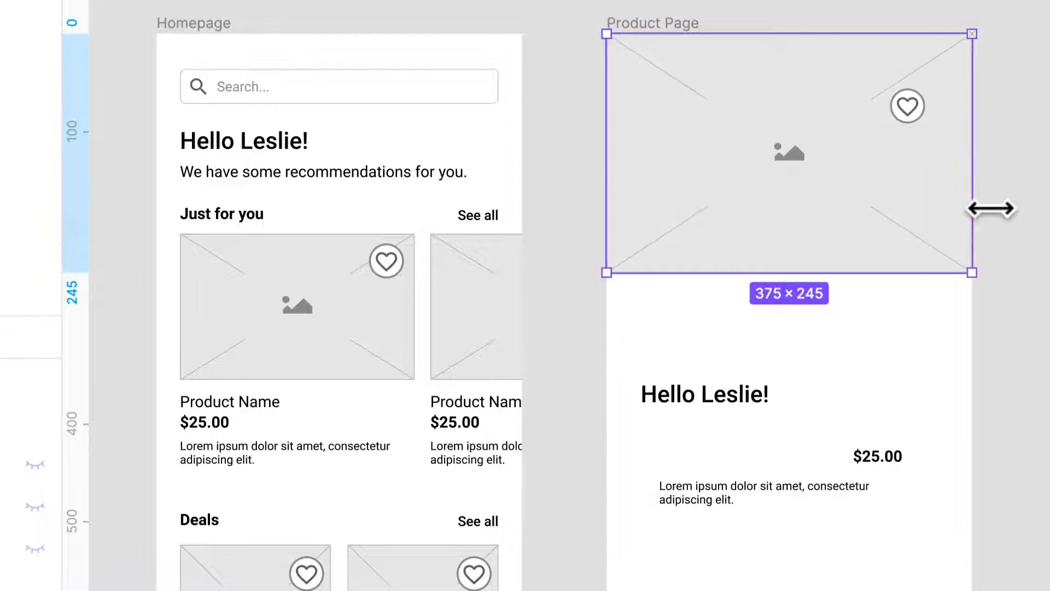
Move the heart button on the Product Page image closer to the image's right edge.
left_click_drag(917, 118, 941, 107)
key("super+z")
left_click(919, 122)
left_click(1003, 98)
left_click(1048, 323)
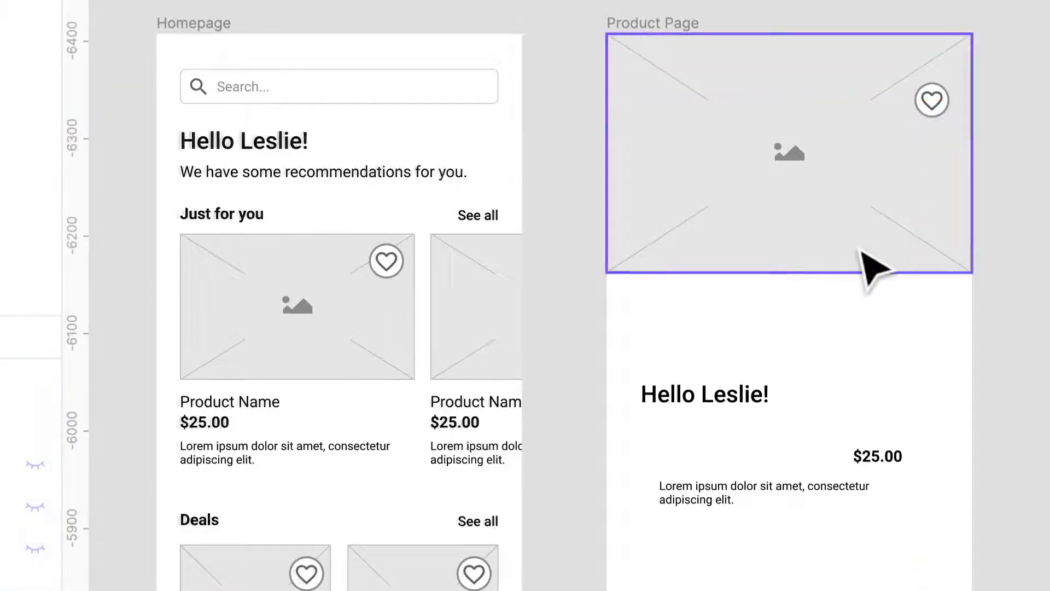
Add three evenly spaced 12 × 12 grey circles as carousel dots, centred near the bottom of the product image.
scroll(875, 265, "up", 3)
key("r")
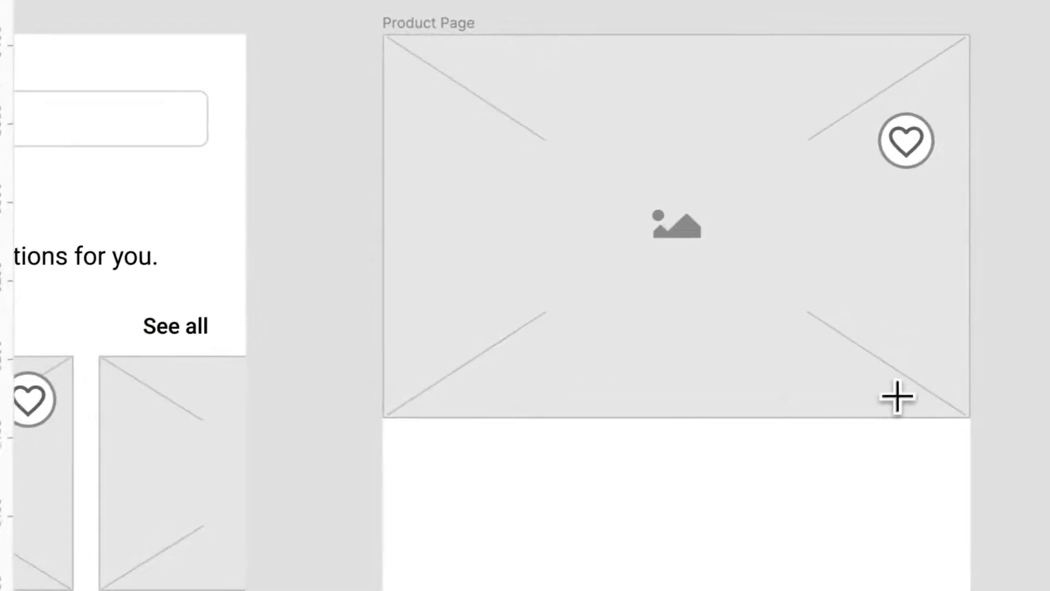
mouse_move(578, 345)
left_mouse_down()
mouse_move(587, 364)
mouse_move(624, 359)
left_mouse_up()
key("super+d")
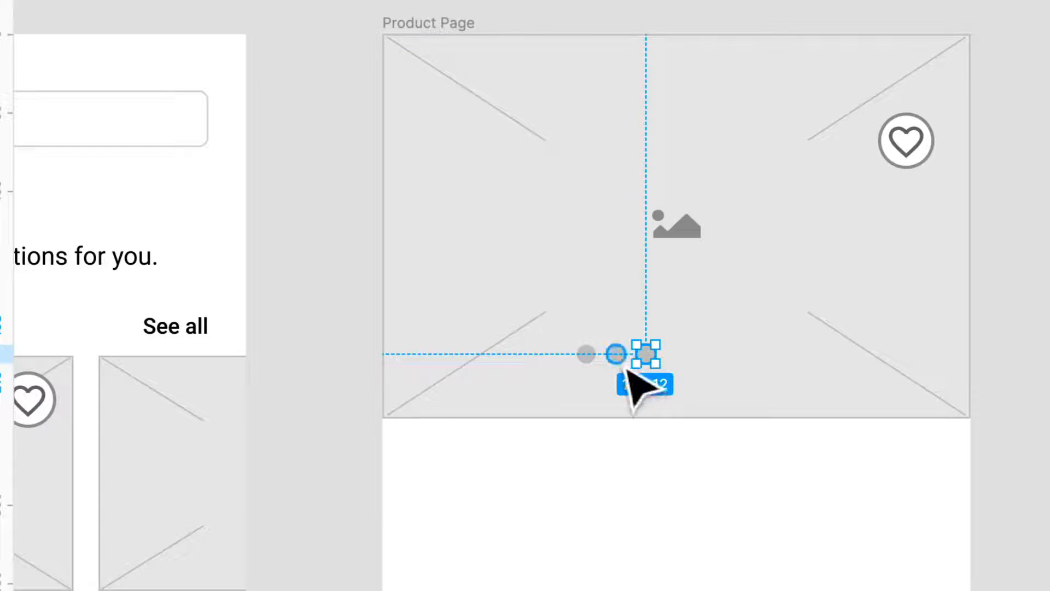
left_click(620, 361, "shift")
left_click(589, 361, "shift")
left_click_drag(619, 362, 679, 377)
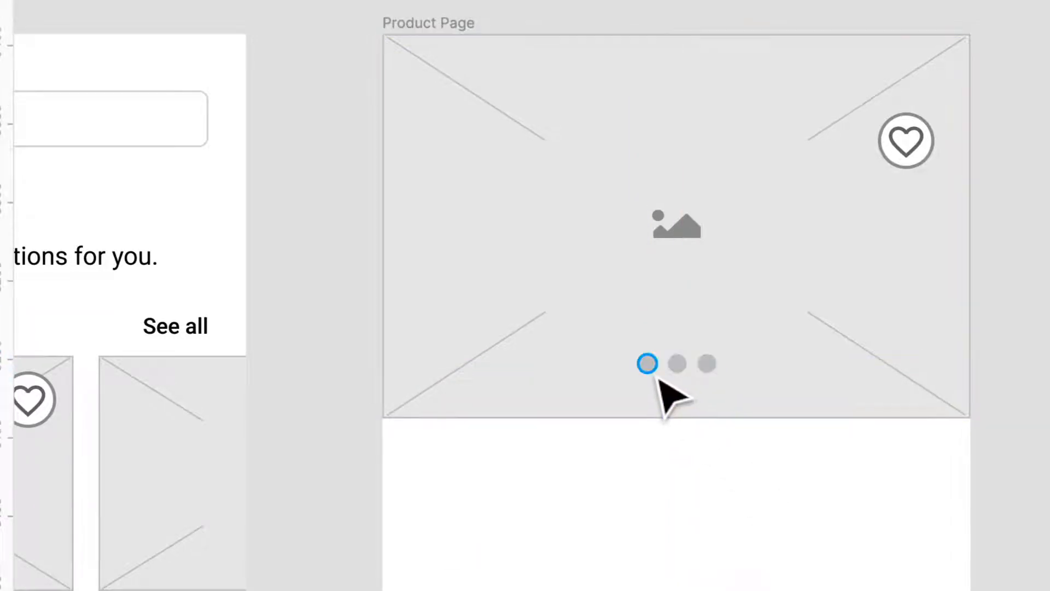
Set the fill of the first carousel dot to black (000000).
left_click(647, 364)
left_click(891, 304)
type("0")
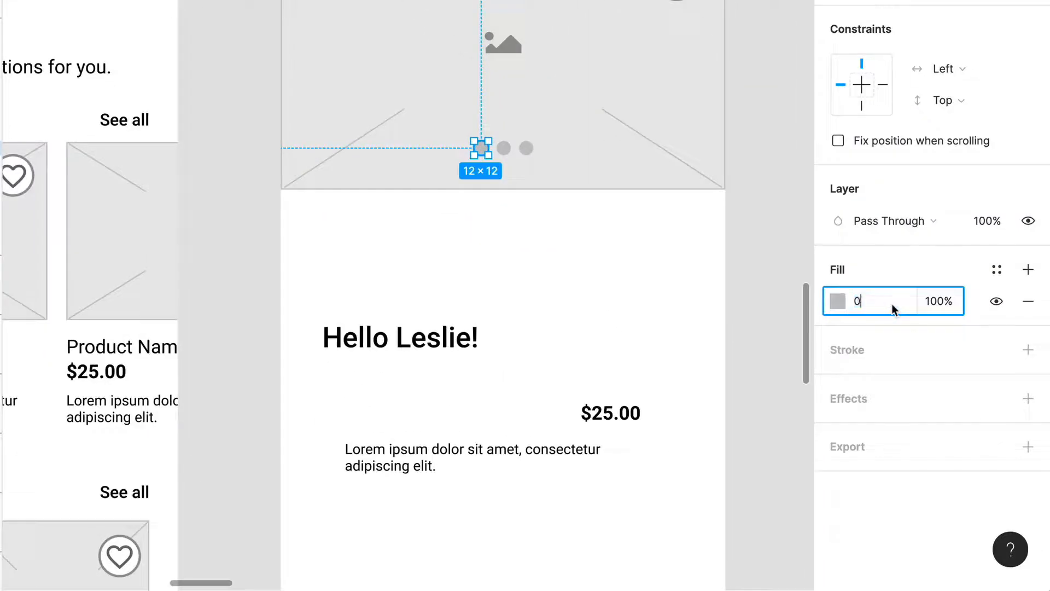
type("00")
key("Return")
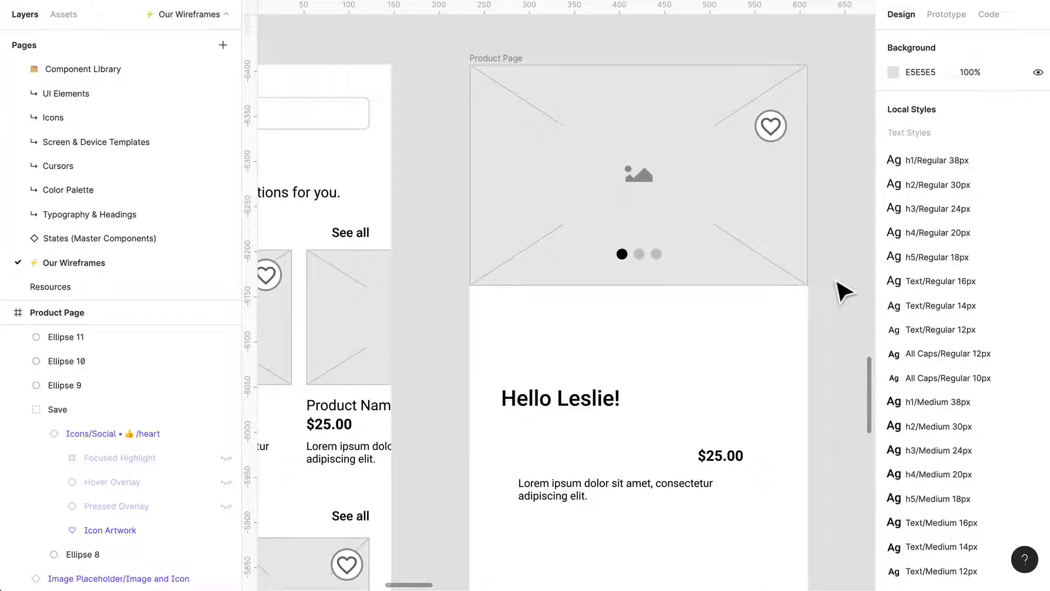
Move the greeting heading up to X 34, Y 282 below the product image and show the layout grids.
scroll(722, 355, "up", 1)
left_click_drag(600, 418, 593, 364)
key("ctrl+g")
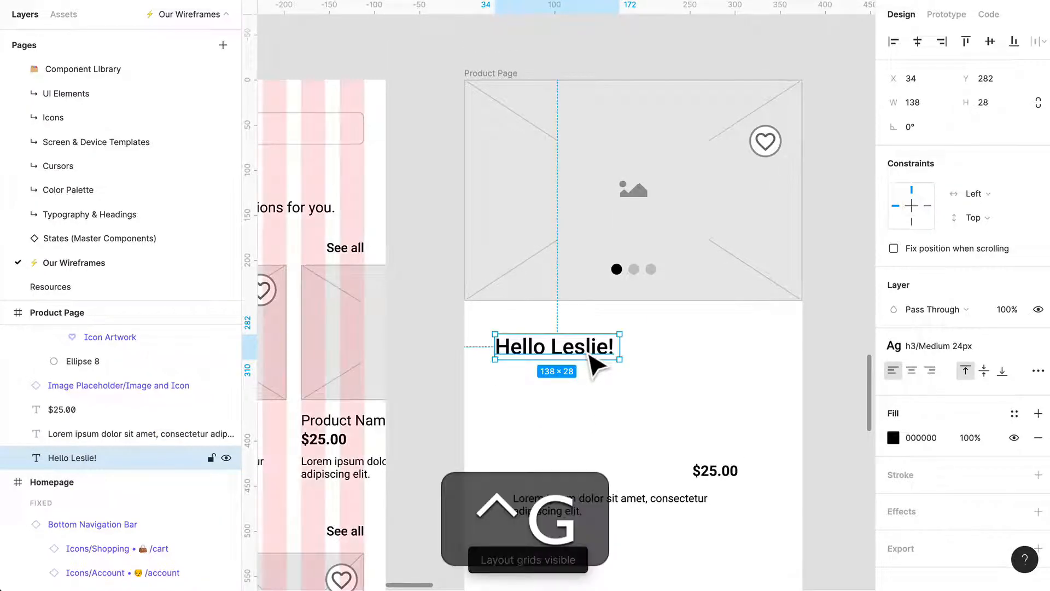
Save the Homepage frame's 8-column layout grid as a grid style named "Grid".
scroll(621, 387, "left", 5)
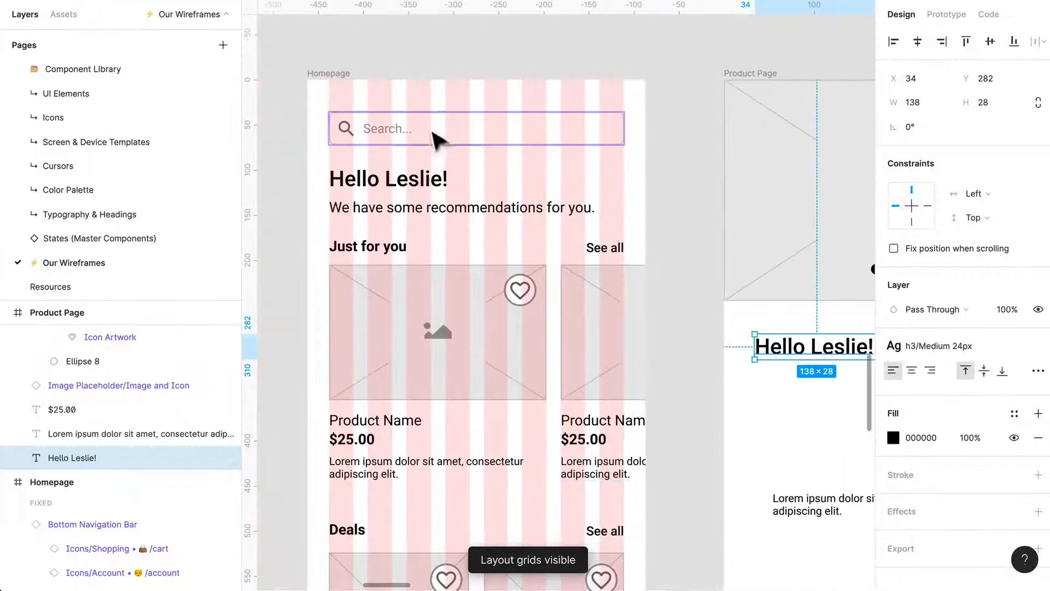
left_click(356, 94)
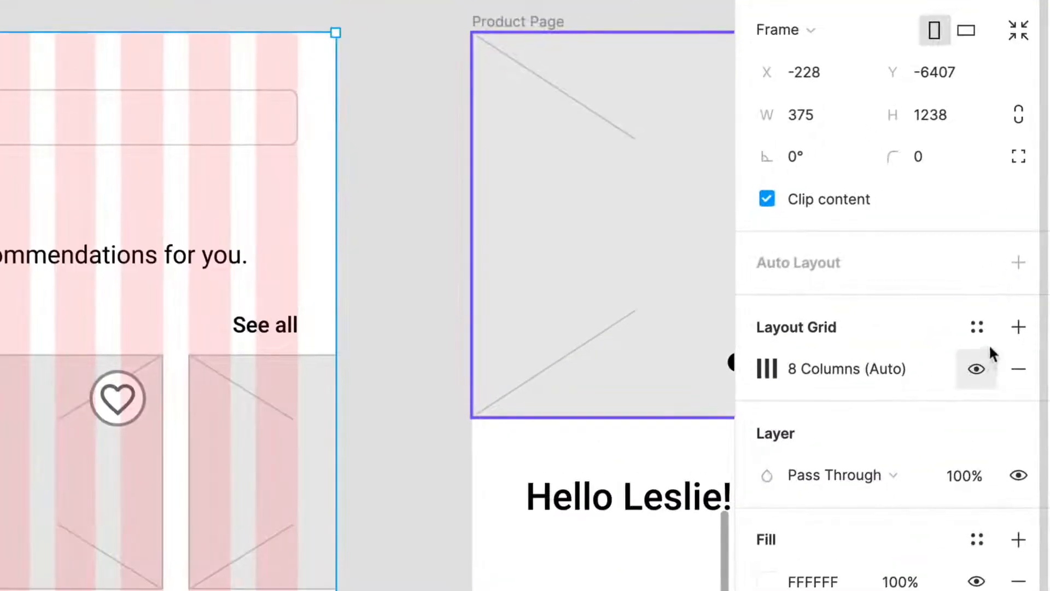
left_click(1021, 327)
left_click(977, 326)
left_click(1003, 378)
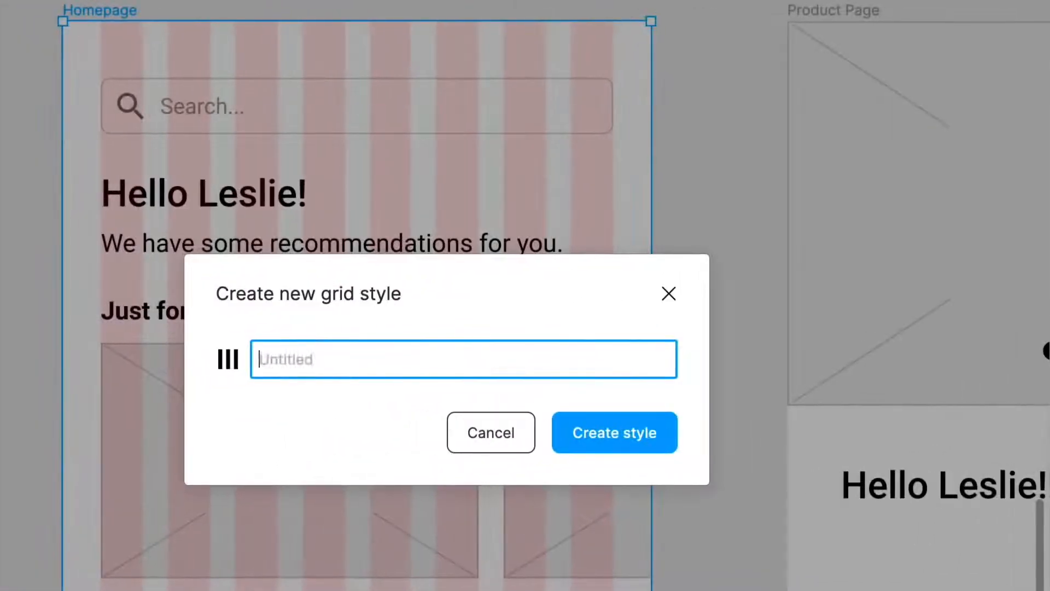
type("Grid")
key("Return")
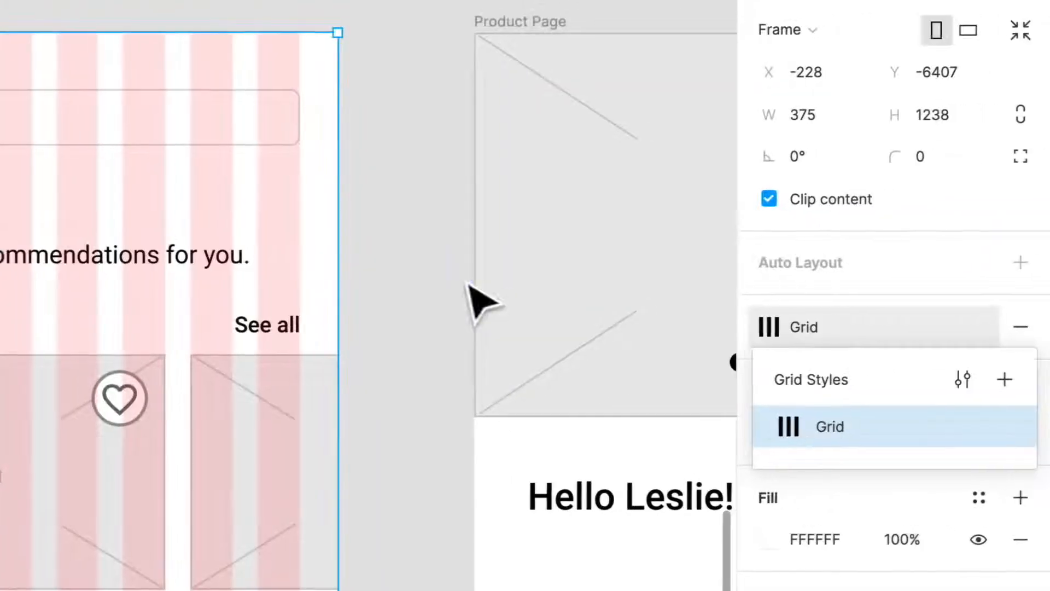
Apply the "Grid" layout grid style to the Product Page frame.
left_click(739, 284)
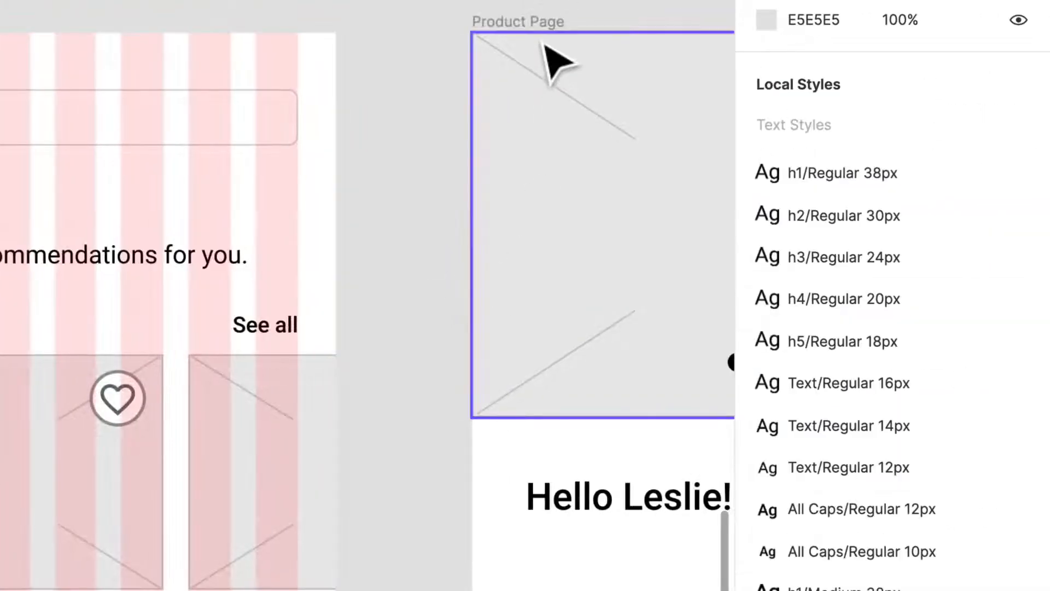
left_click(556, 52)
scroll(465, 78, "right", 5)
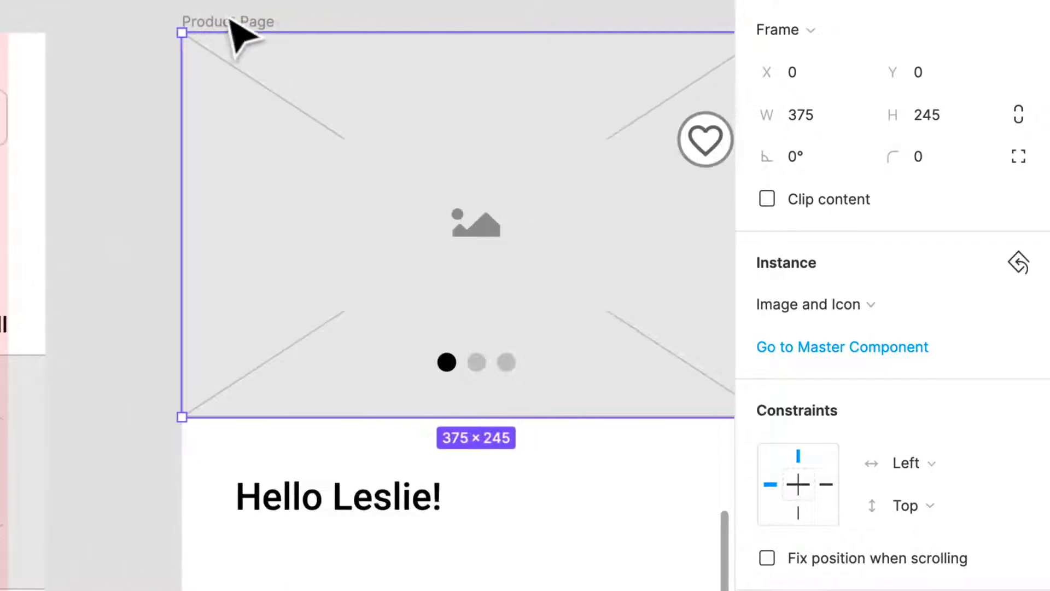
left_click(227, 16)
left_click(235, 26)
scroll(950, 378, "down", 1)
mouse_move(1018, 318)
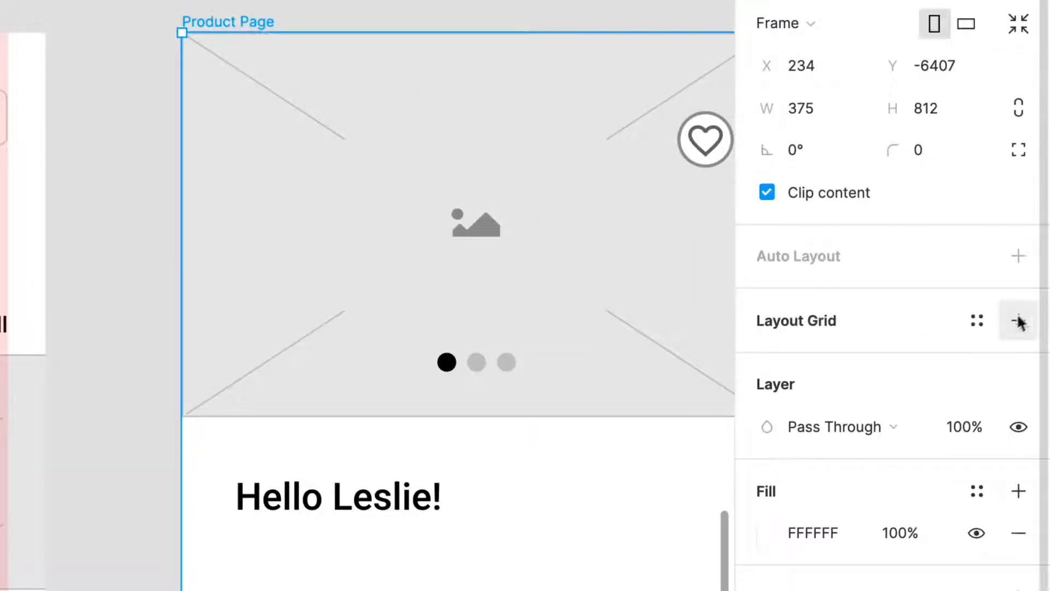
scroll(987, 321, "up", 1)
left_click(977, 325)
left_click(827, 426)
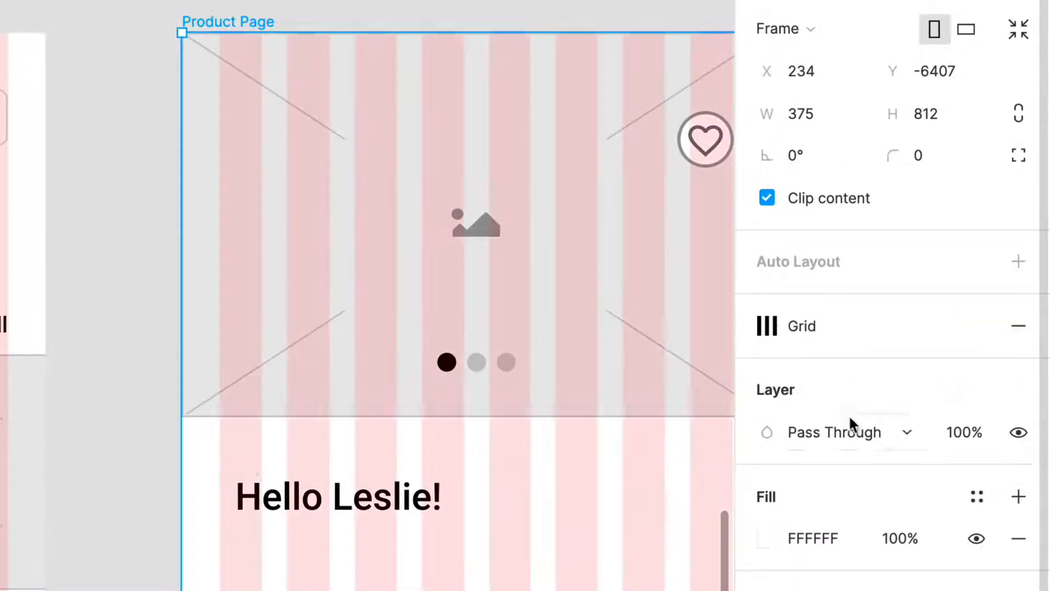
Align the Product Page's greeting heading with the first grid column at X 24, Y 270.
scroll(170, 379, "right", 3)
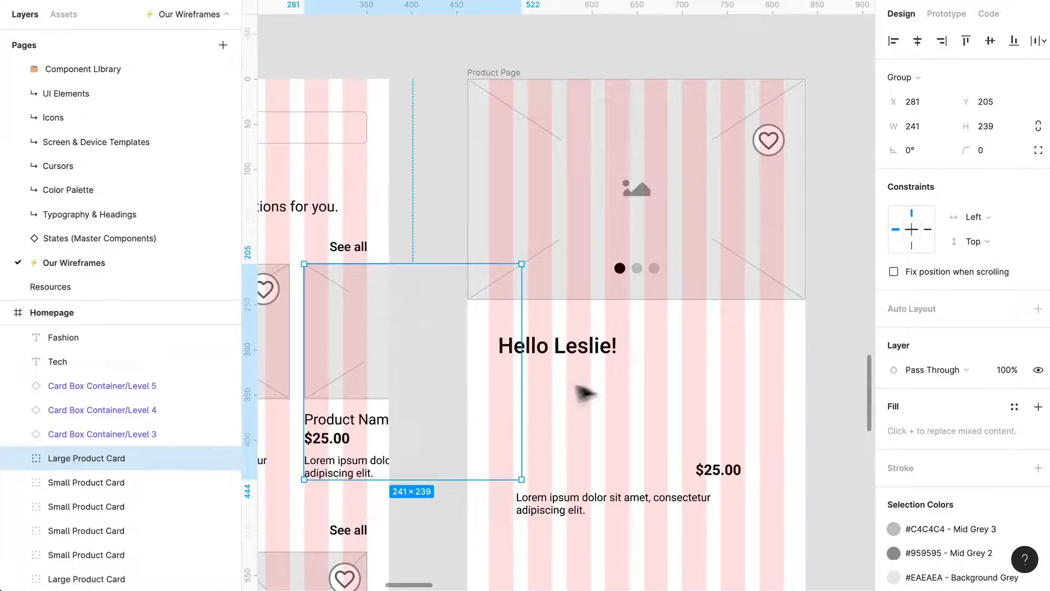
left_click(219, 509)
left_click_drag(580, 358, 573, 346)
Replace the greeting heading's text with "Product Name" and widen its text box to about 324 px across the grid columns.
double_click(576, 336)
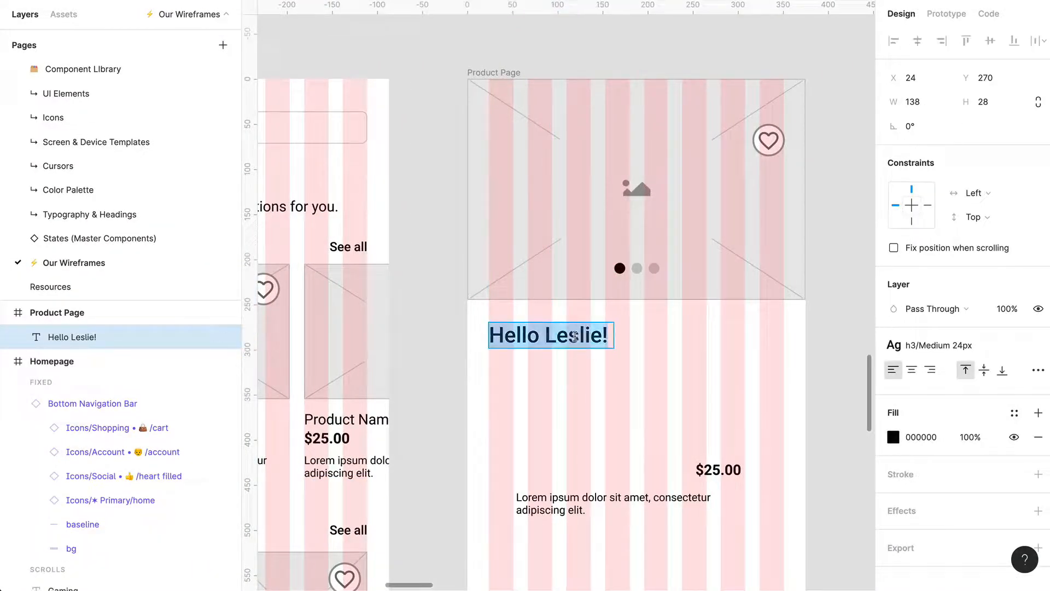
type("Product Name")
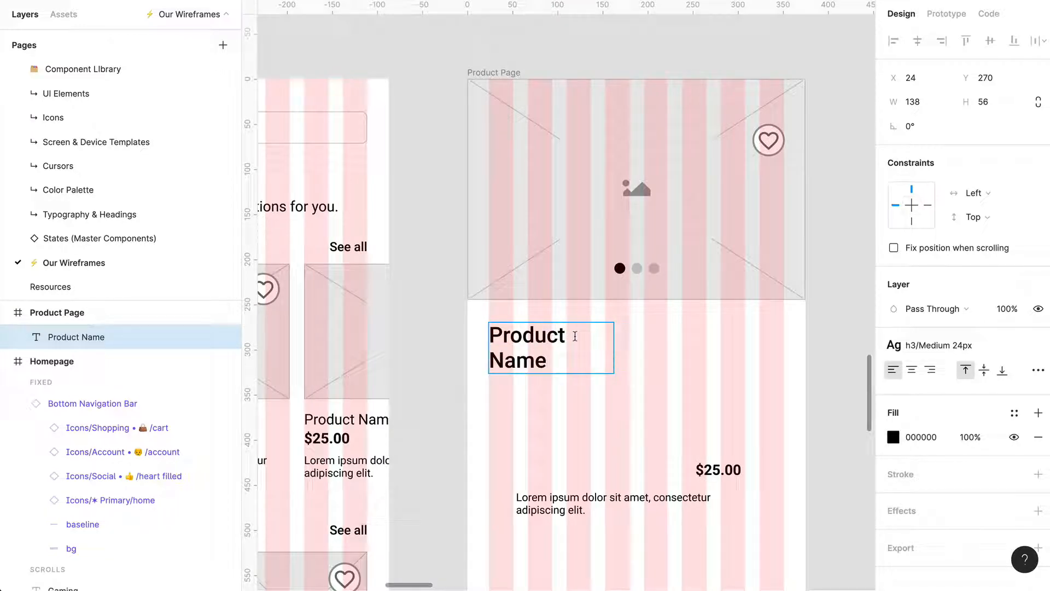
key("Escape")
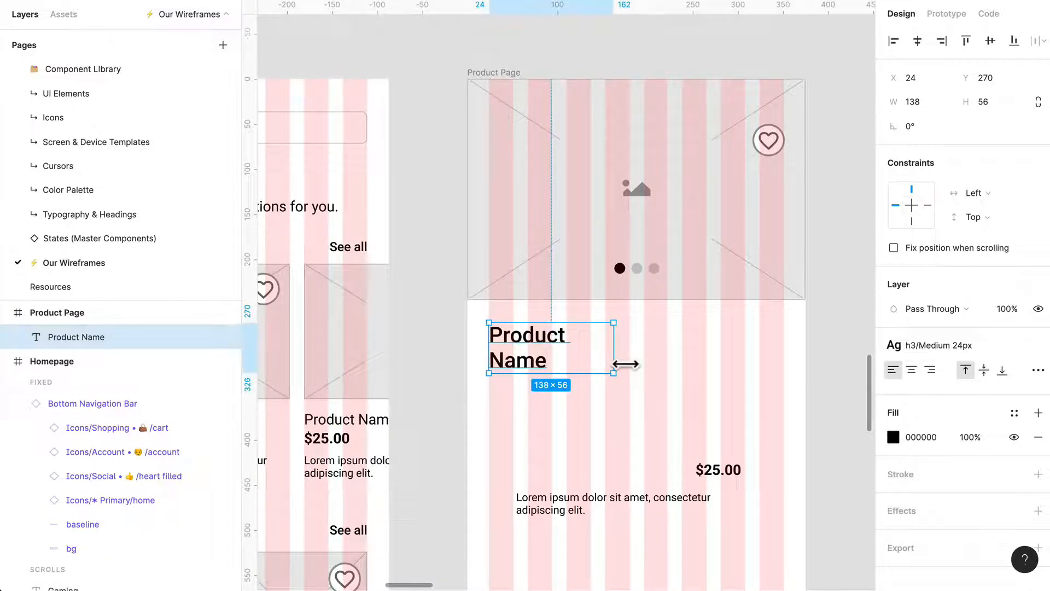
left_click_drag(625, 364, 793, 365)
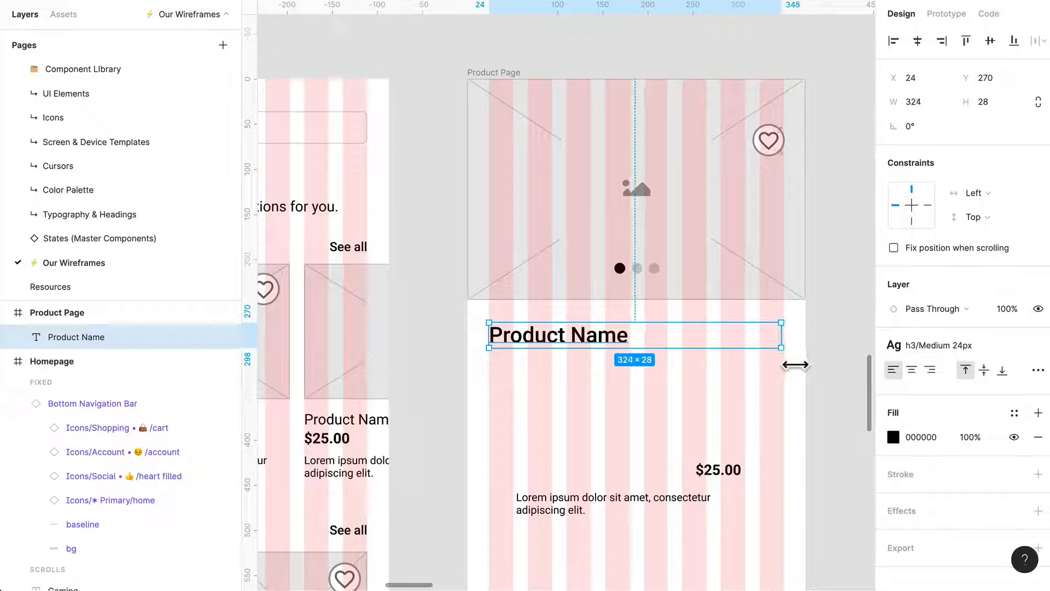
Place the $25.00 price under the product name at X 24, Y 316 and widen its text box to 327 px.
left_click(764, 401)
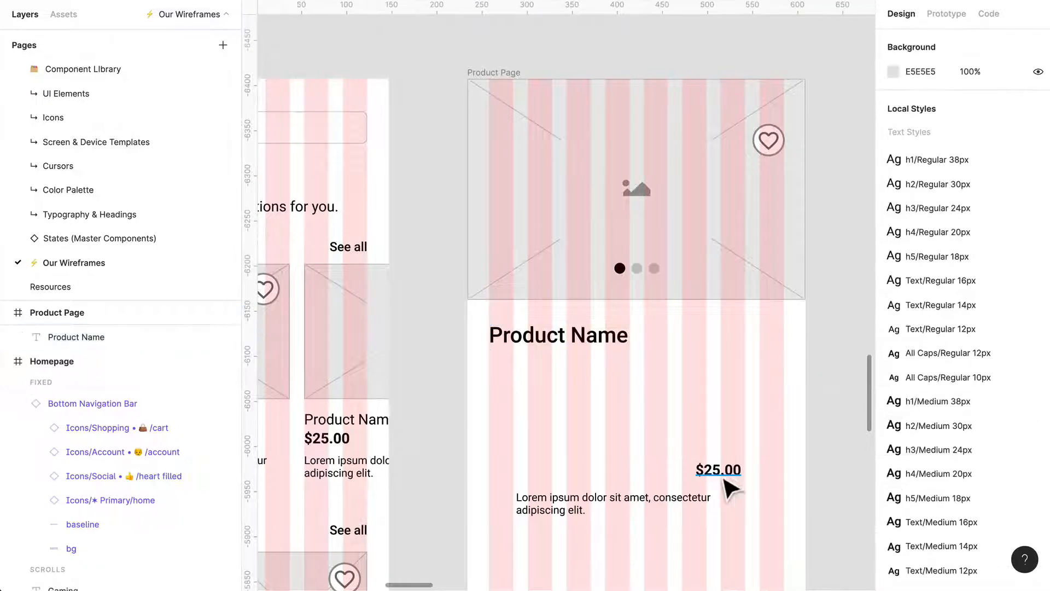
left_click_drag(730, 486, 793, 396)
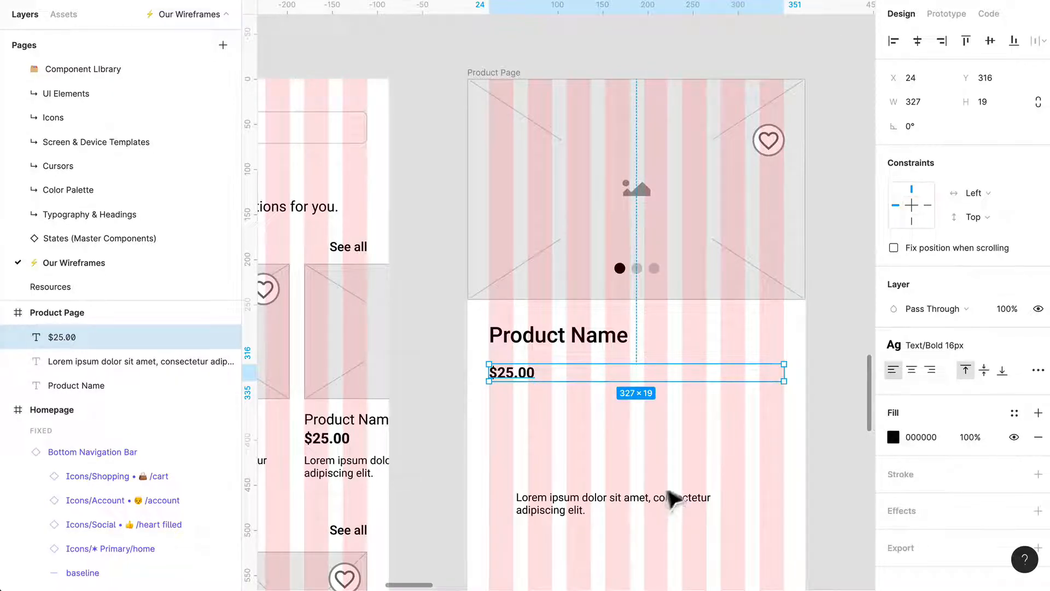
left_click(971, 352)
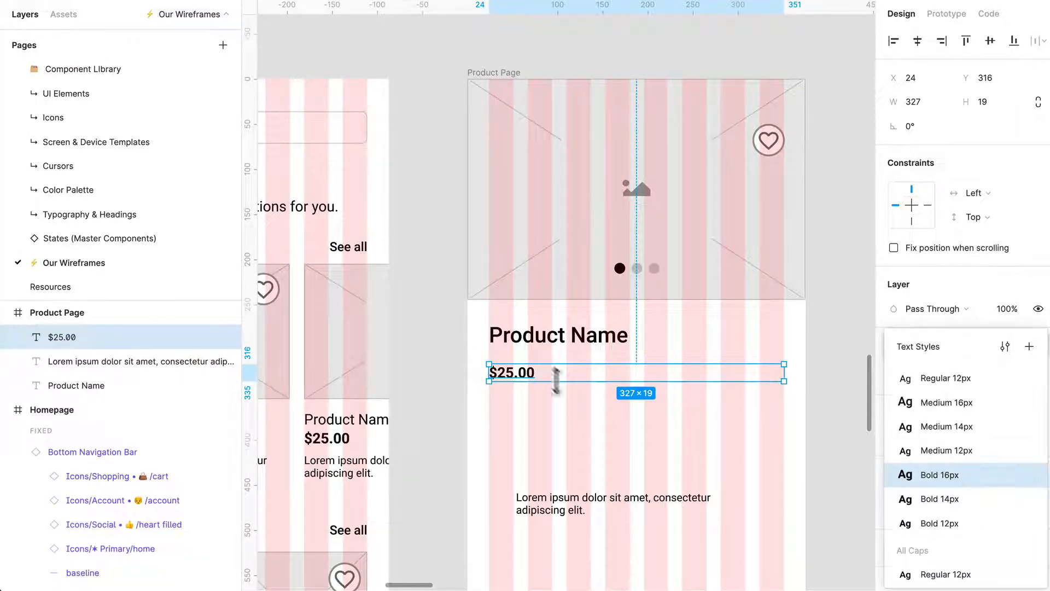
left_click(589, 514)
left_click(525, 373)
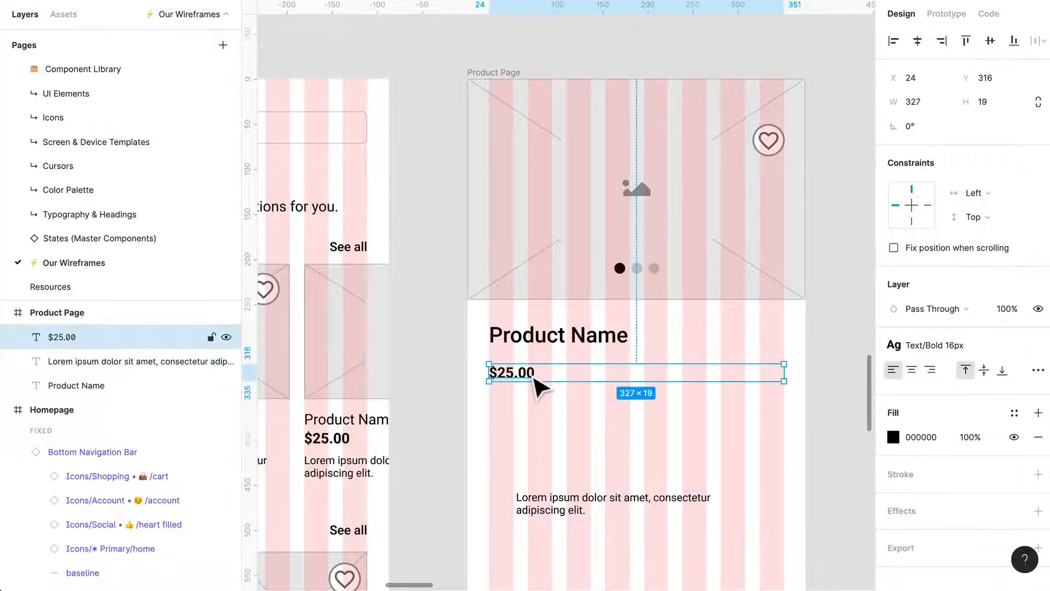
left_click(938, 353)
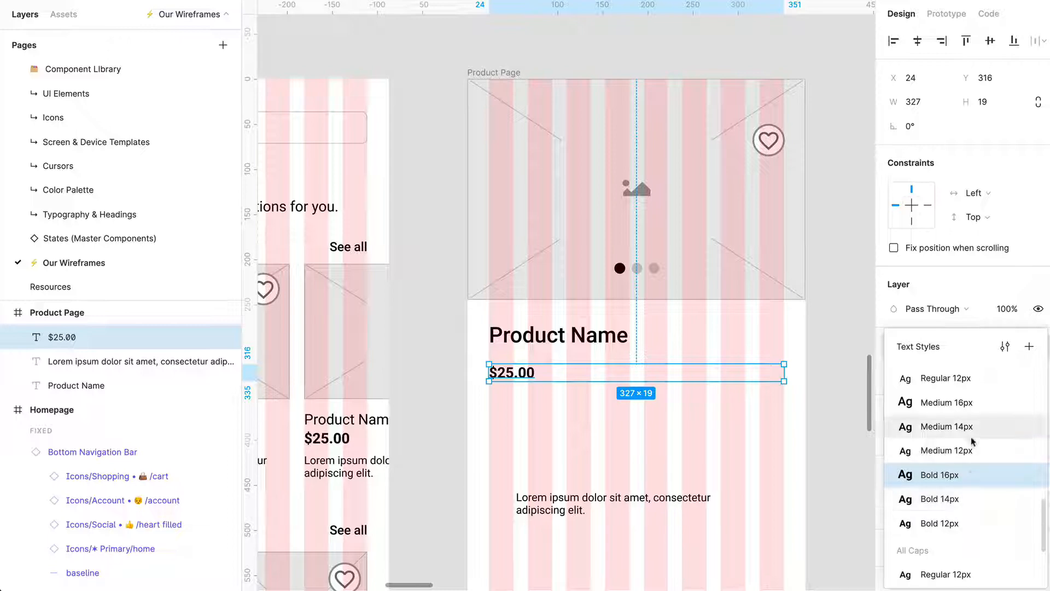
Change the Product Name heading's text style to h4 Medium 20px and select the $25.00 price below it.
left_click(615, 343)
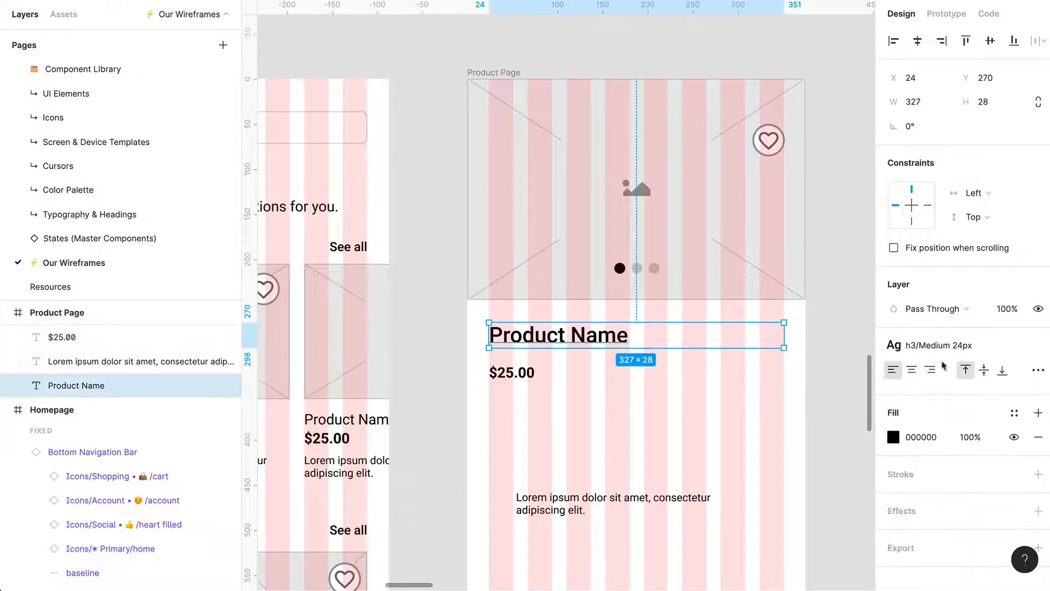
left_click(949, 345)
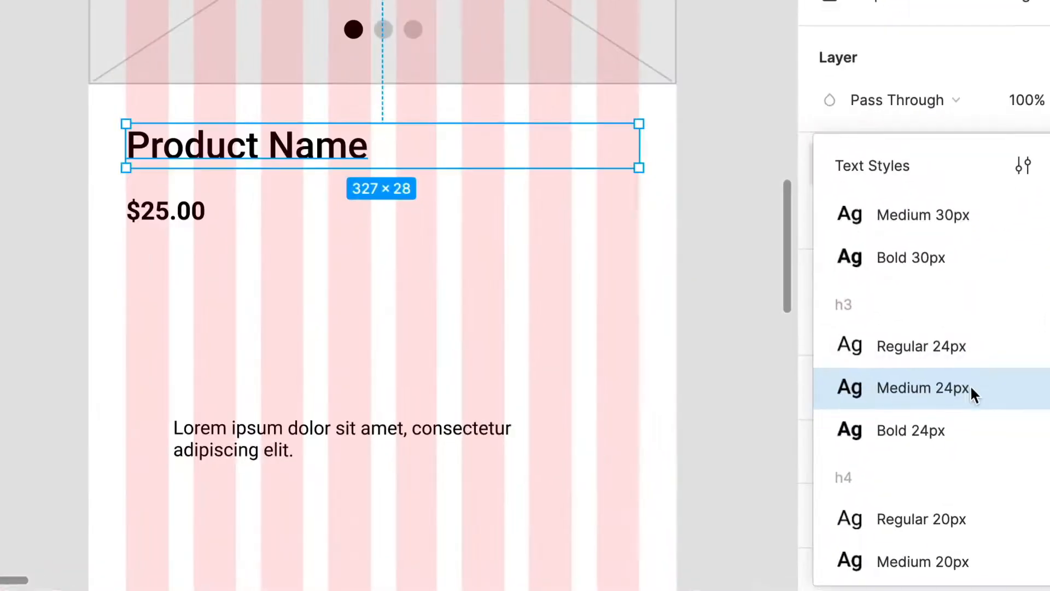
scroll(973, 475, "down", 3)
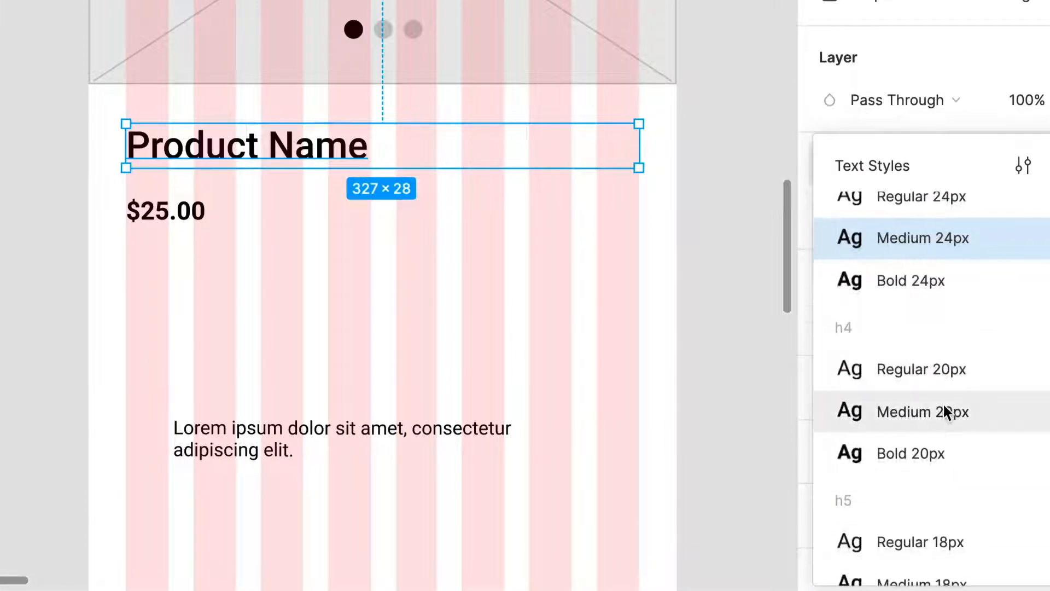
left_click(943, 407)
left_click(186, 219)
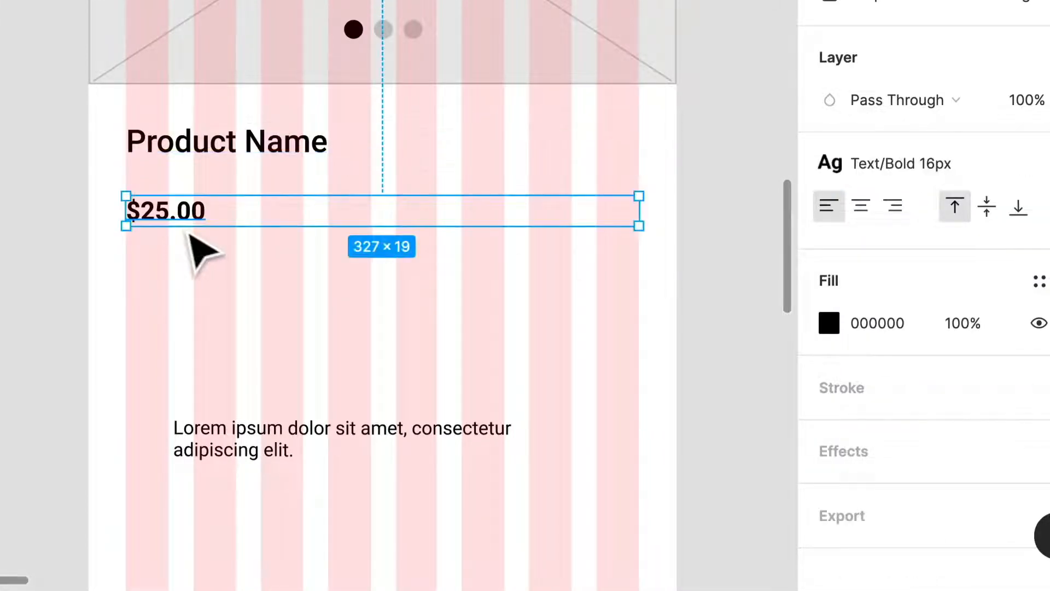
Change the $25.00 price's text style to h5 Bold 18px.
left_click(917, 164)
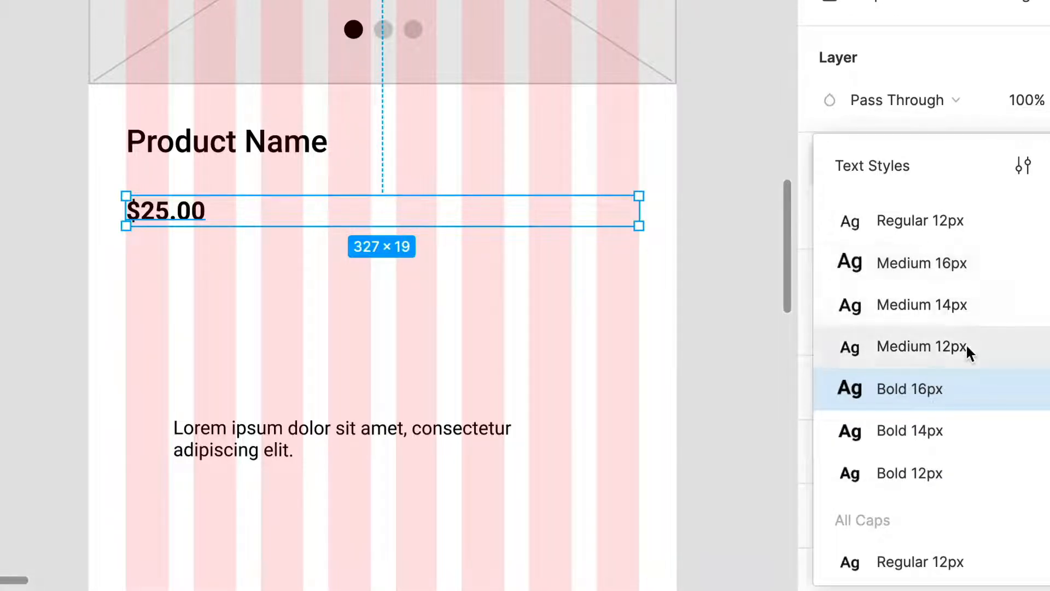
scroll(966, 353, "up", 5)
scroll(952, 339, "up", 2)
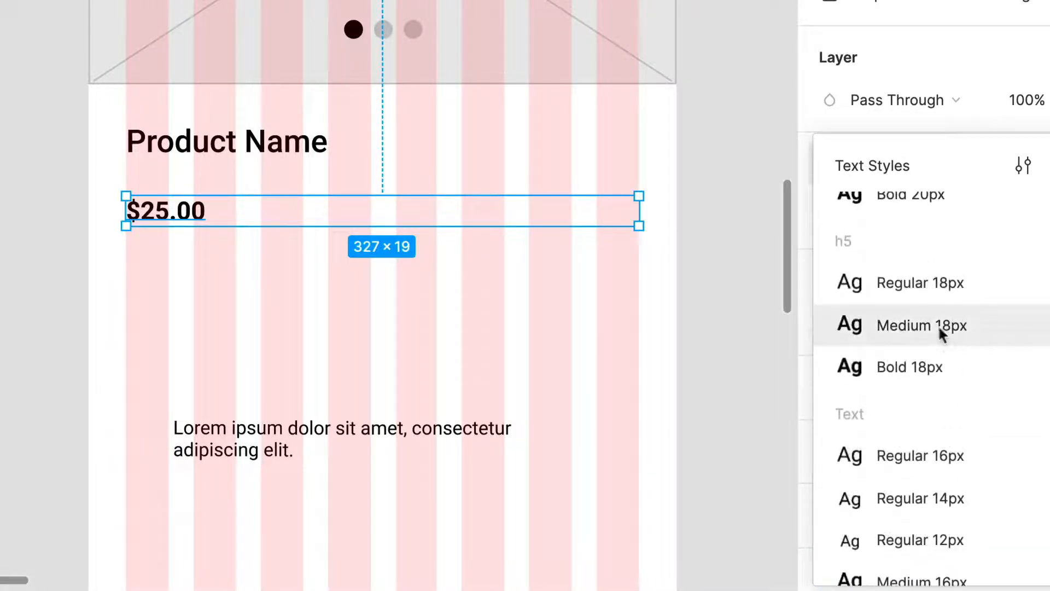
left_click(938, 328)
left_click(267, 235)
left_click(182, 214)
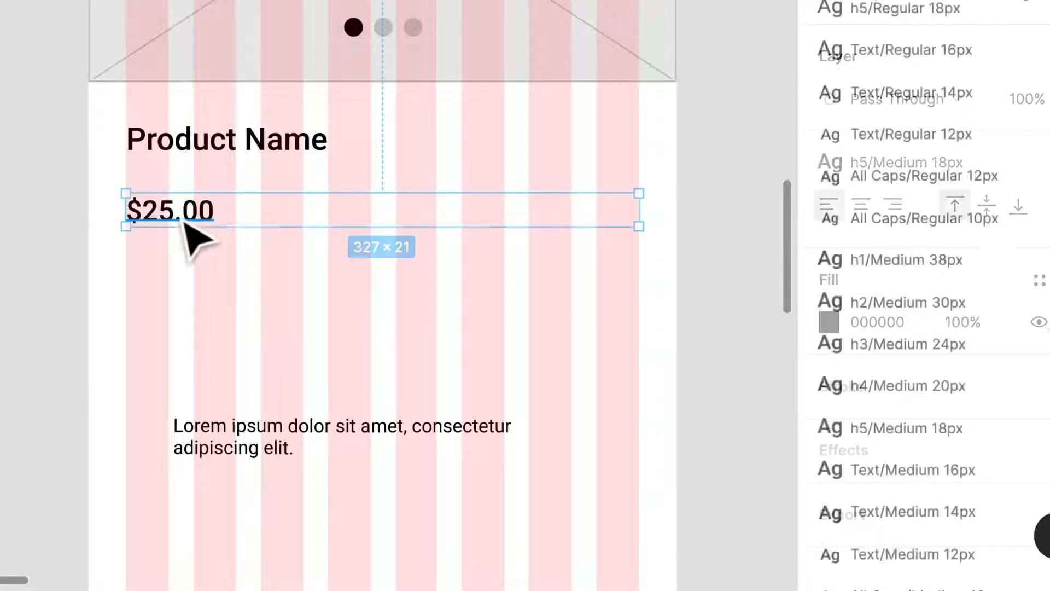
left_click(956, 163)
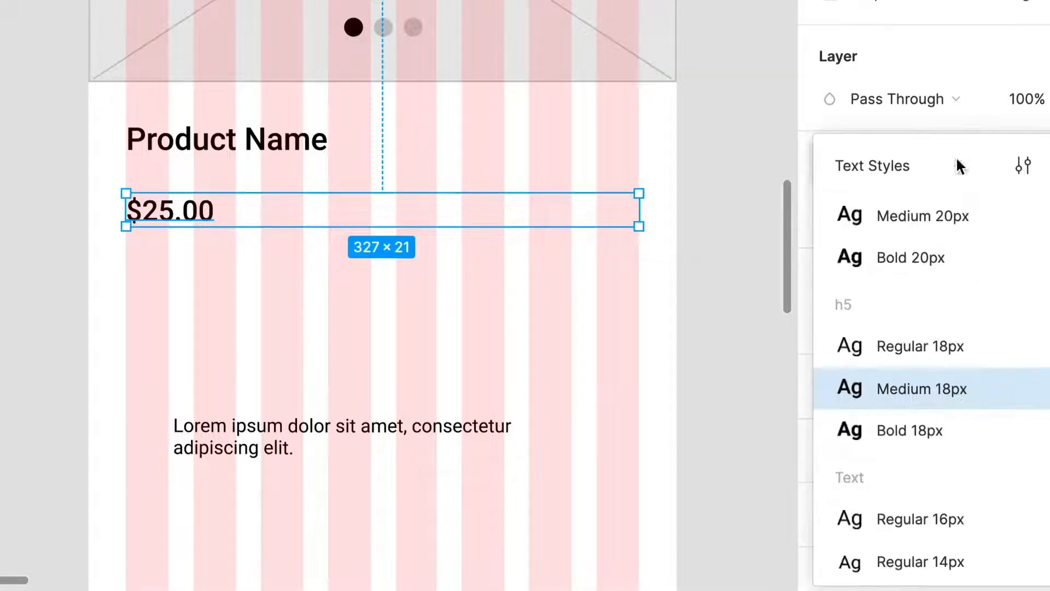
left_click(905, 430)
Right-align the price's text and move it up level with the product name at Y 272.
left_click(891, 207)
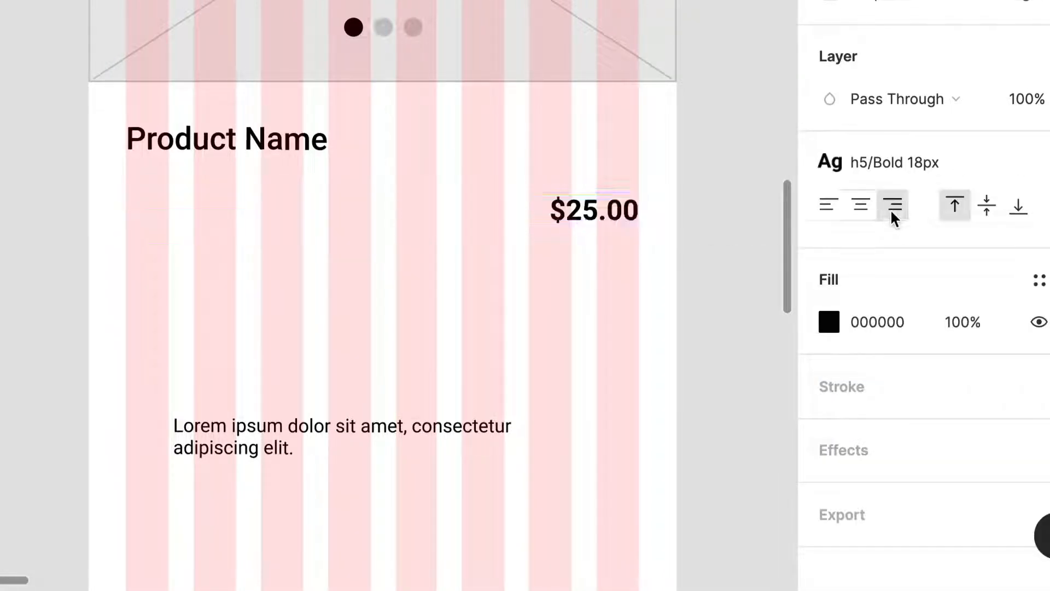
left_click_drag(609, 225, 610, 158)
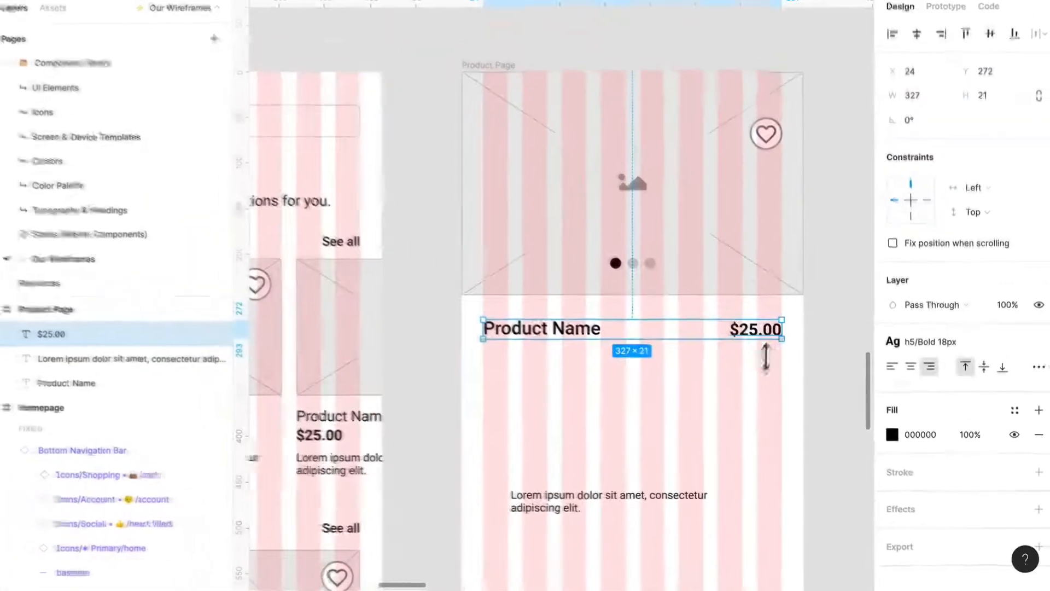
left_click(584, 226)
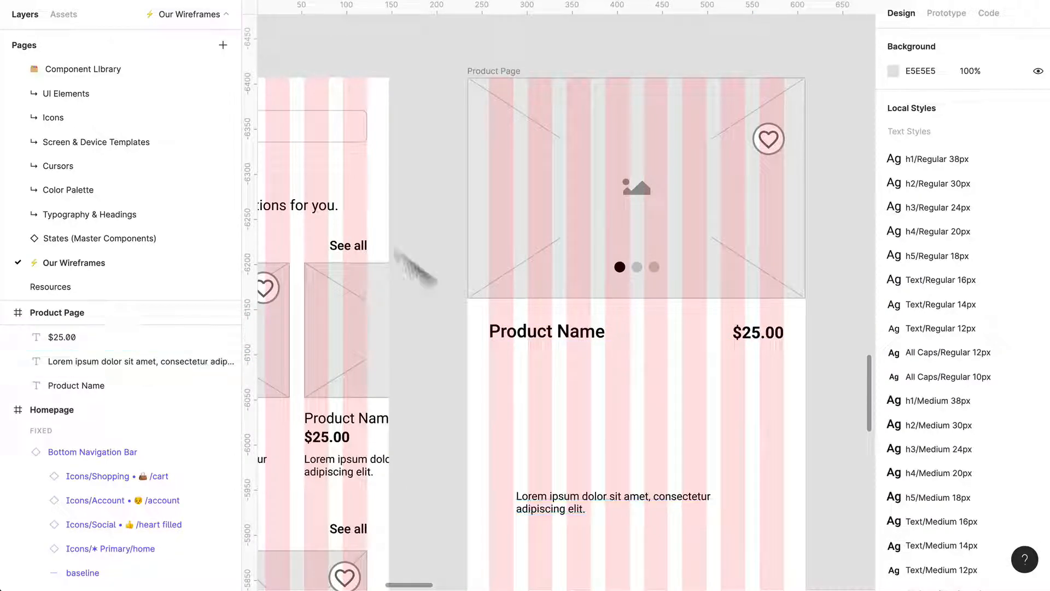
Add a Primary icon-and-label button component below the product name at X 24, Y 349 and widen it to 327 px.
left_click(73, 15)
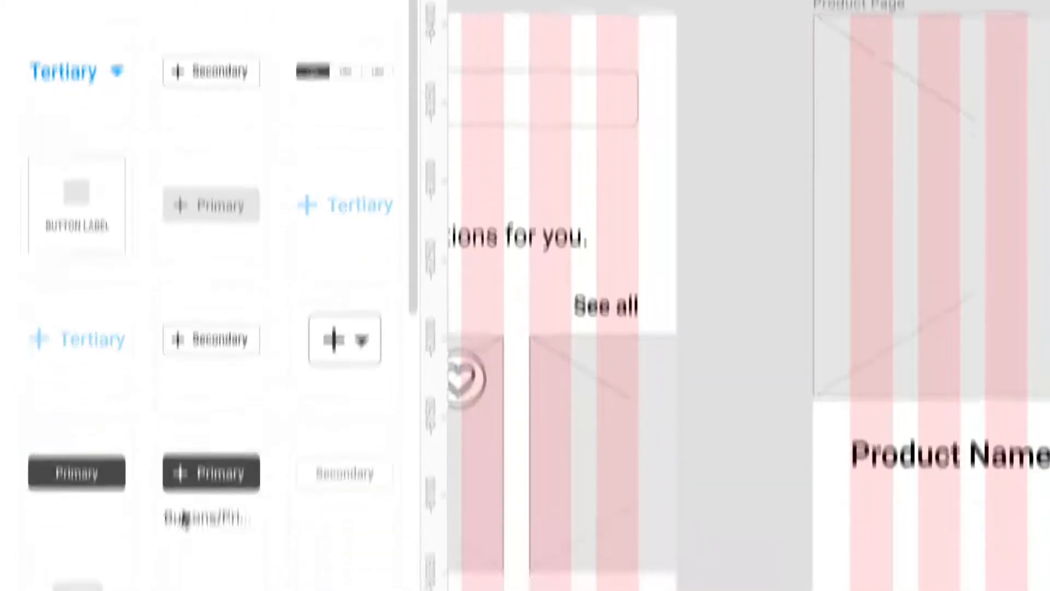
left_click_drag(200, 408, 794, 424)
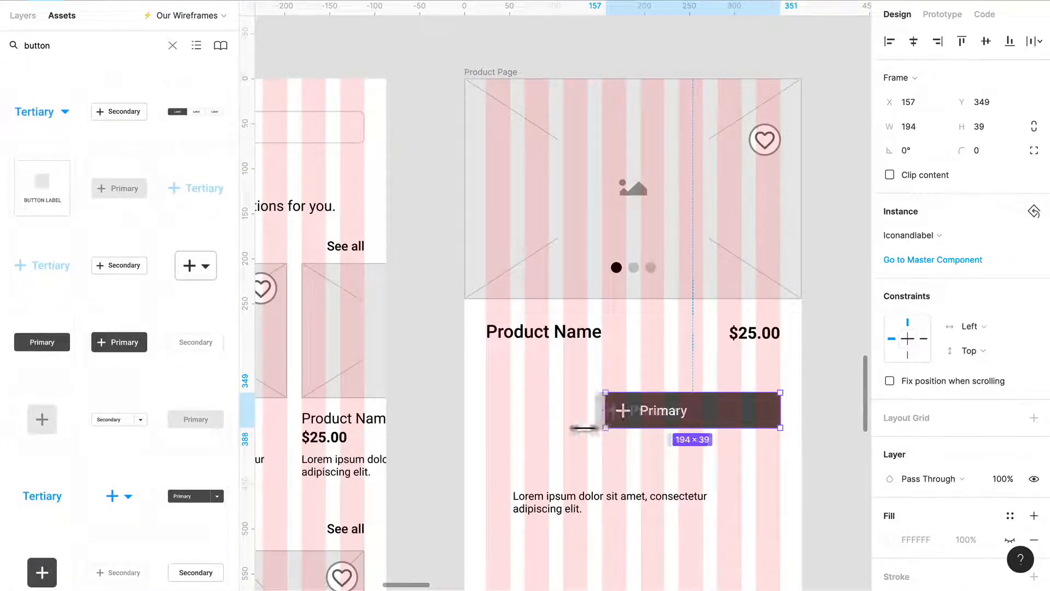
left_click_drag(584, 428, 501, 430)
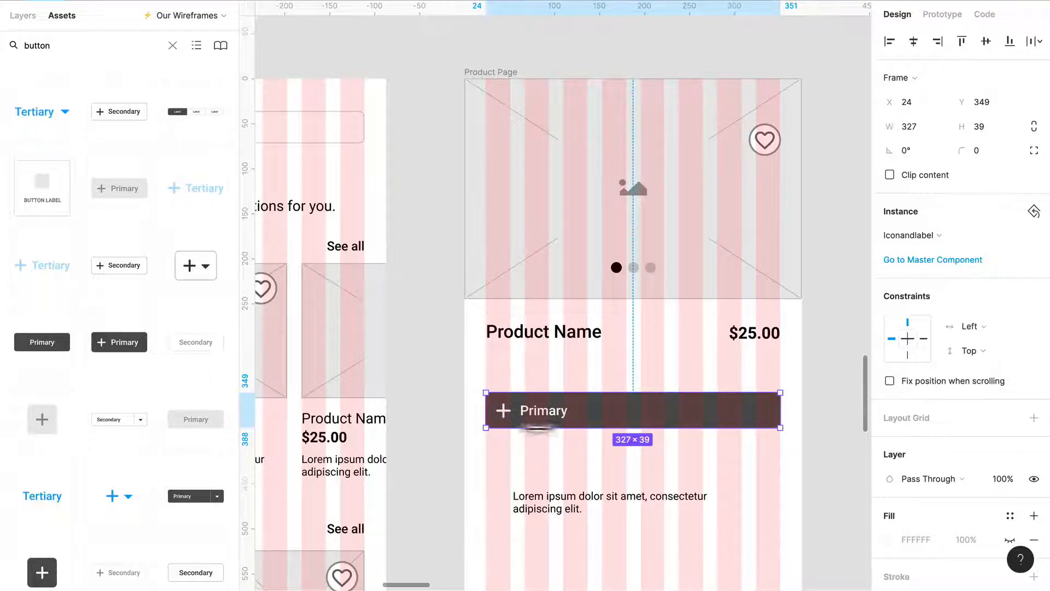
Replace the Primary button's label text with "Add".
scroll(574, 432, "up", 3)
double_click(539, 409)
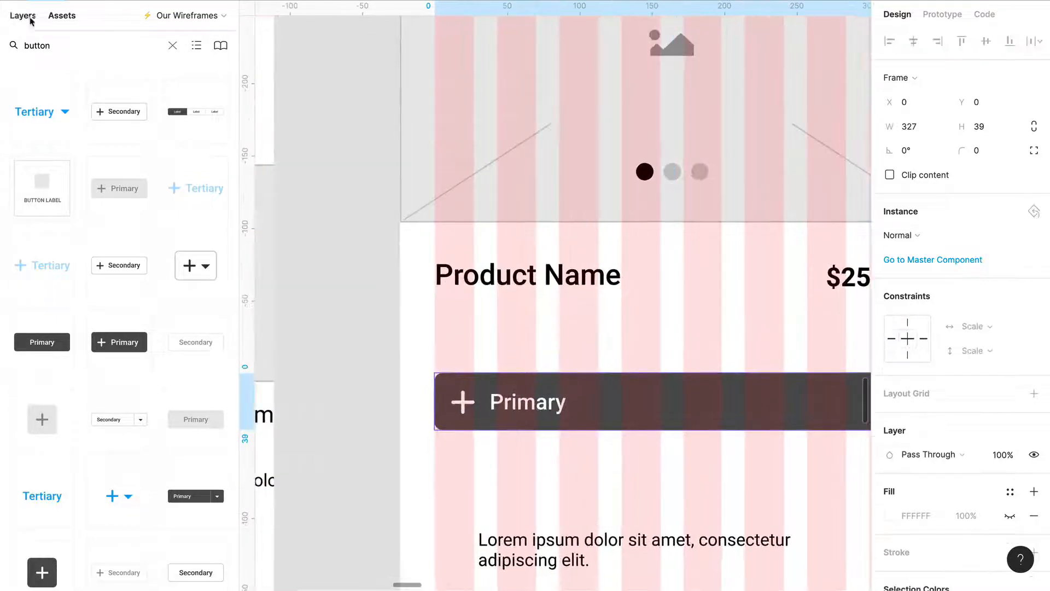
left_click(29, 17)
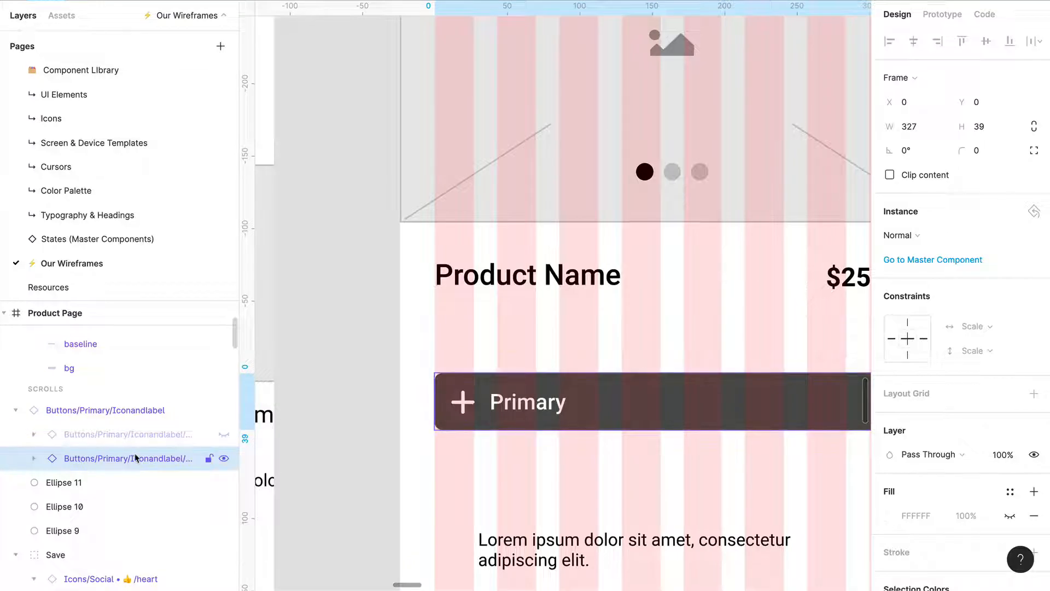
double_click(533, 409)
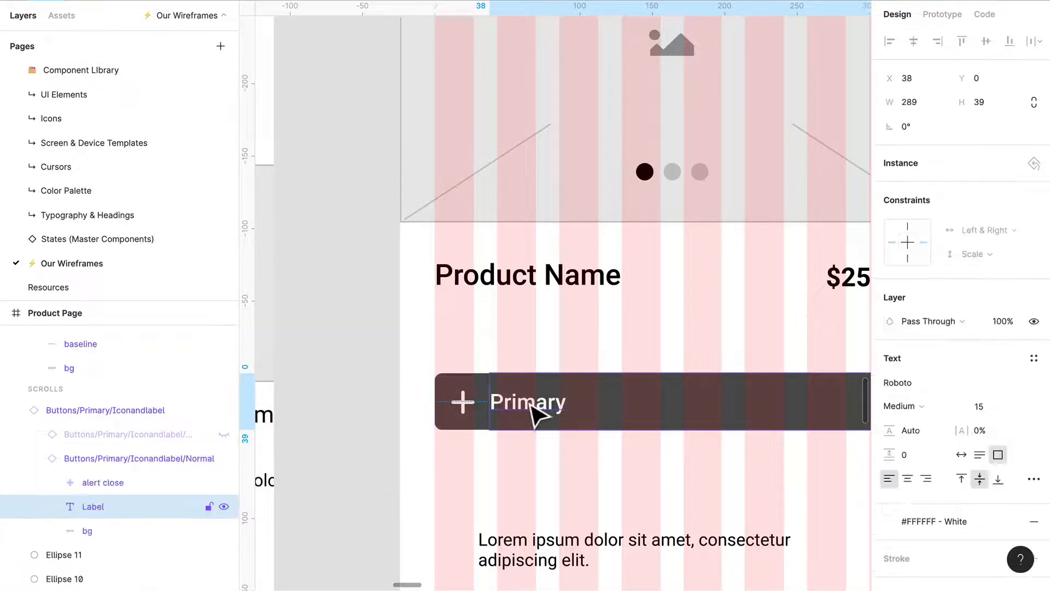
left_click(544, 468)
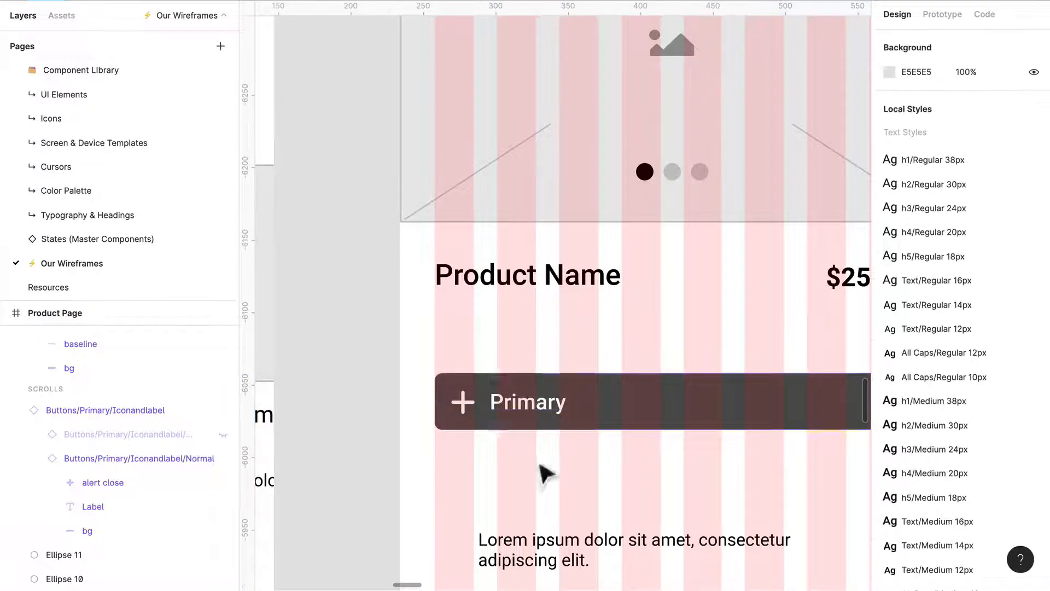
double_click(549, 422)
double_click(535, 408)
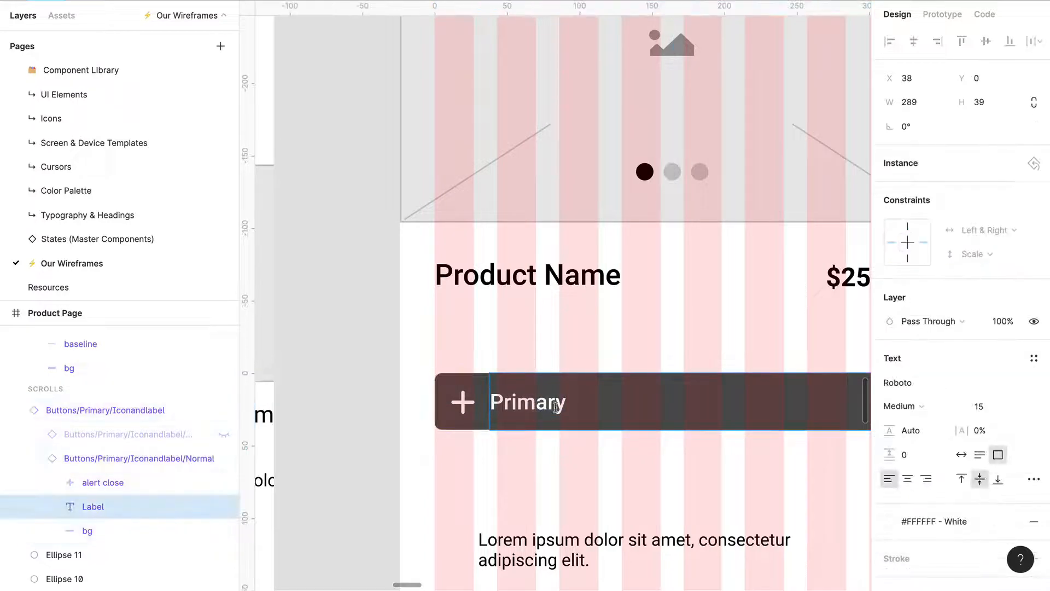
type("Add")
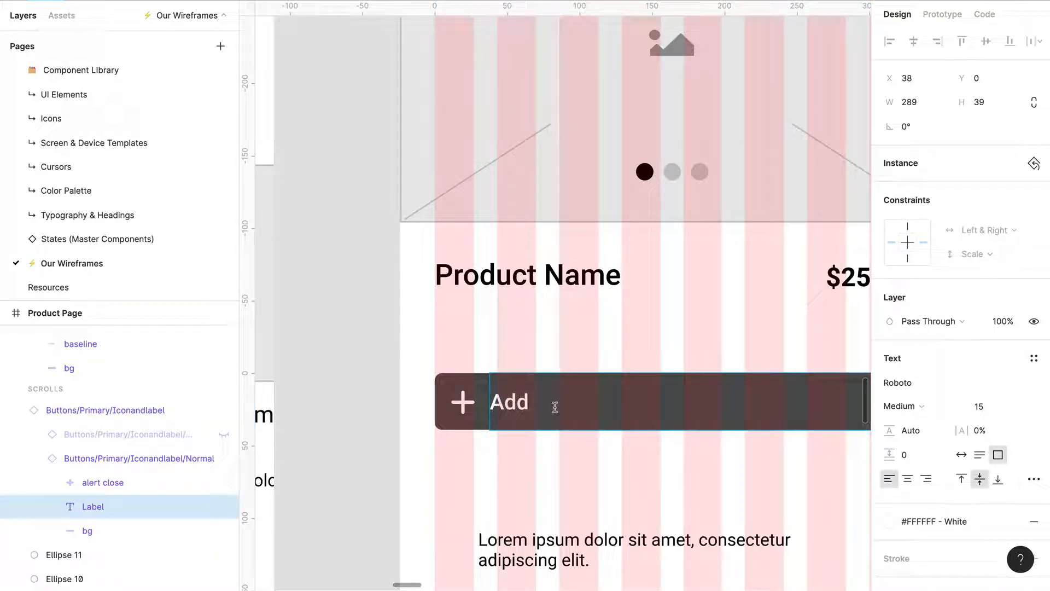
Select the whole Add button and detach its outer instance from the master component.
left_click(555, 468)
left_click(537, 421)
left_click(537, 469)
left_click(545, 408)
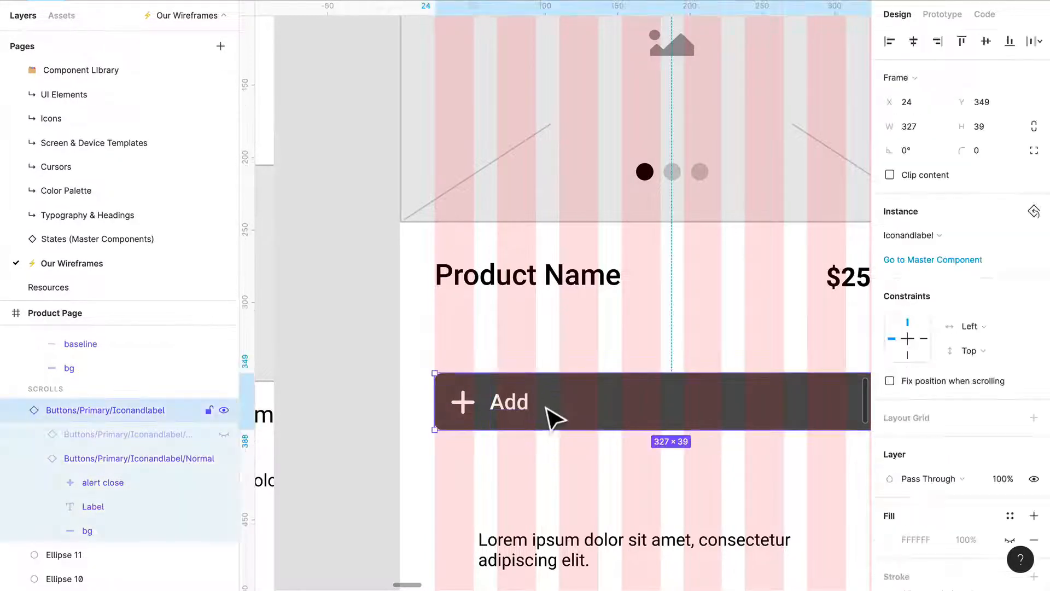
key("alt")
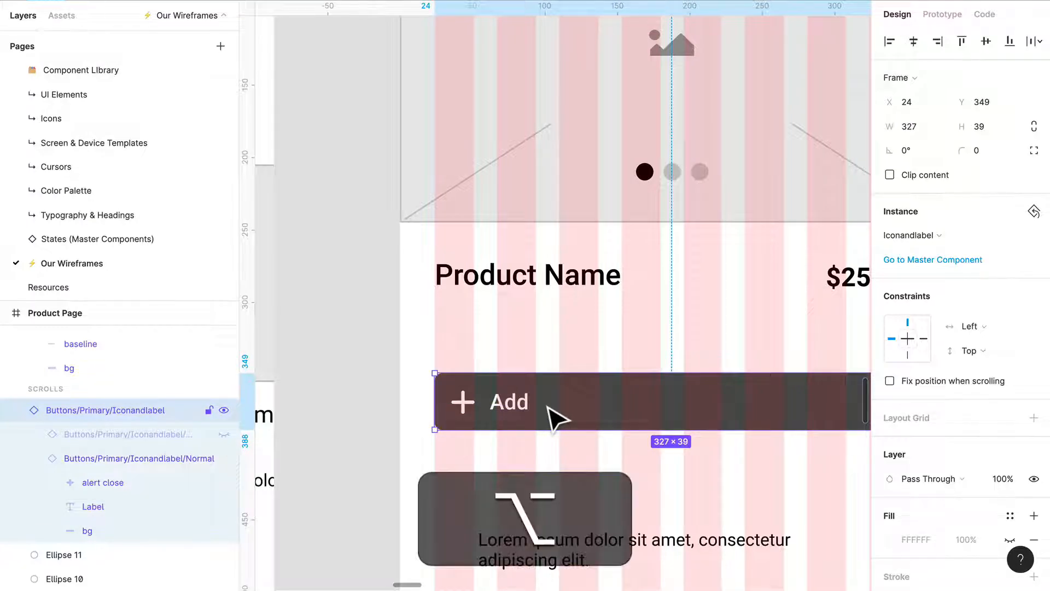
key("alt+super+b")
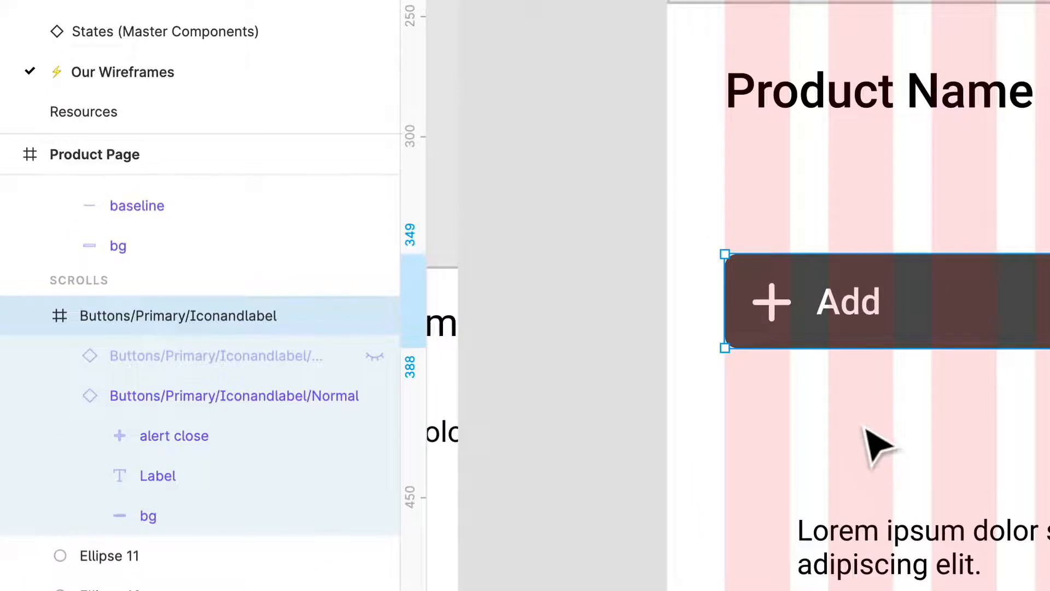
Try detaching the nested Normal instance inside the Add button, and undo the detachment.
left_click(227, 398)
double_click(850, 322)
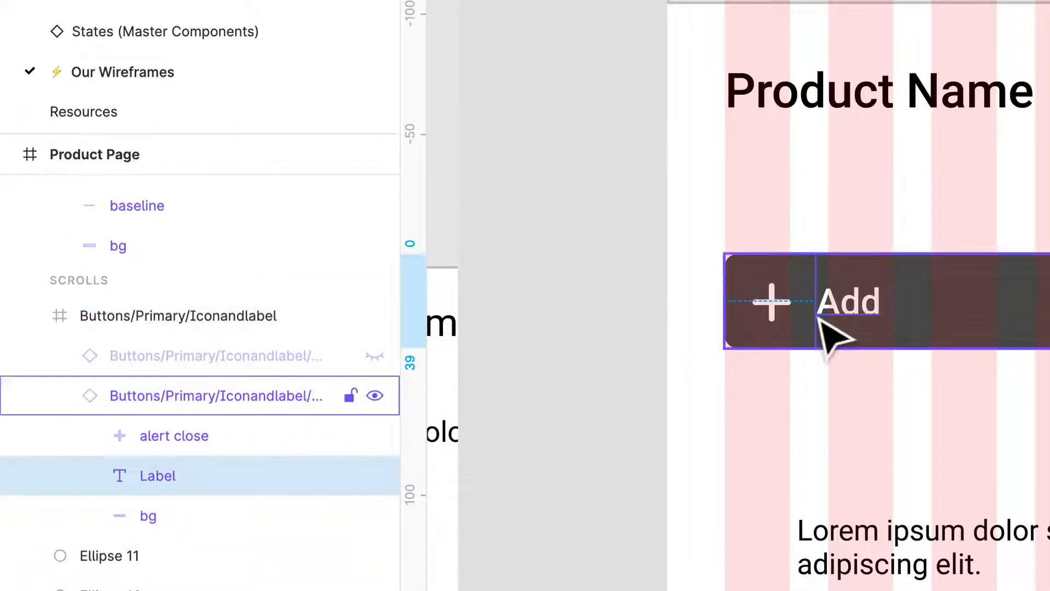
key("Escape")
key("alt+super+b")
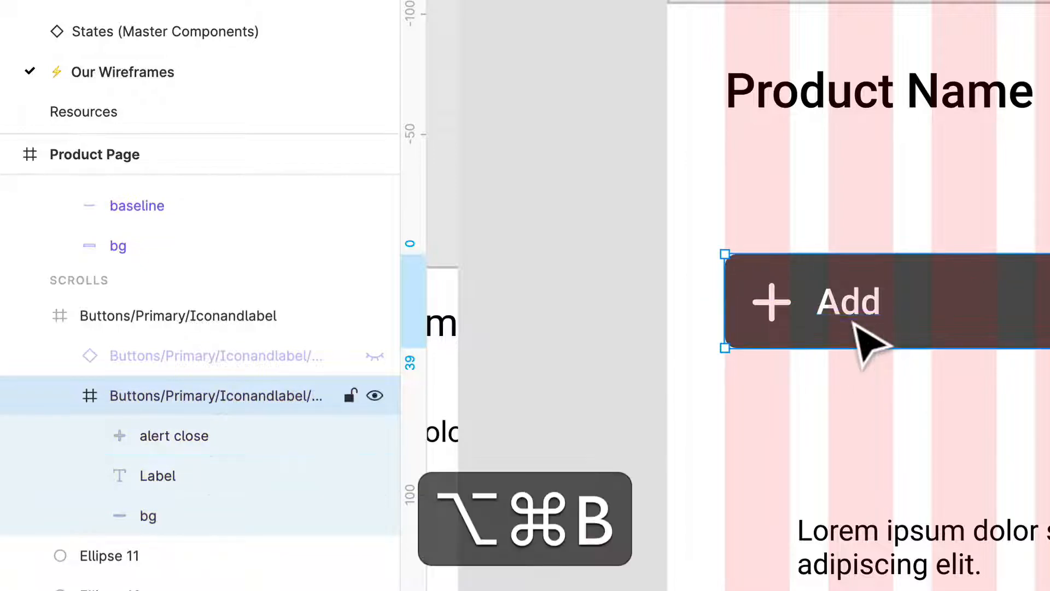
key("super+z")
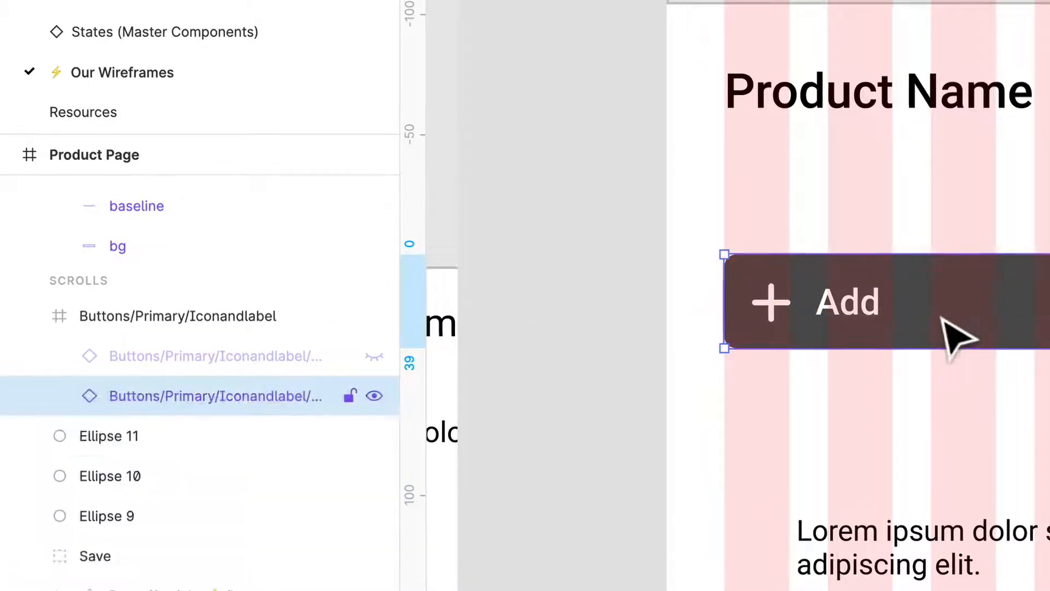
Detach the Add button's nested Normal instance and narrow its label's text box from the plus-icon side to about 179 px.
right_click(954, 335)
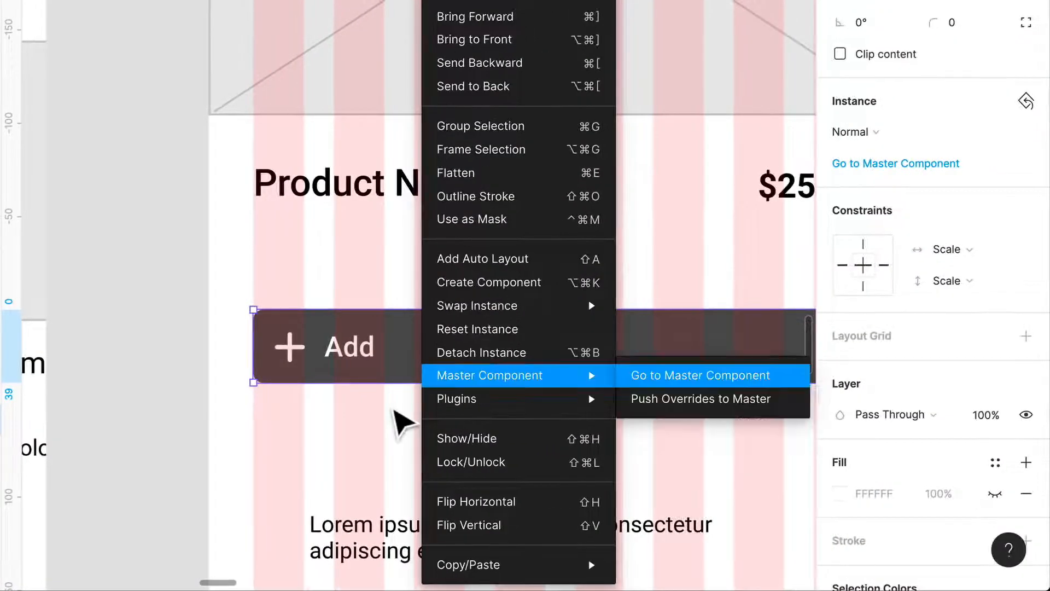
left_click(465, 352)
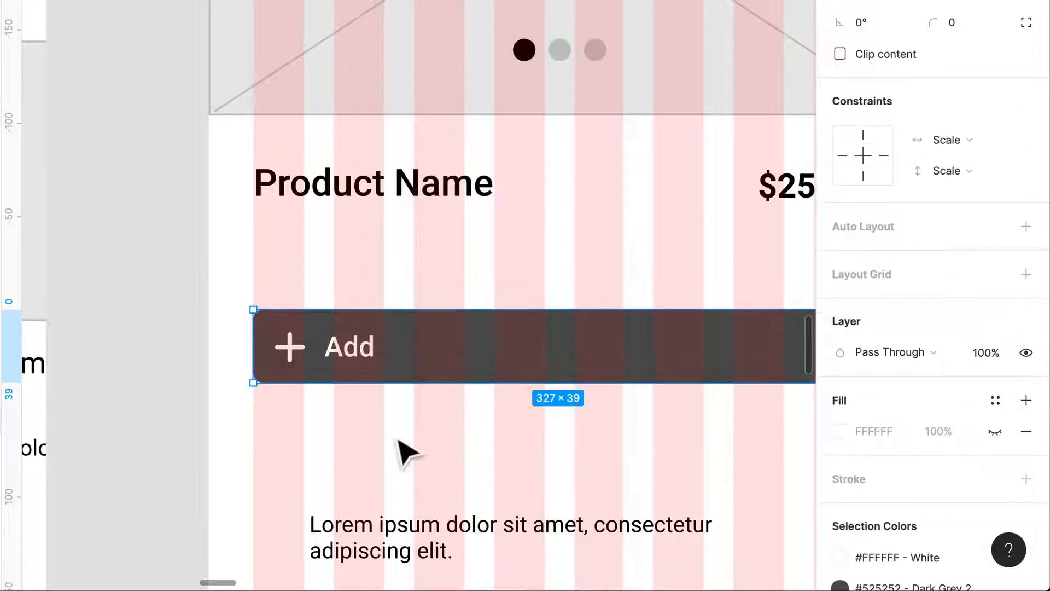
double_click(335, 350)
left_click_drag(339, 359, 546, 361)
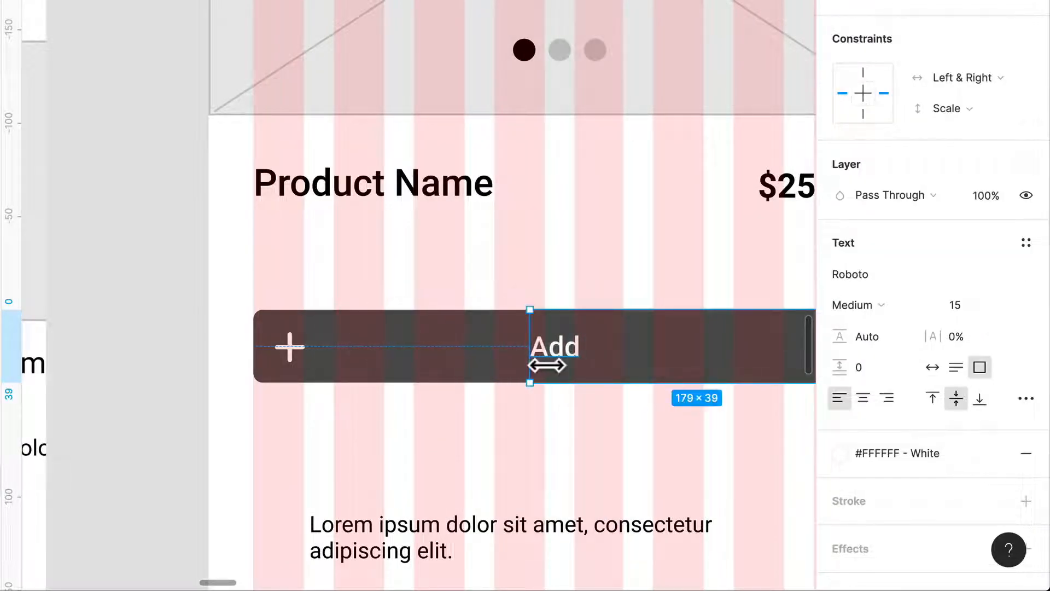
scroll(543, 370, "right", 3)
scroll(535, 367, "left", 3)
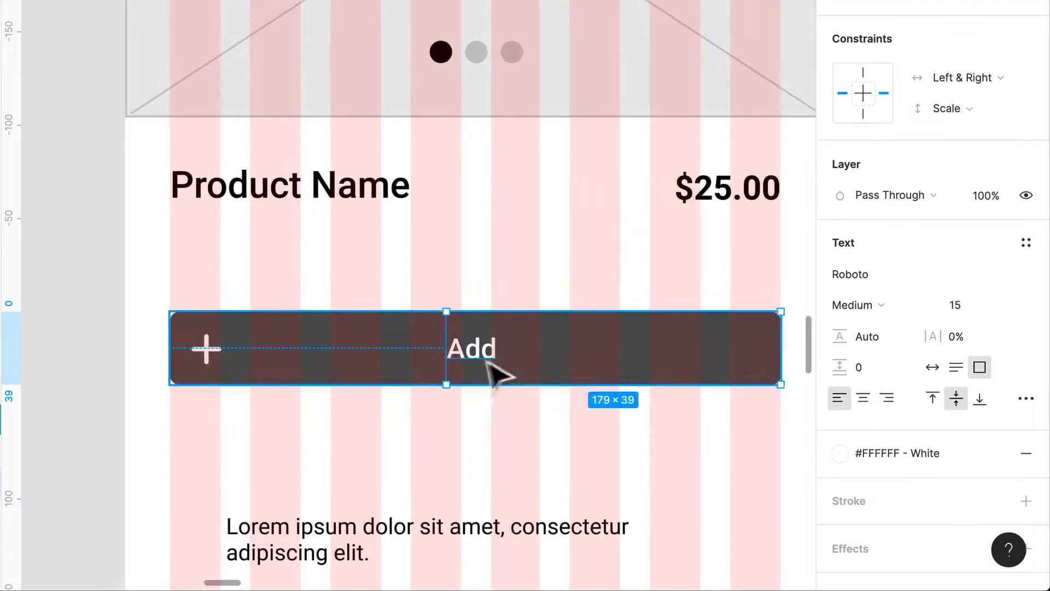
Extend the button's label text to "Add to cart".
double_click(476, 353)
scroll(492, 348, "down", 1)
left_click(505, 343)
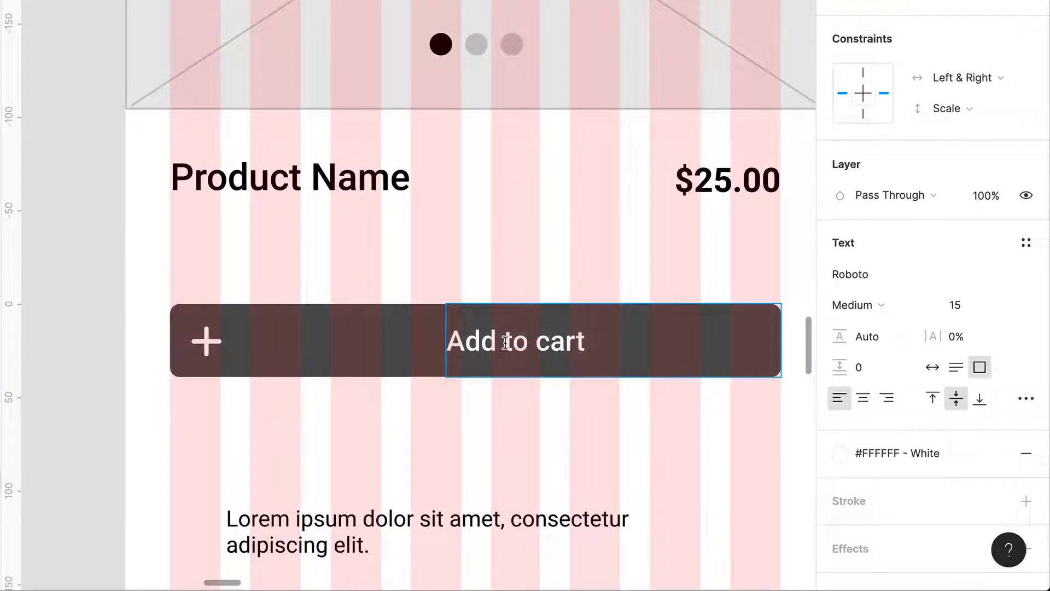
type("to cart")
key("Escape")
Center-align the "Add to cart" label's text and move its text box to the middle of the button.
left_click(864, 398)
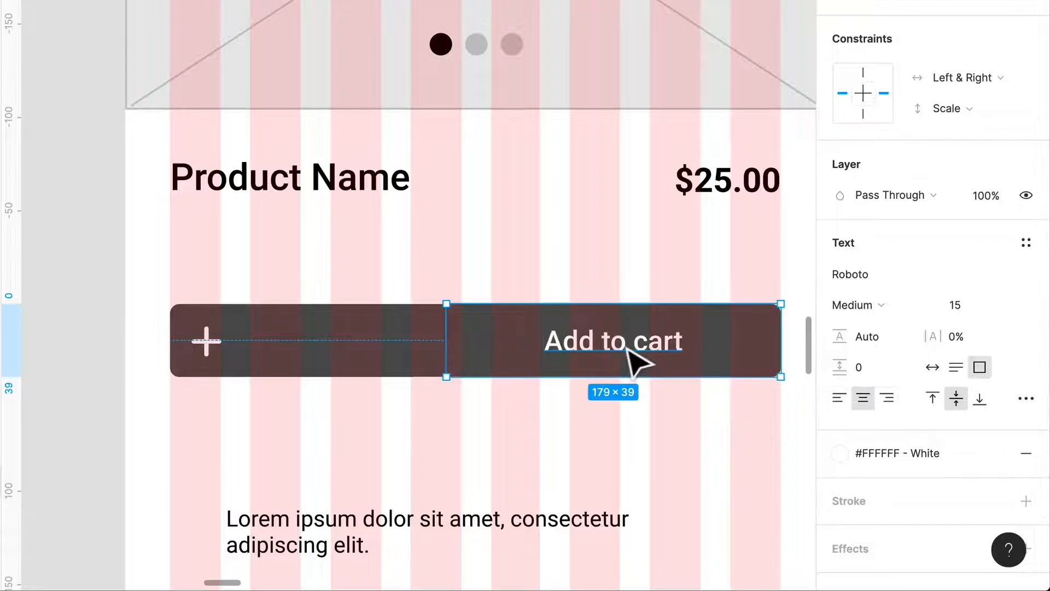
left_click_drag(634, 361, 527, 363)
left_click(541, 449)
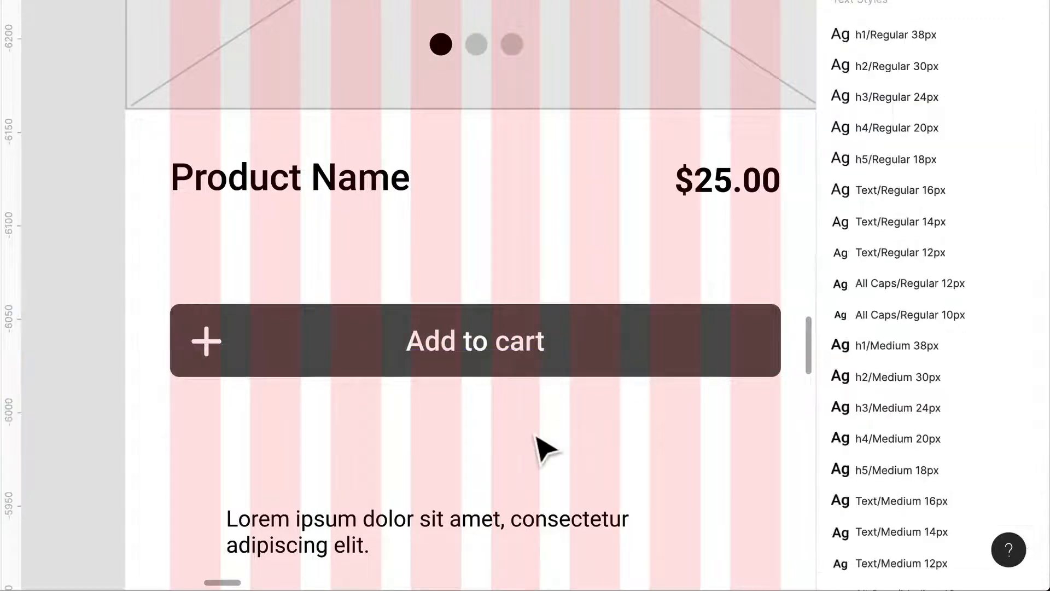
Hide the layout grids to check the Product Page without the column overlay.
scroll(569, 429, "down", 2)
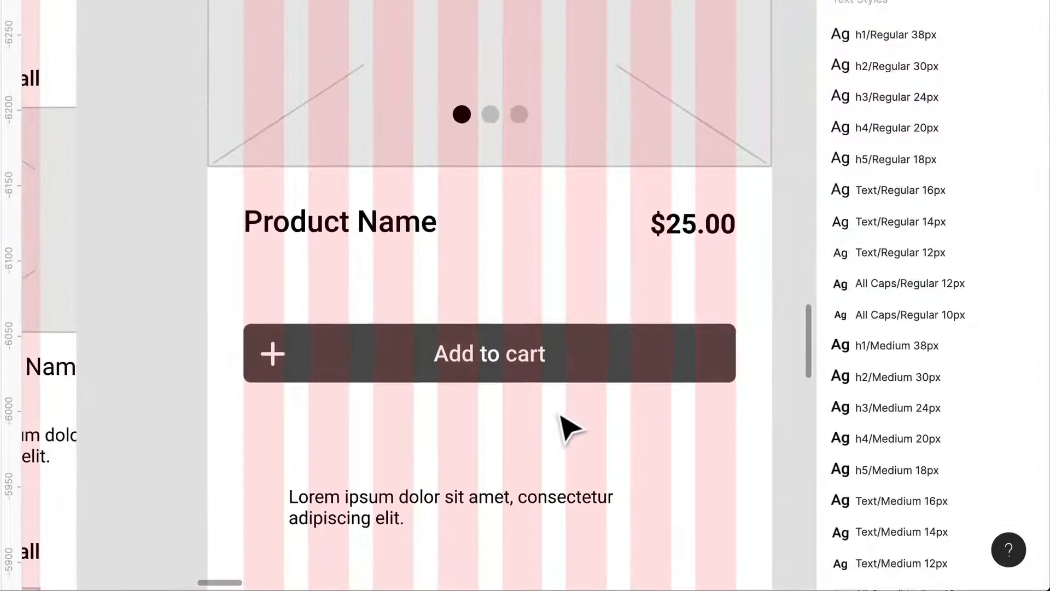
scroll(569, 430, "left", 1)
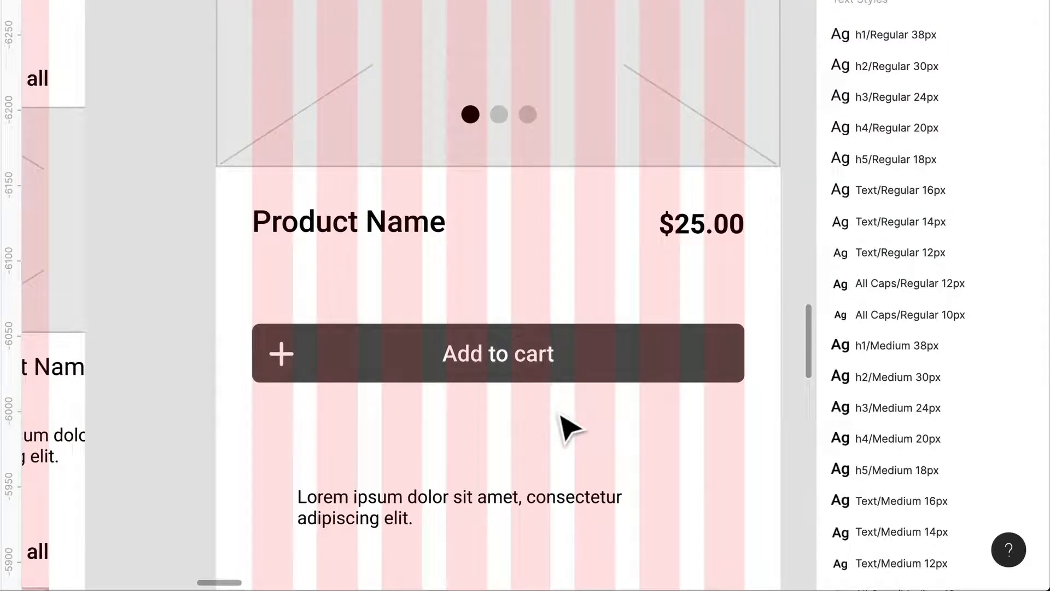
key("ctrl+g")
scroll(563, 426, "right", 2)
scroll(563, 427, "down", 1)
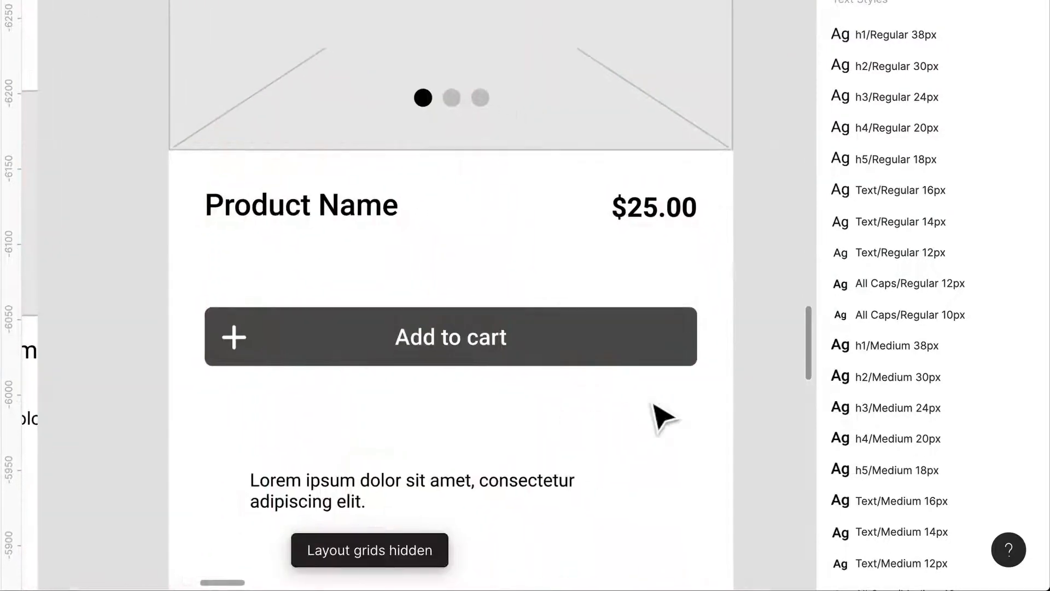
Move the Add to cart button down and place the description above it at X 24, Y 311, widened to 327 px.
left_click_drag(561, 355, 570, 418)
left_click_drag(432, 490, 387, 269)
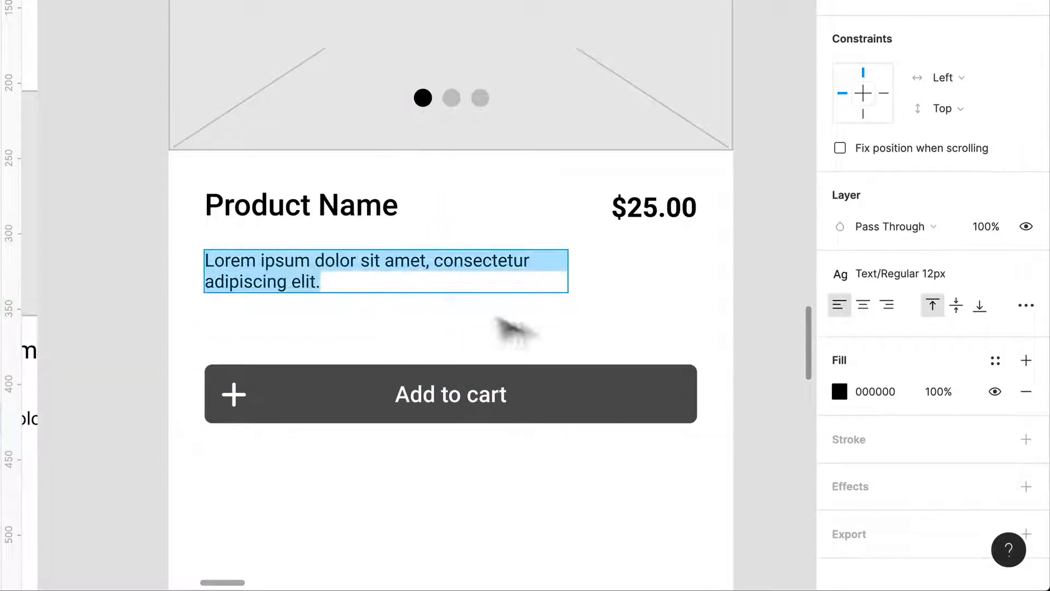
left_click_drag(589, 290, 715, 294)
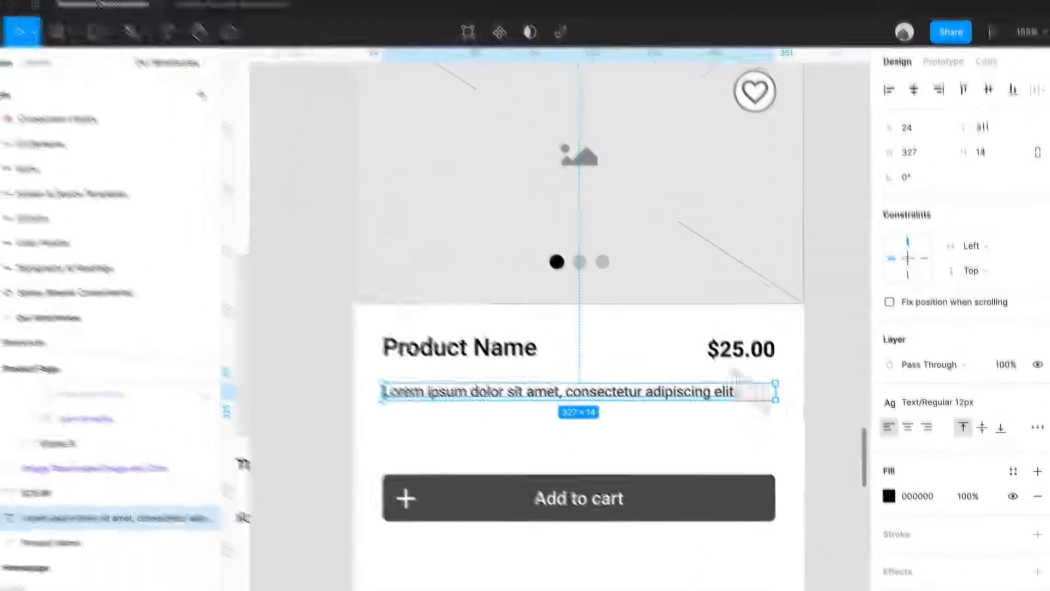
Replace the description text with three generated sentences using the Lorem ipsum plugin.
left_click(366, 7)
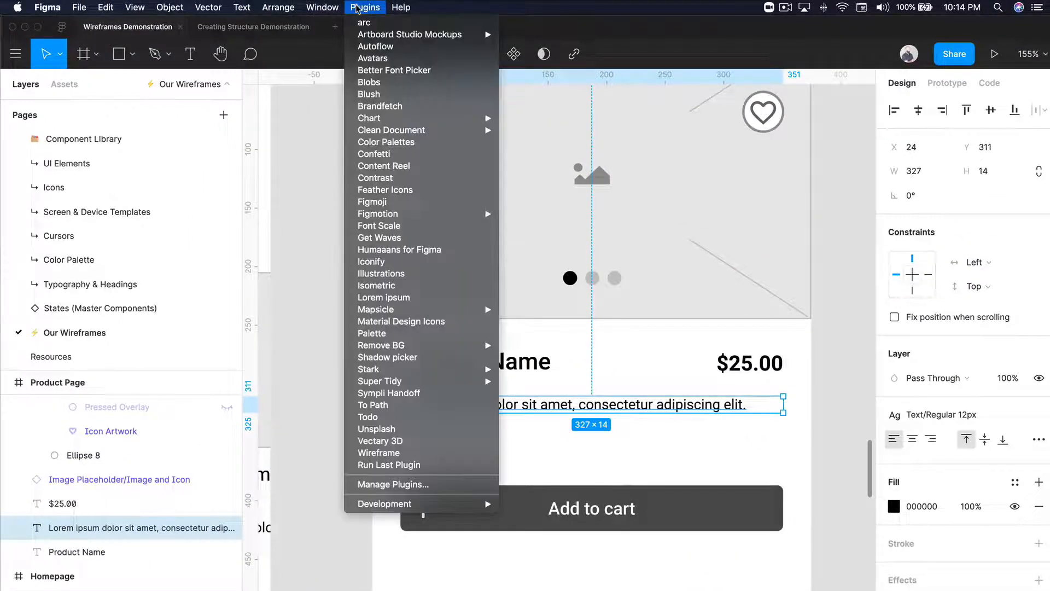
left_click(405, 297)
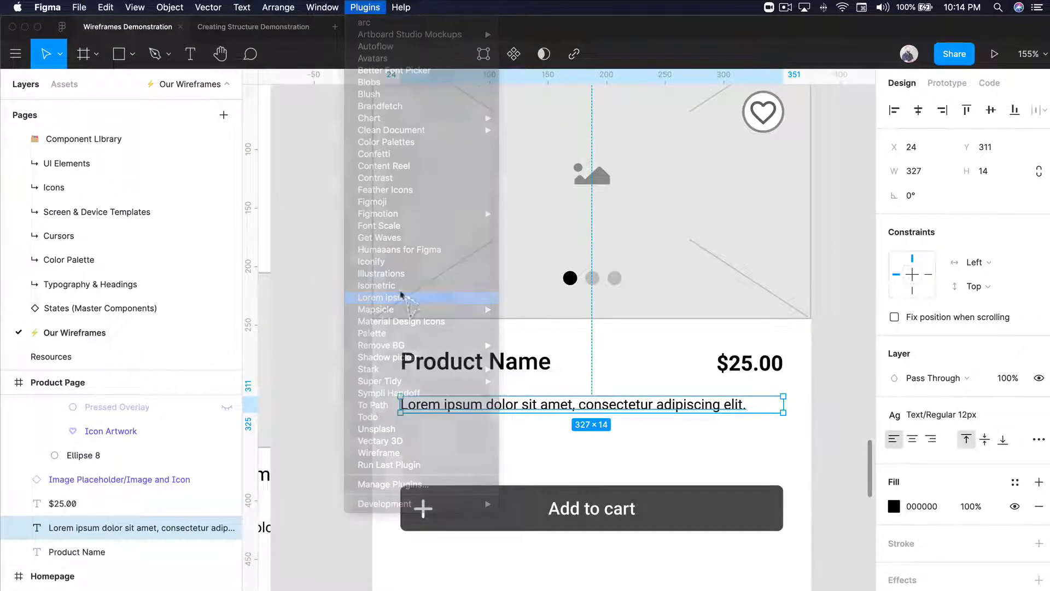
left_click(317, 347)
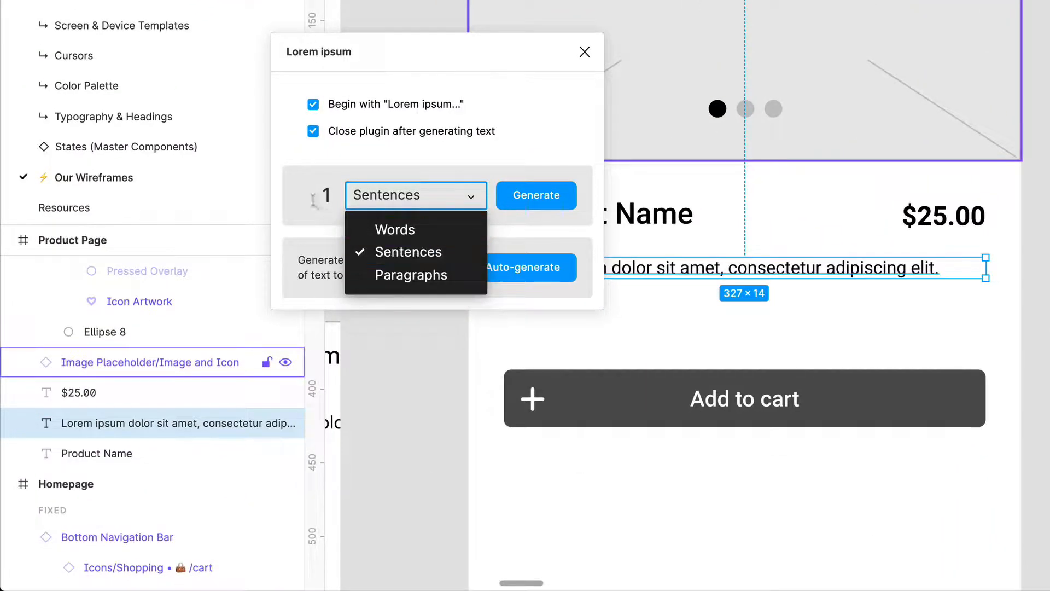
left_click(314, 192)
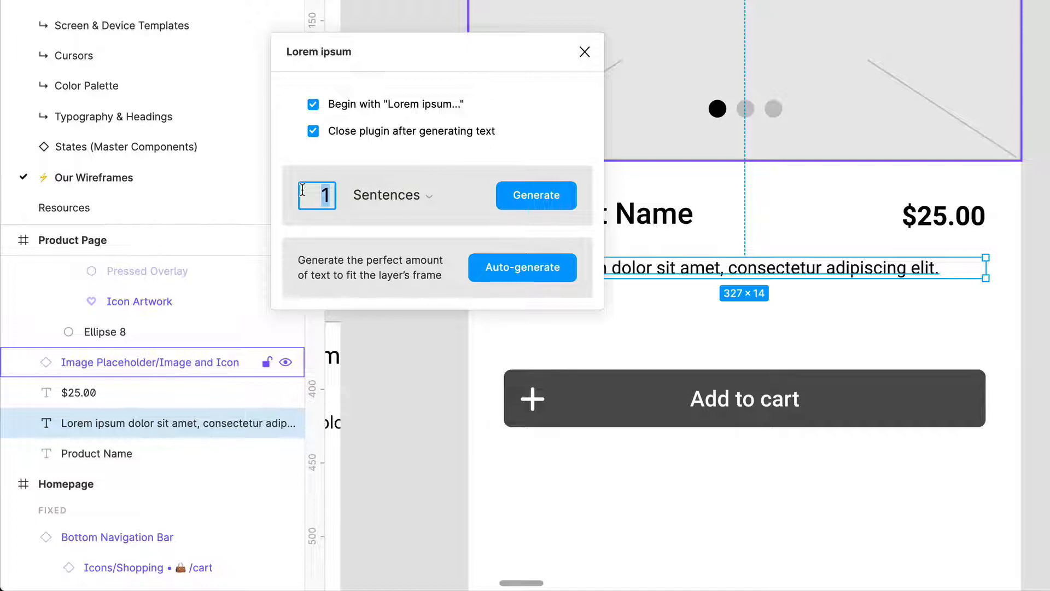
left_click(520, 195)
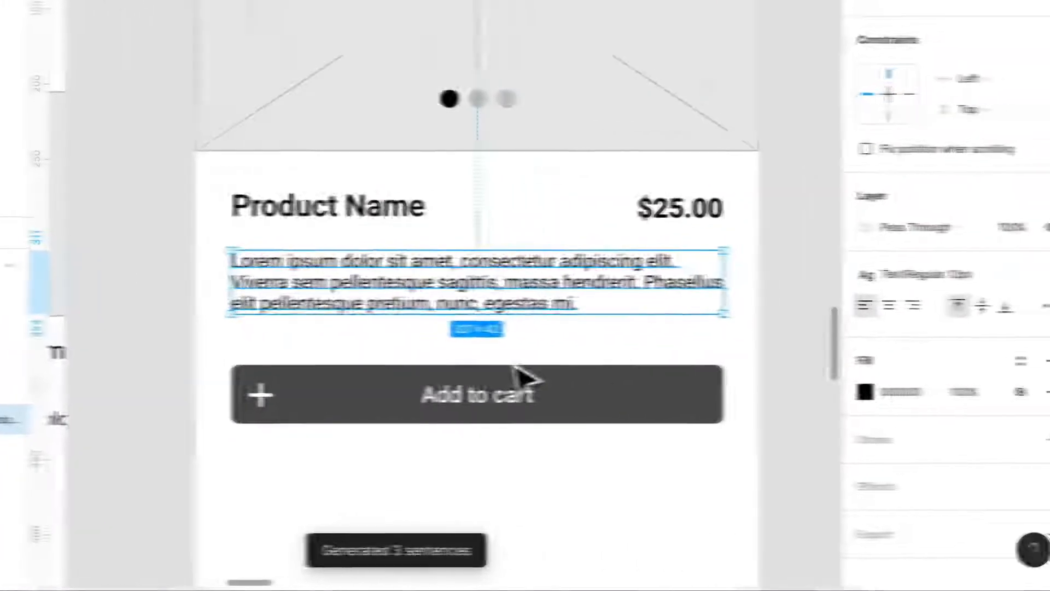
Try the Text/Regular 16px style on the product description.
left_click(949, 282)
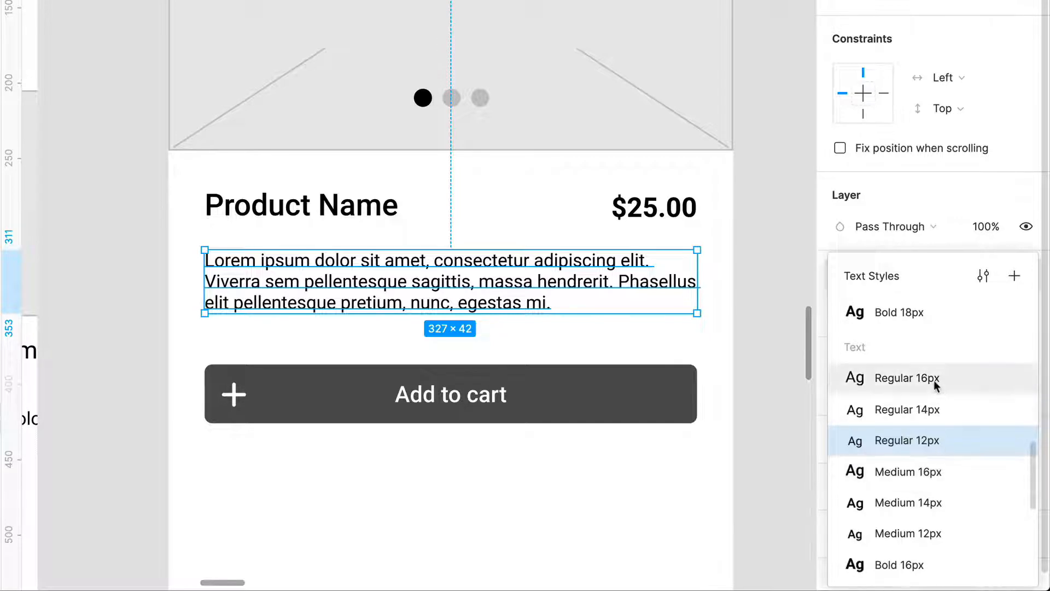
key("Escape")
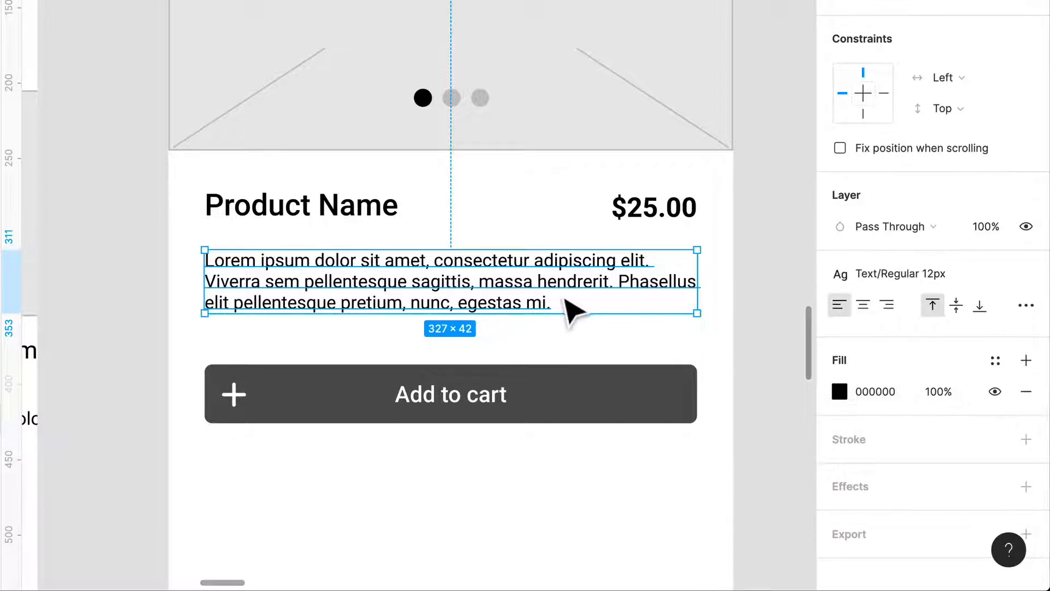
left_click(919, 274)
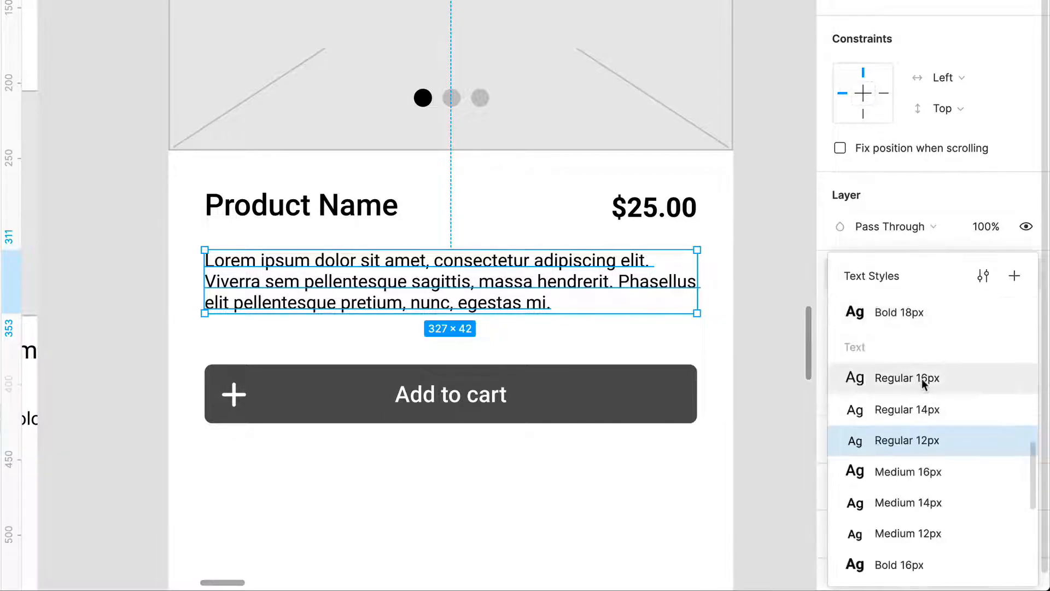
left_click(921, 375)
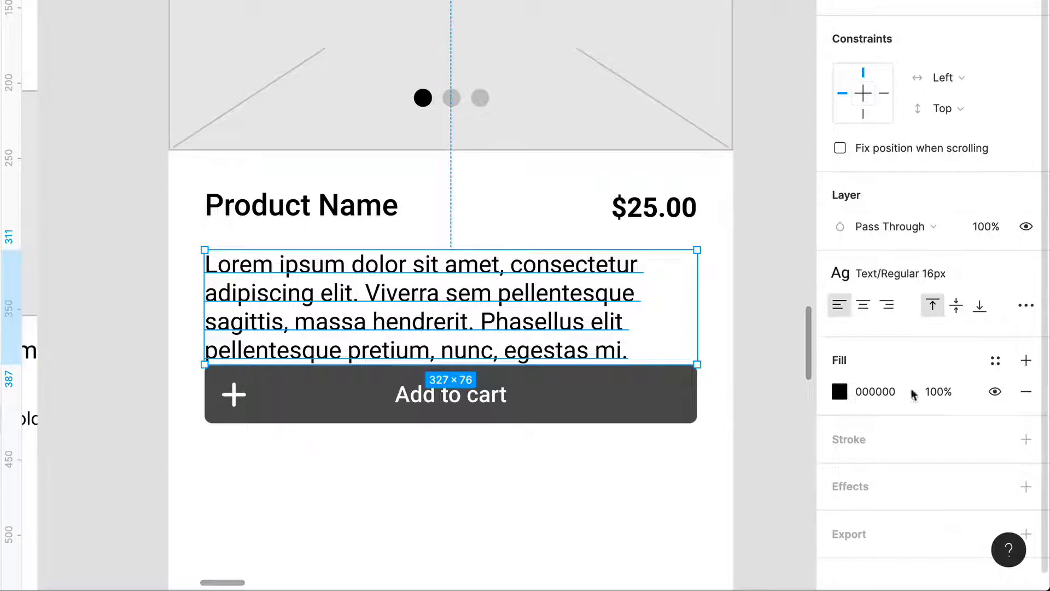
Apply the Text/Regular 14px style to the product description and deselect it.
left_click(908, 273)
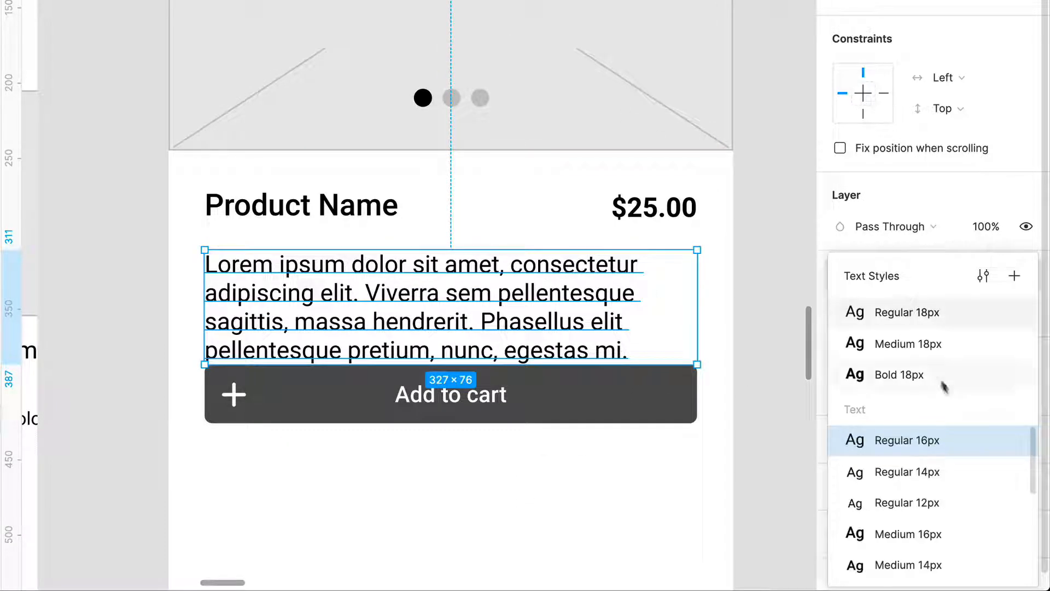
left_click(945, 477)
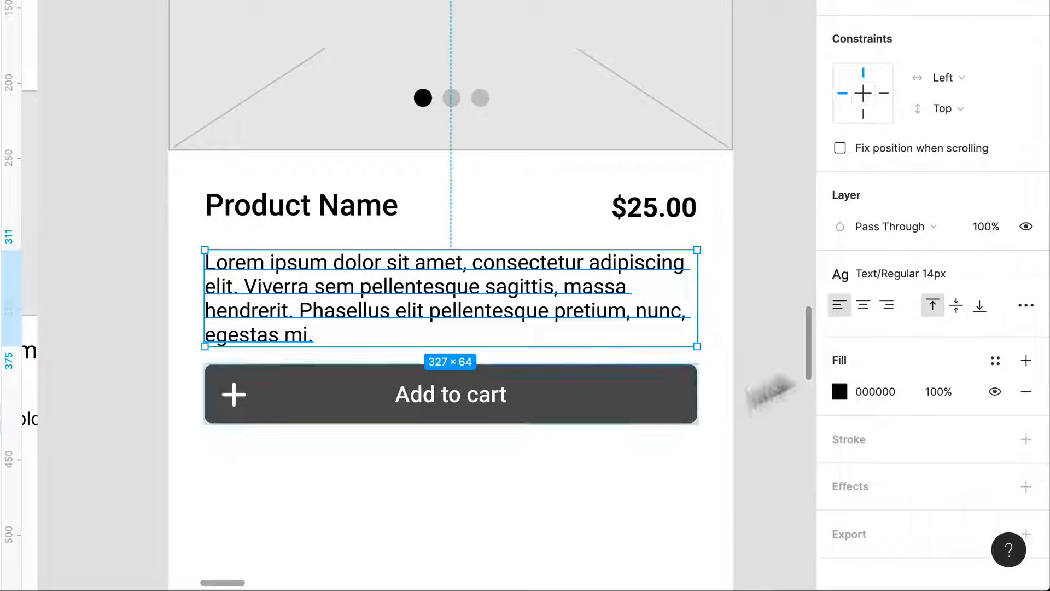
left_click(492, 511)
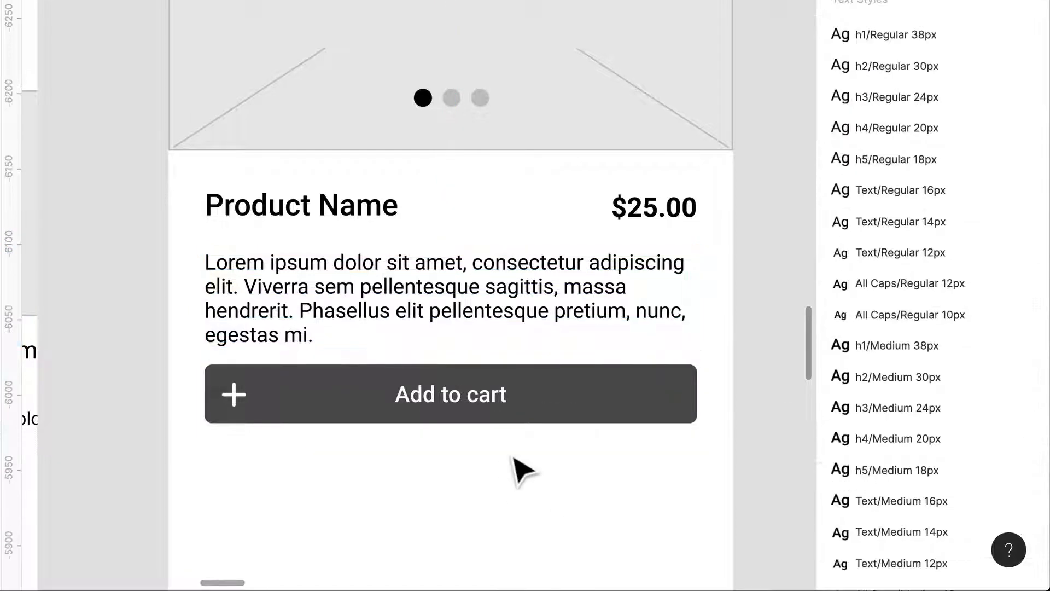
Move the Add to cart button down to Y 400 and nudge the description up to Y 306.
left_click_drag(531, 409, 538, 429)
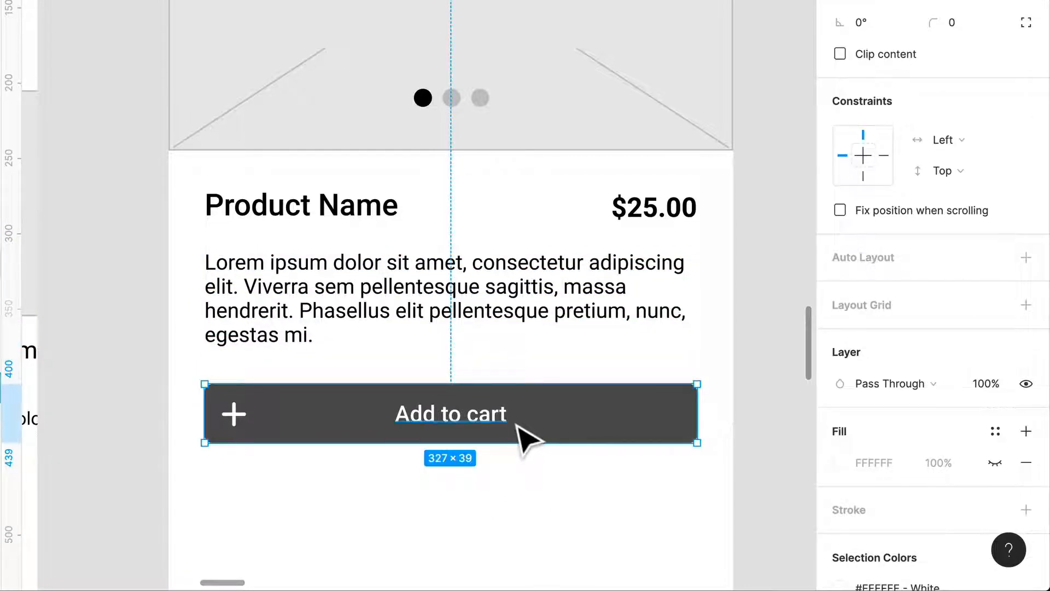
scroll(516, 425, "down", 5)
scroll(542, 432, "right", 1)
left_click(531, 357)
key("Up")
key("Up")
key("Up")
key("Up")
key("Up")
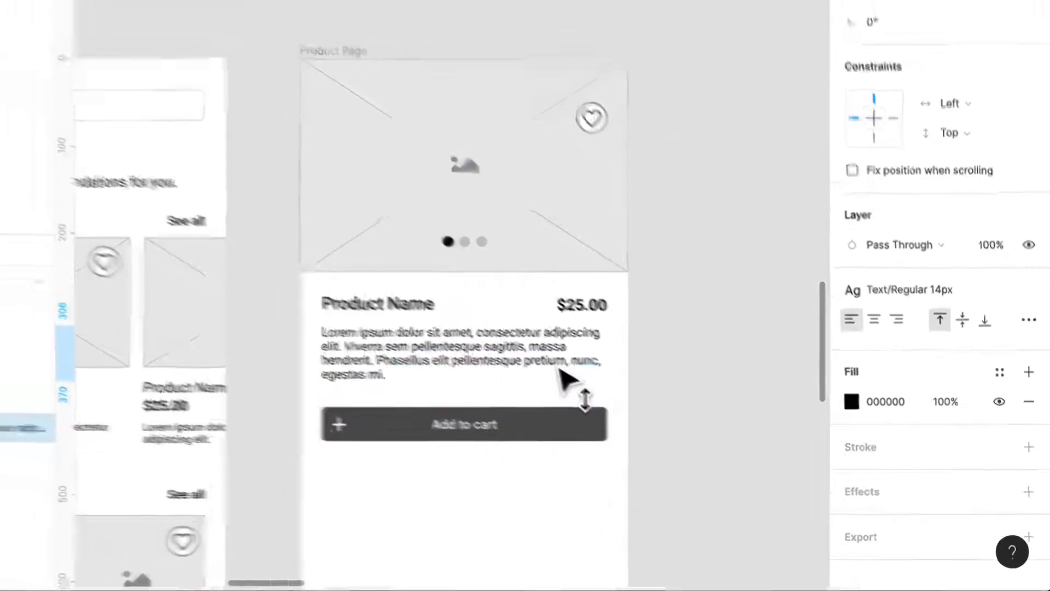
Nudge the Add to cart button up to Y 395, closer to the description, and deselect it.
left_click(686, 407)
left_click(573, 433)
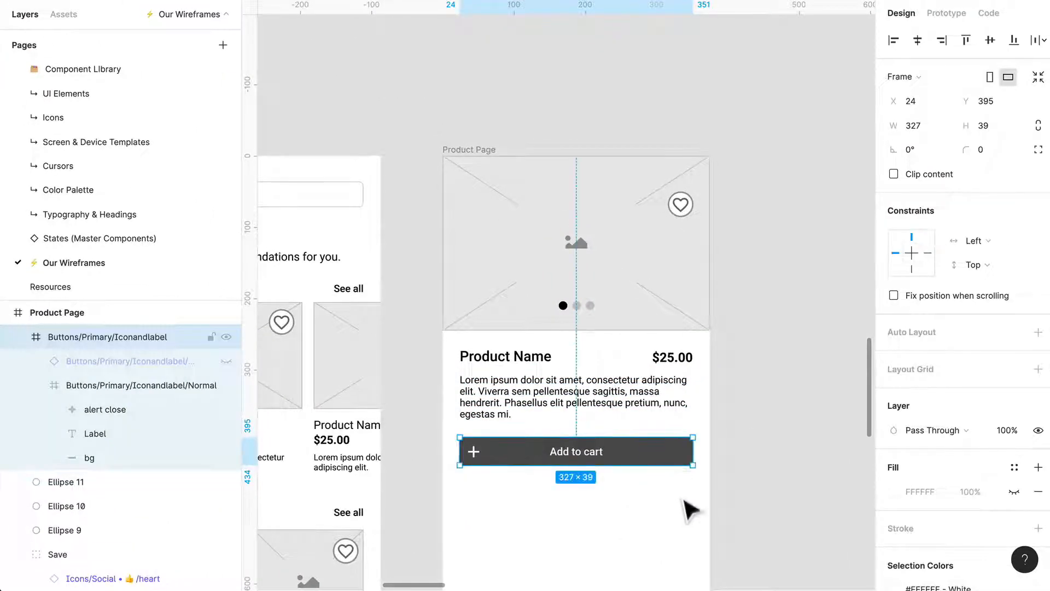
scroll(687, 512, "down", 3)
scroll(678, 494, "down", 2)
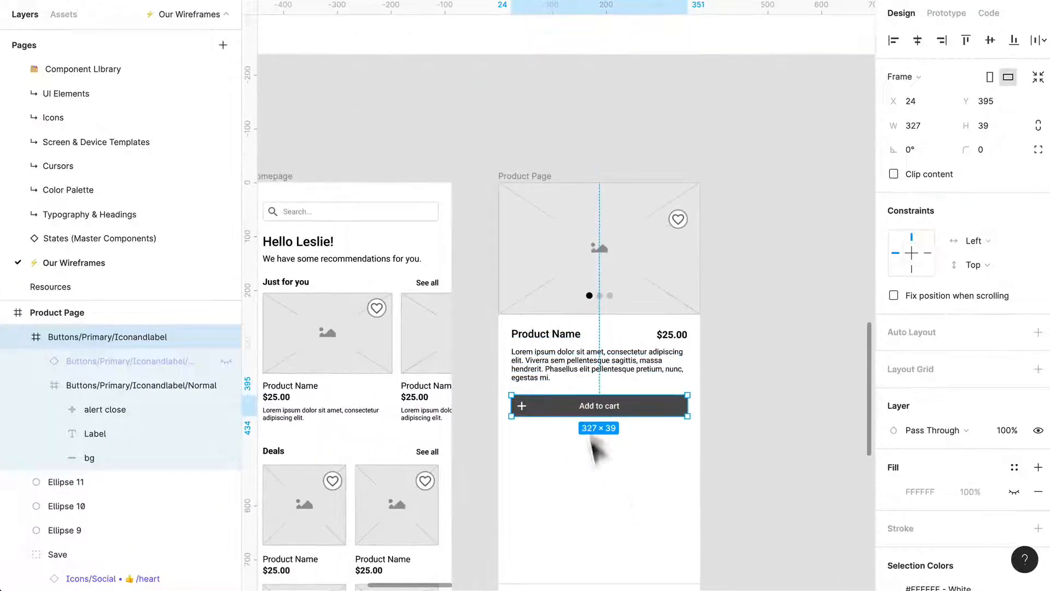
scroll(683, 520, "down", 3)
left_click(730, 406)
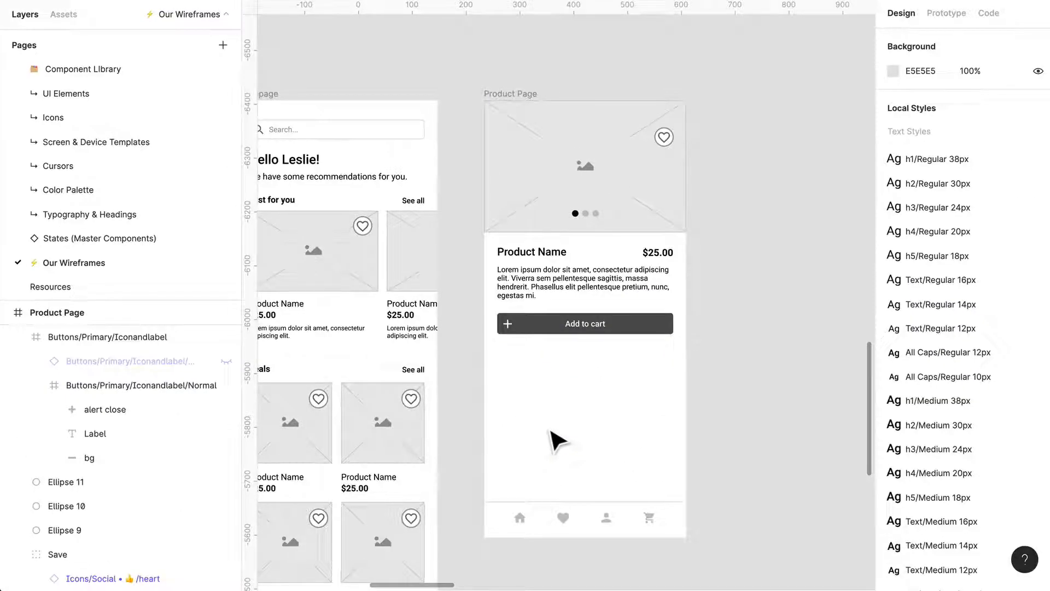
Lengthen the Product Page frame downward to make room for more content beneath the Add to cart button.
left_click(635, 342)
scroll(642, 471, "down", 5)
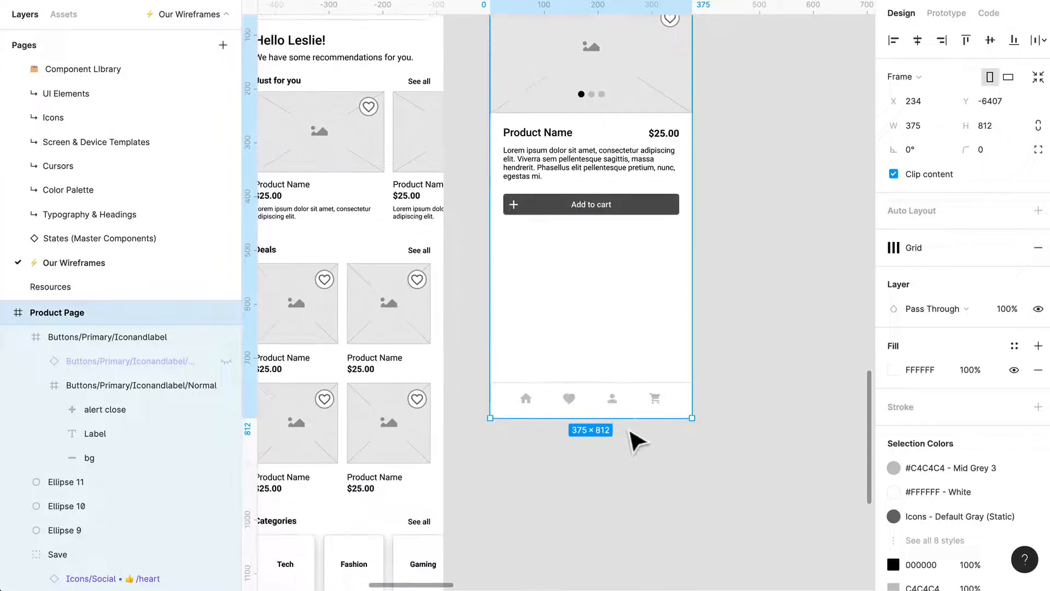
left_click_drag(633, 419, 633, 574)
key("Escape")
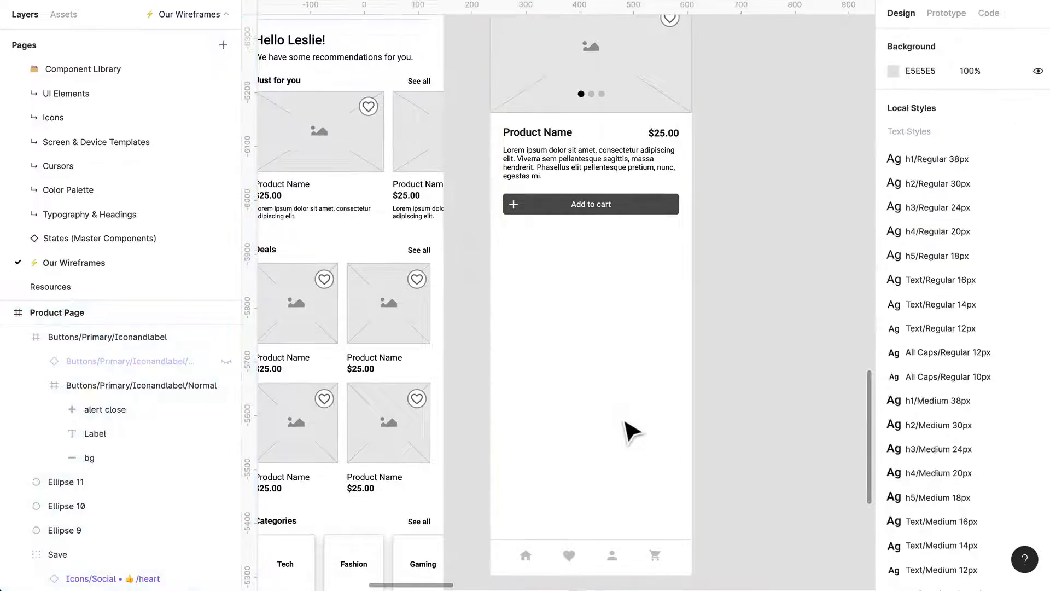
Copy the Product Name heading below the Add to cart button at X 24, Y 488 and change its text to "Reviews".
scroll(630, 429, "up", 3)
left_click_drag(563, 233, 553, 330)
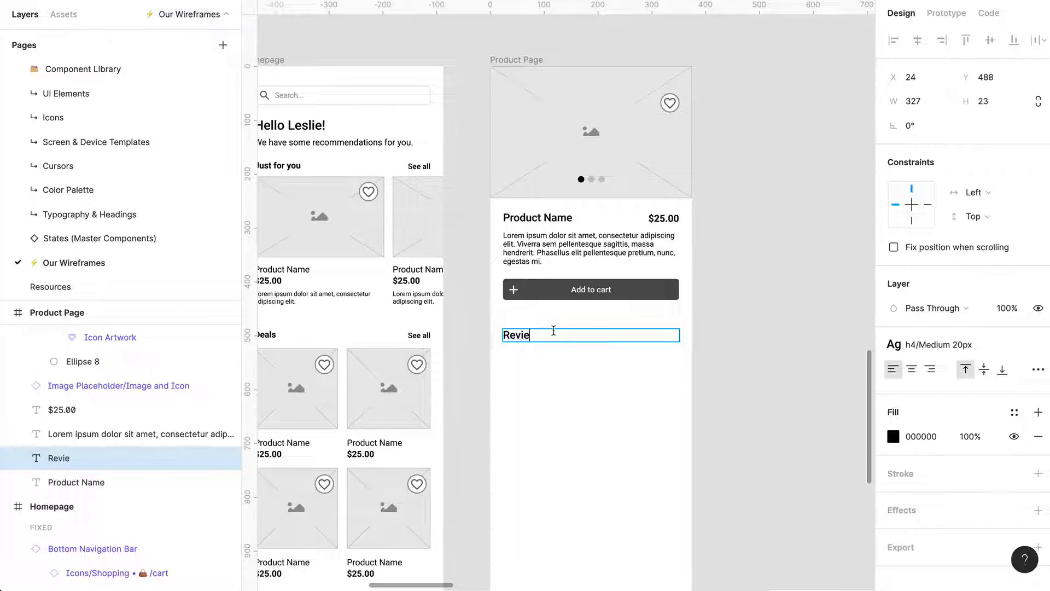
left_click(552, 414)
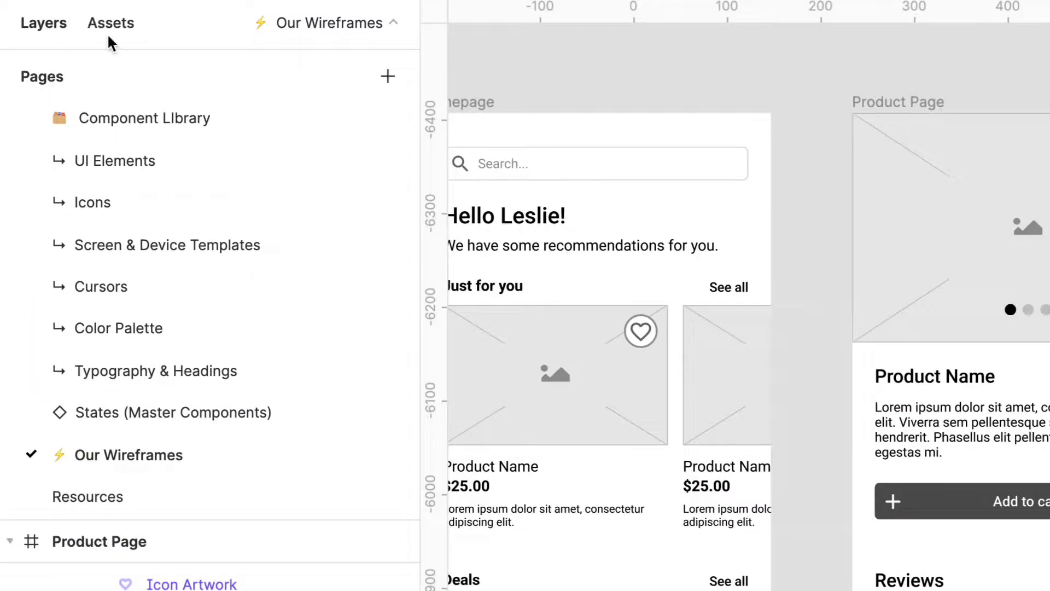
Search the component assets for "star".
left_click(108, 35)
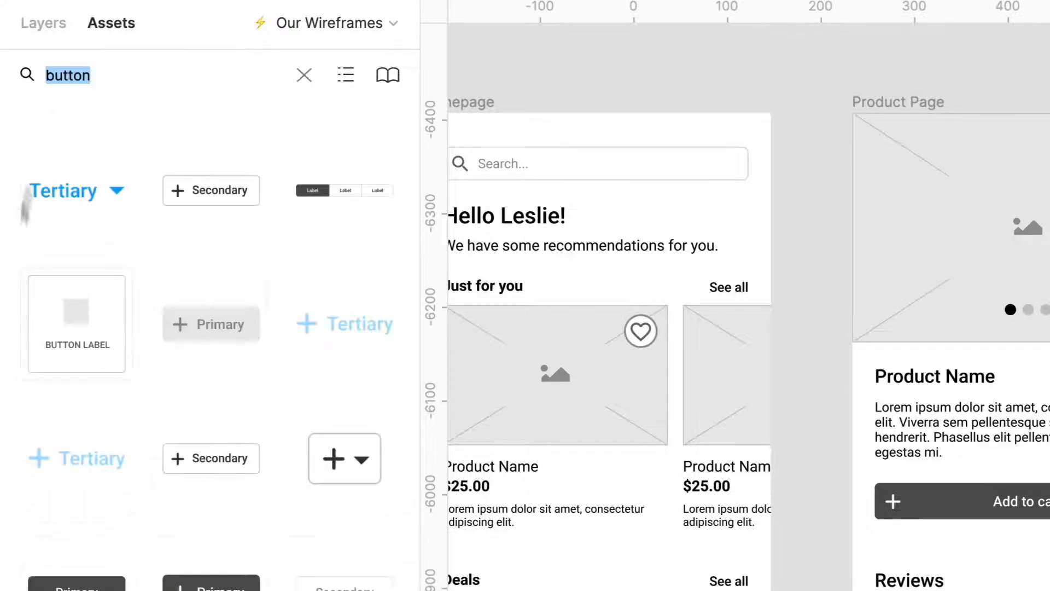
type("star")
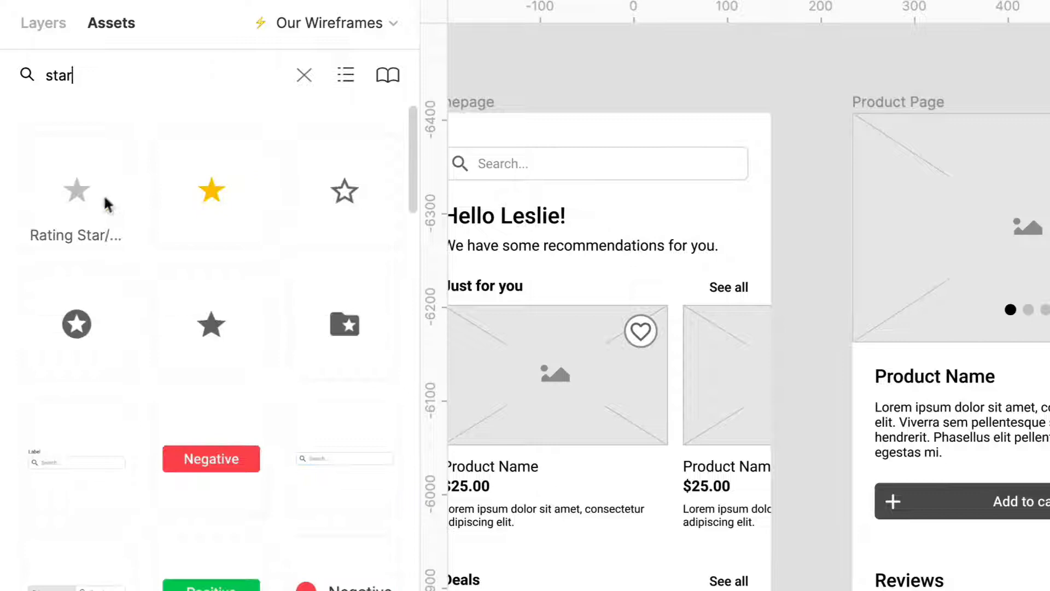
left_click_drag(79, 202, 880, 590)
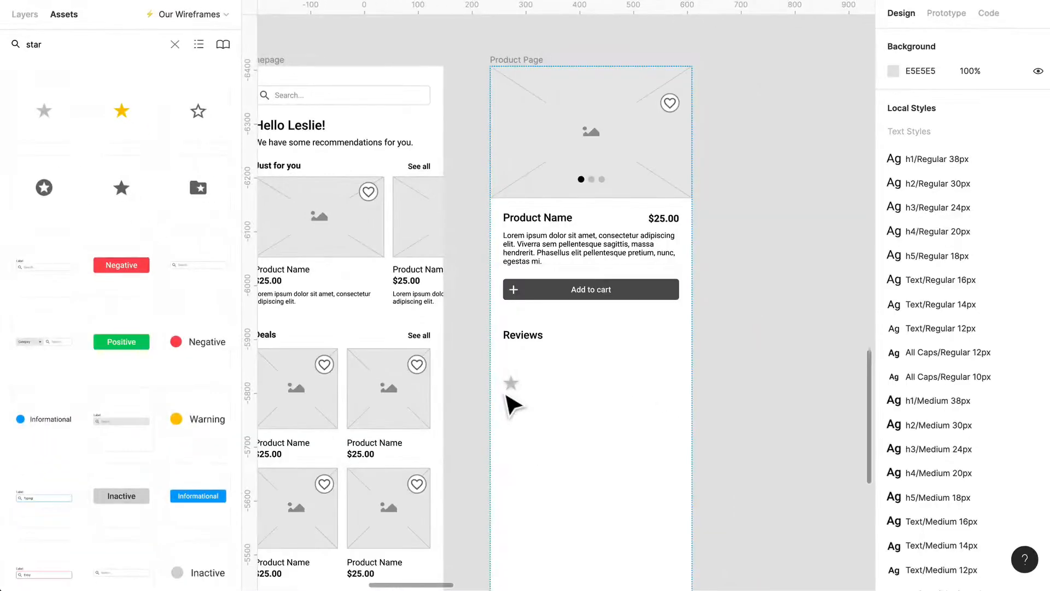
left_click_drag(506, 396, 139, 174)
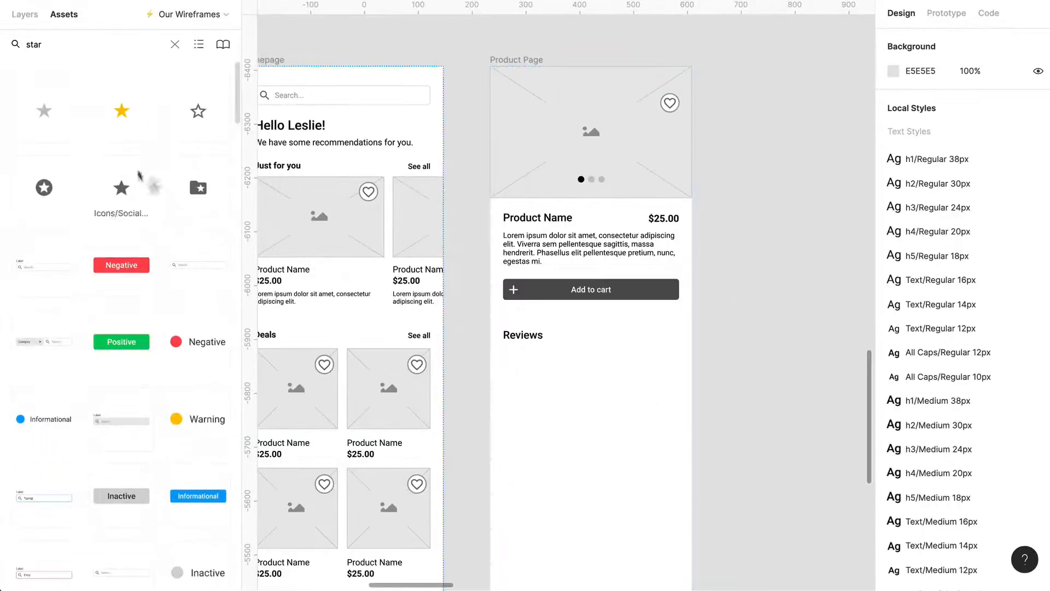
left_click_drag(82, 143, 83, 144)
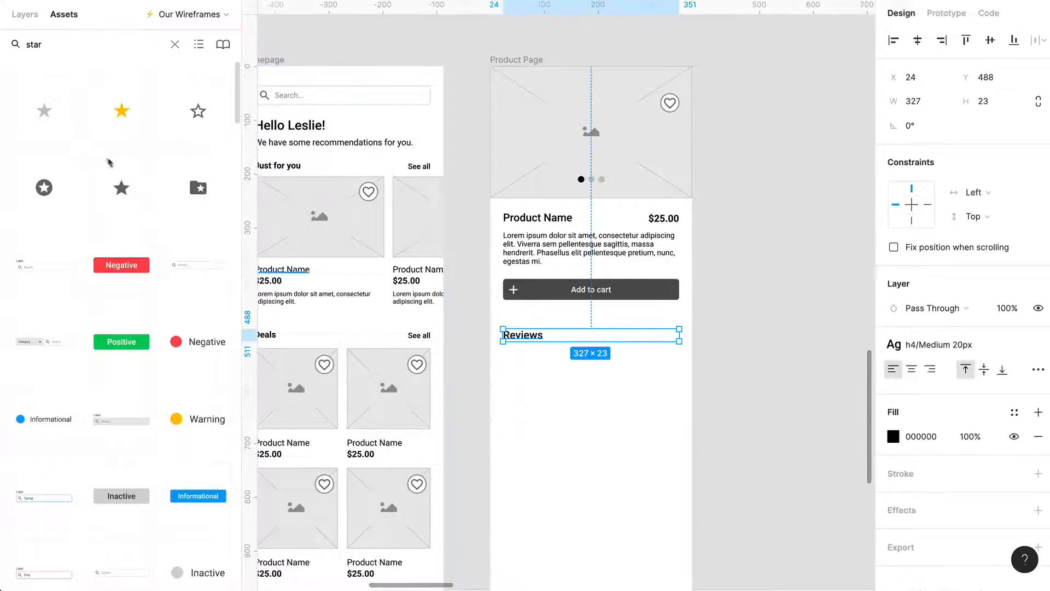
Place the dark filled star icon beneath the Reviews heading, detach it from its component and move it to X 62, Y 552.
left_click_drag(123, 199, 543, 383)
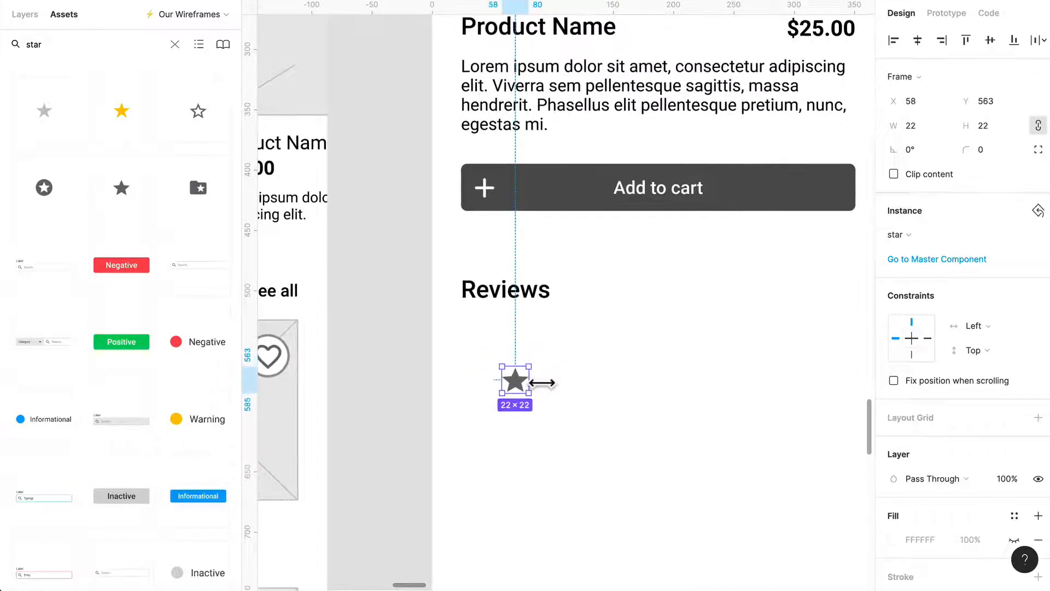
key("alt+super+b")
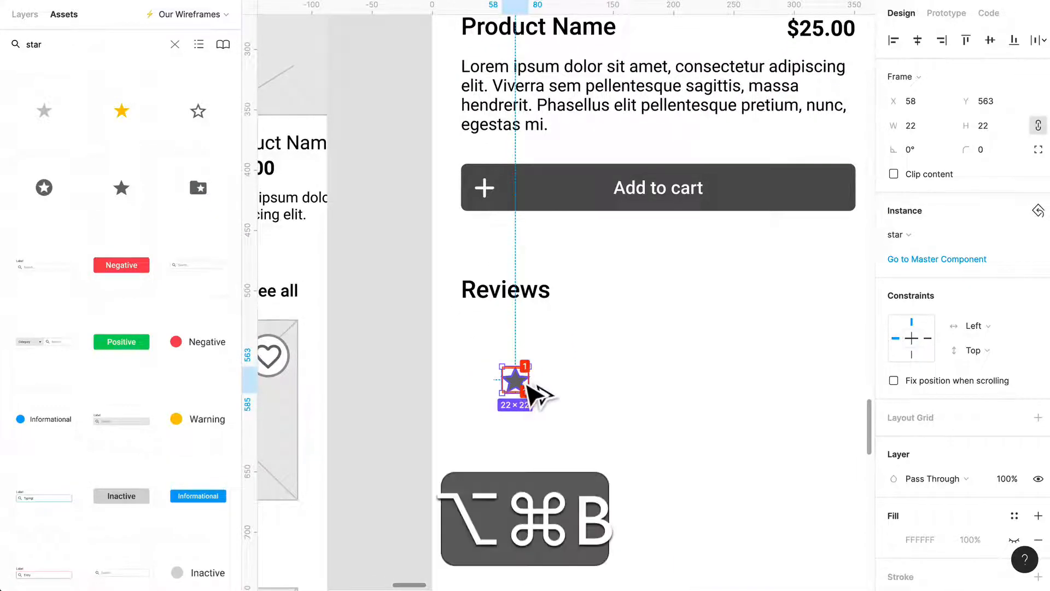
left_click(563, 398)
left_click(519, 382)
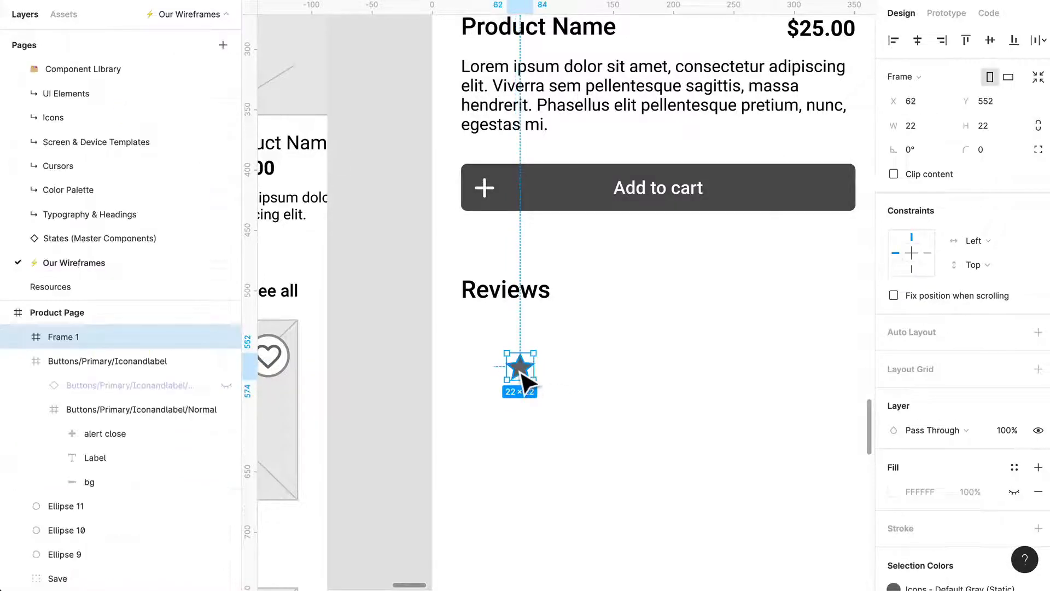
Ungroup the star's frame and delete its Focused Highlight, Hover Overlay and Pressed Overlay layers.
key("super+shift+g")
left_click(91, 338)
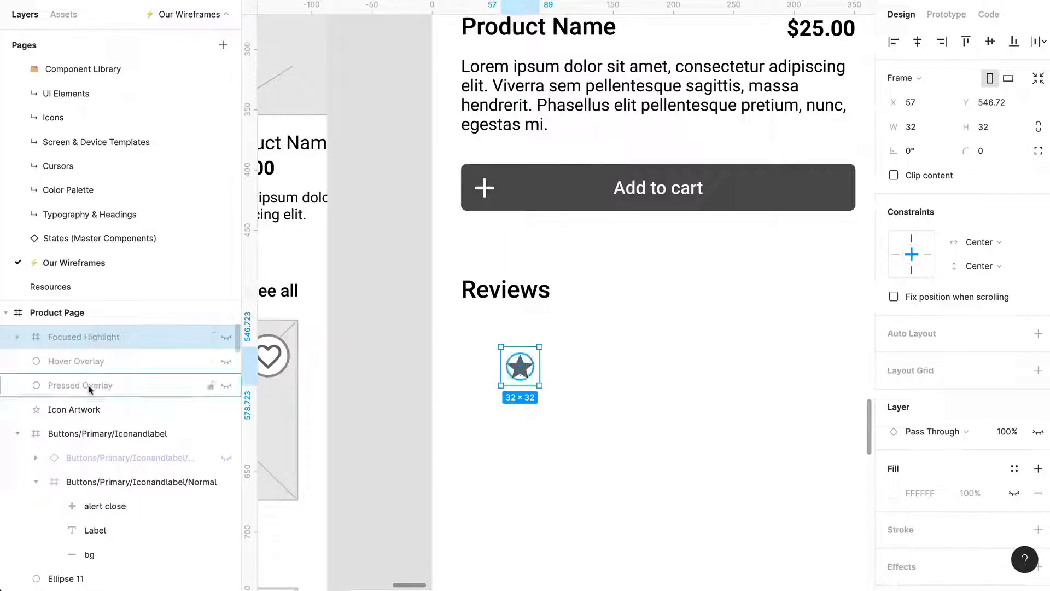
left_click(90, 385, "shift")
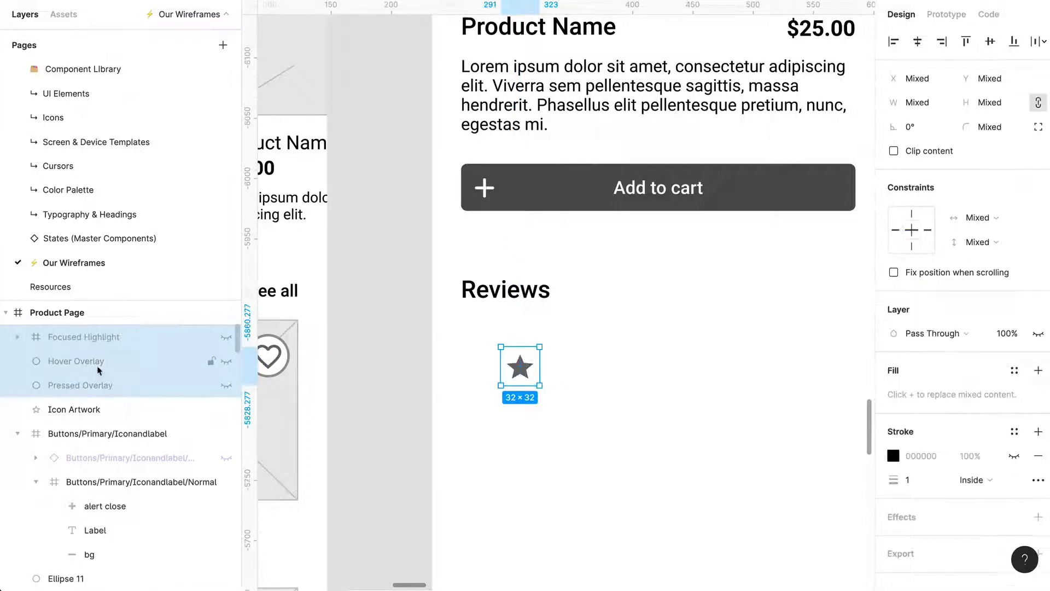
right_click(95, 386)
left_click(50, 362)
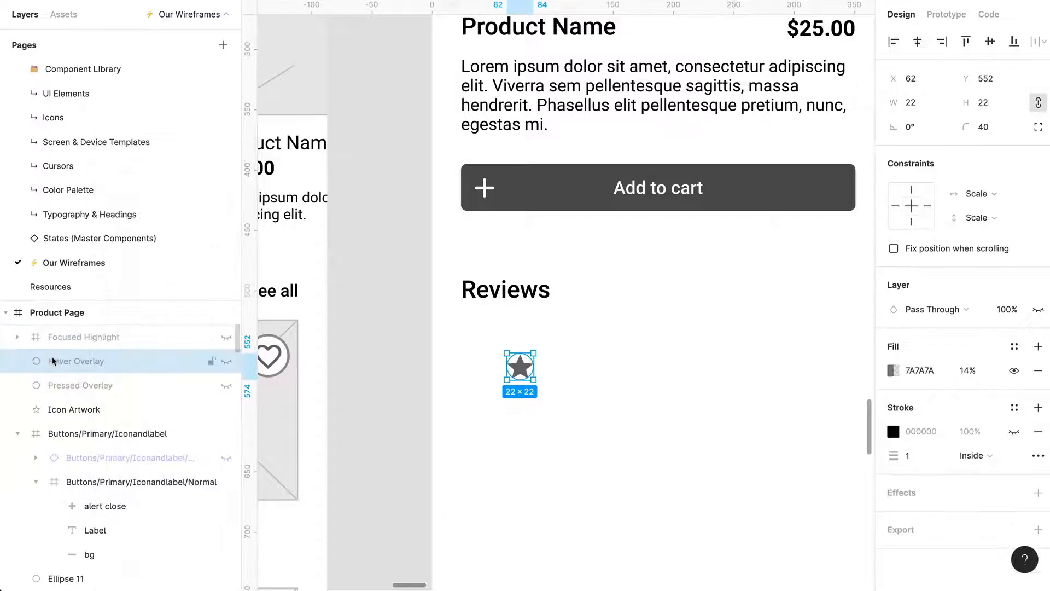
left_click(94, 338)
left_click(80, 385, "shift")
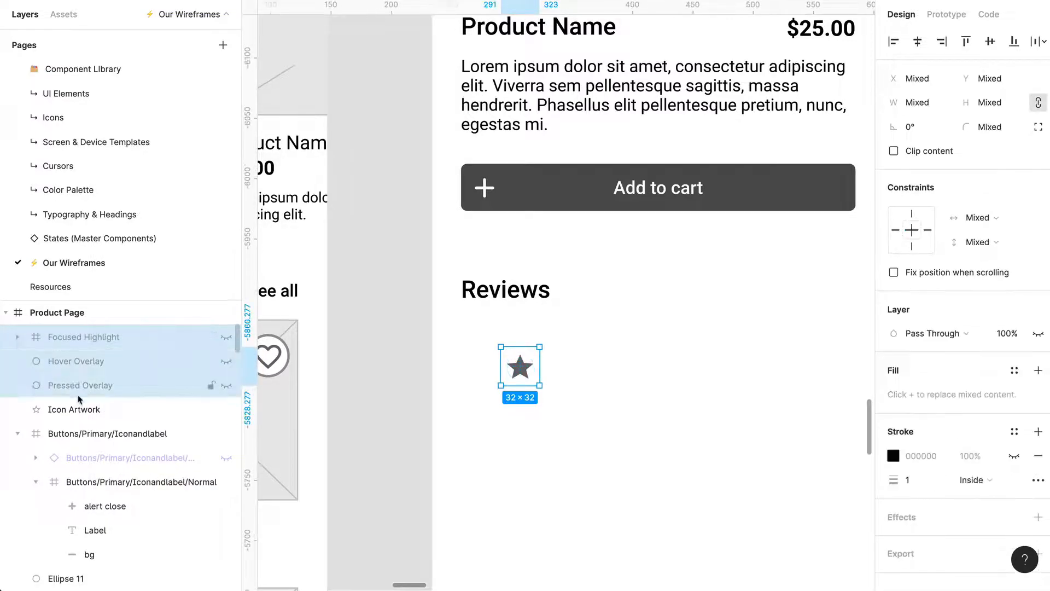
key("Delete")
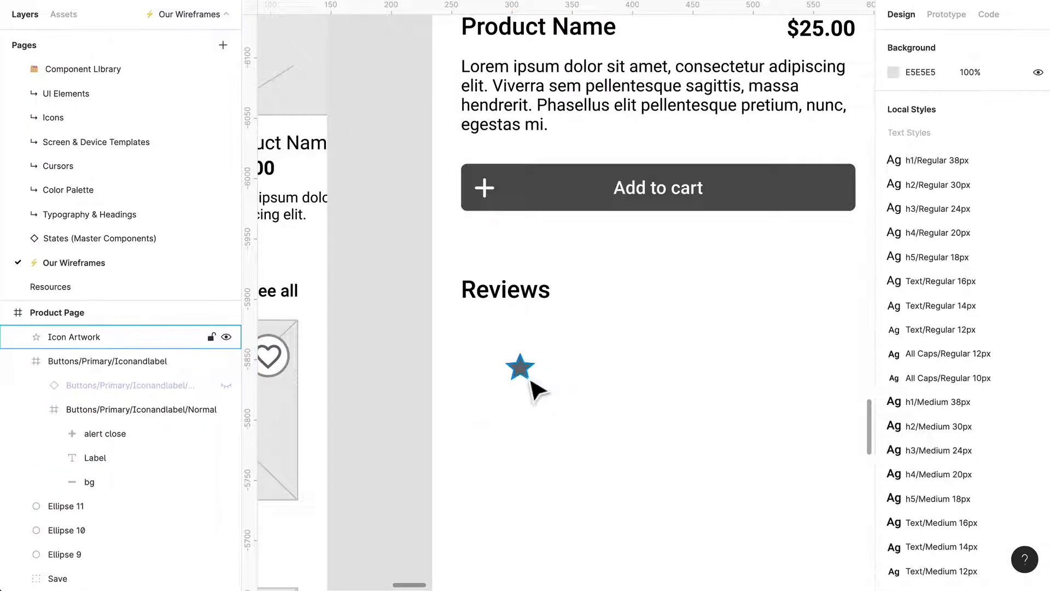
Align the star under the start of the Reviews heading at Y 545 and duplicate it into a row of five spaced 4 px apart.
left_click_drag(528, 377, 504, 370)
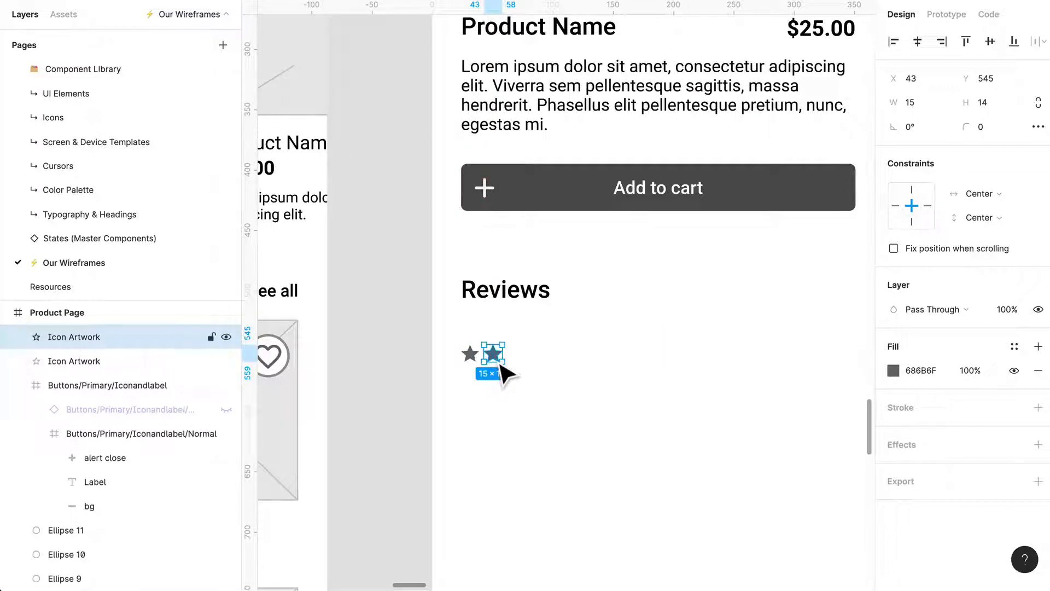
key("ctrl+d")
key("ctrl+d")
key("ctrl+d")
Group the five stars under the Reviews heading and rename the group "Review".
left_click_drag(588, 391, 463, 349)
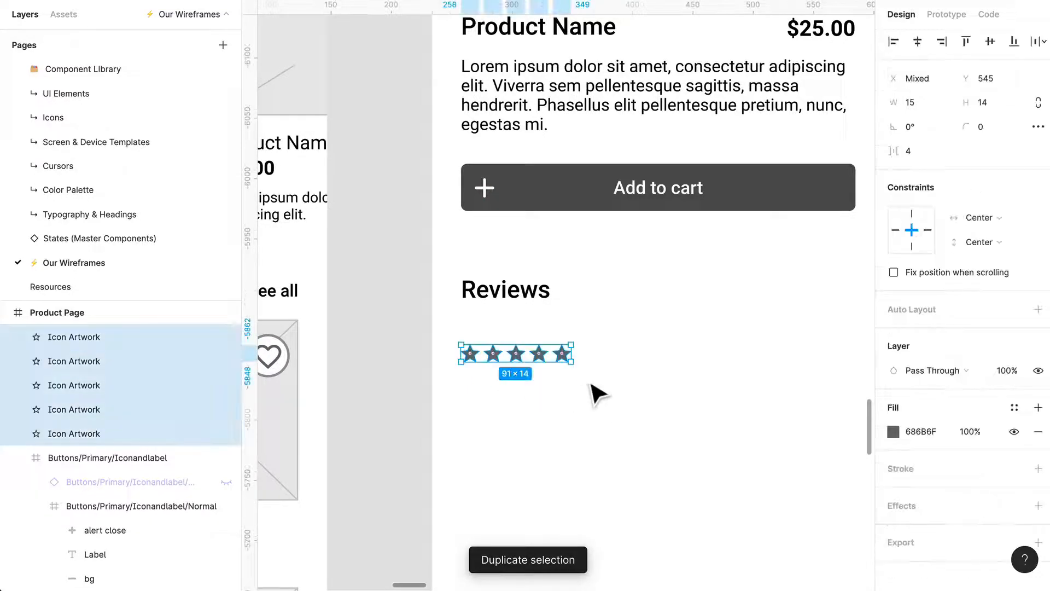
left_click(595, 383)
left_click_drag(605, 378, 464, 351)
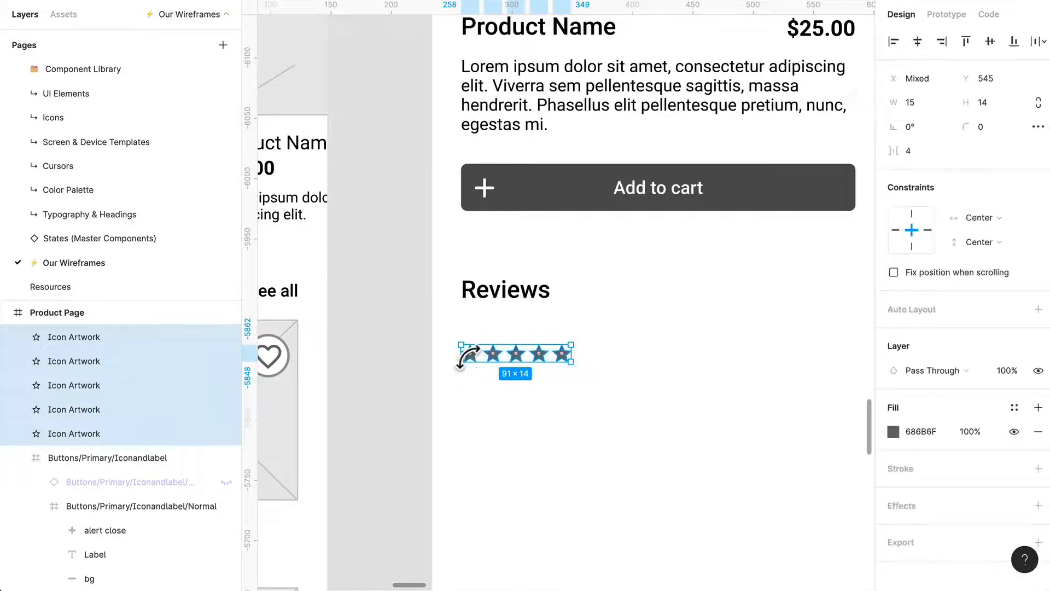
key("ctrl+g")
key("ctrl+r")
type("ew")
key("Return")
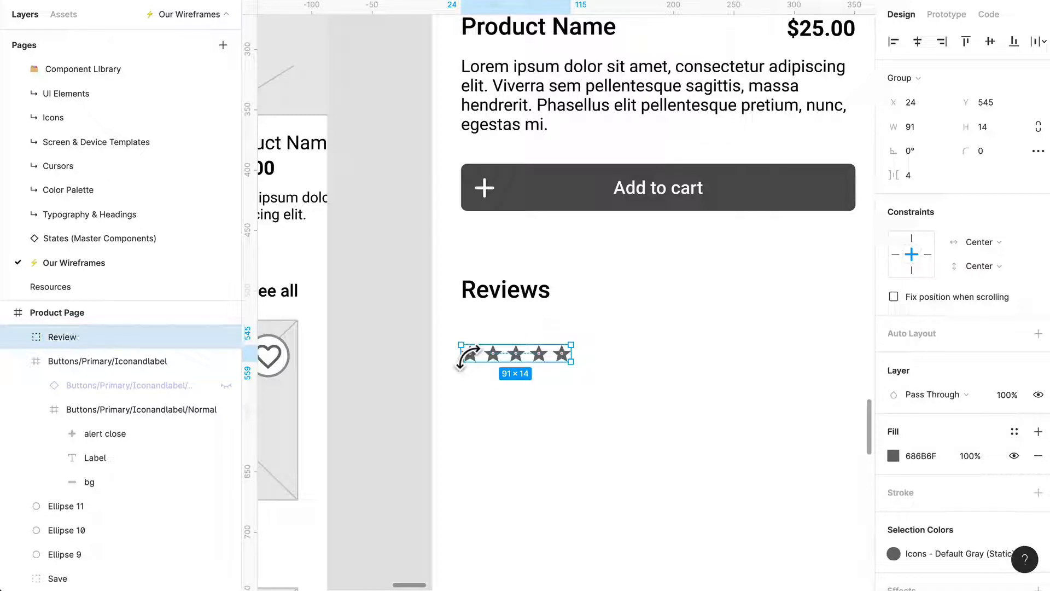
Move the Review star group farther down beneath the Reviews heading, keeping it aligned at X 24.
left_click_drag(555, 358, 557, 387)
left_click(610, 337)
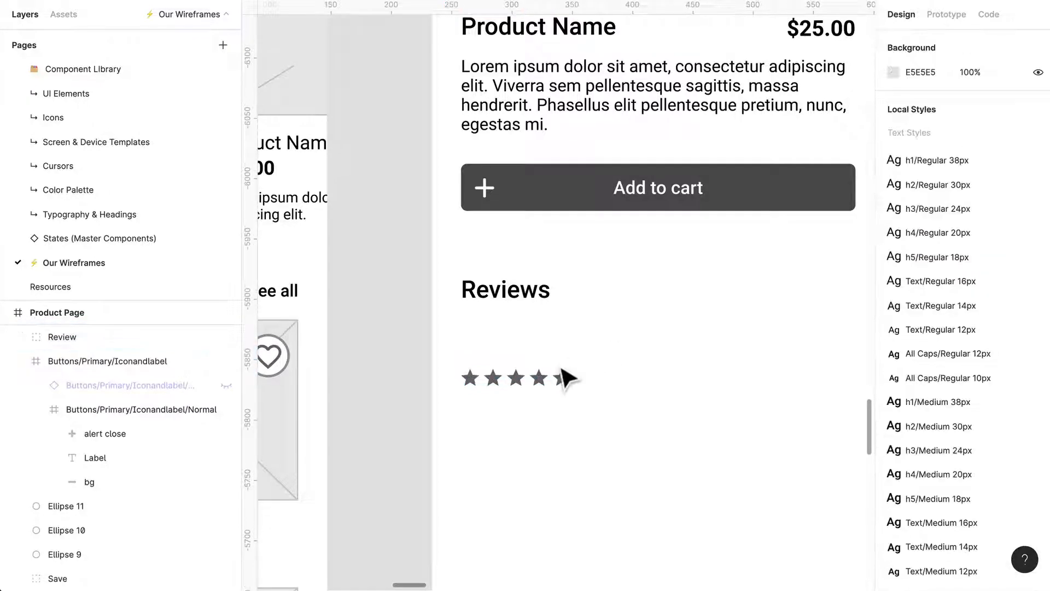
left_click(564, 391)
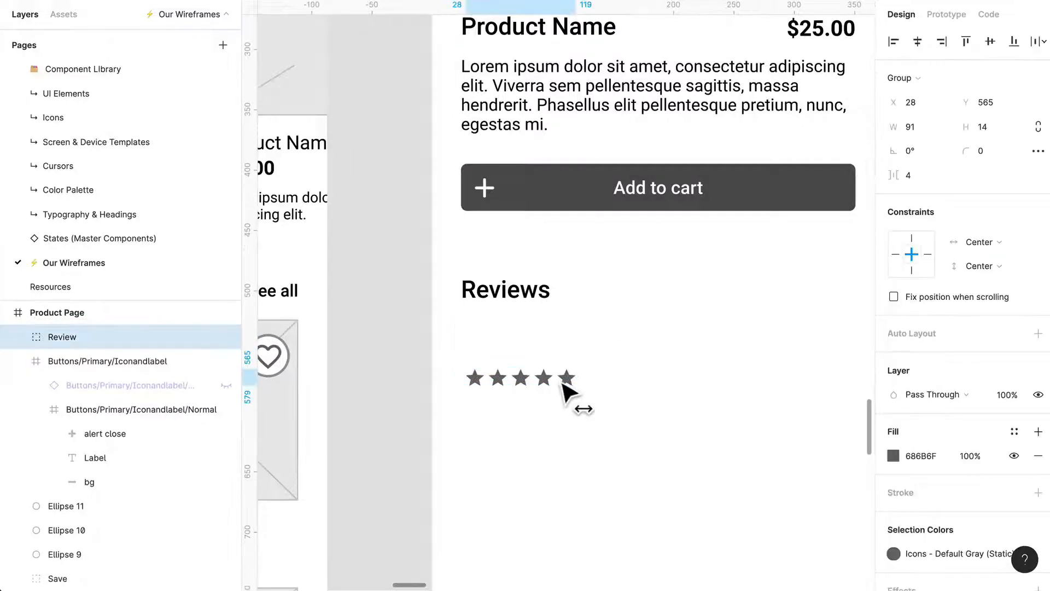
left_click(607, 340)
left_click_drag(569, 387, 563, 403)
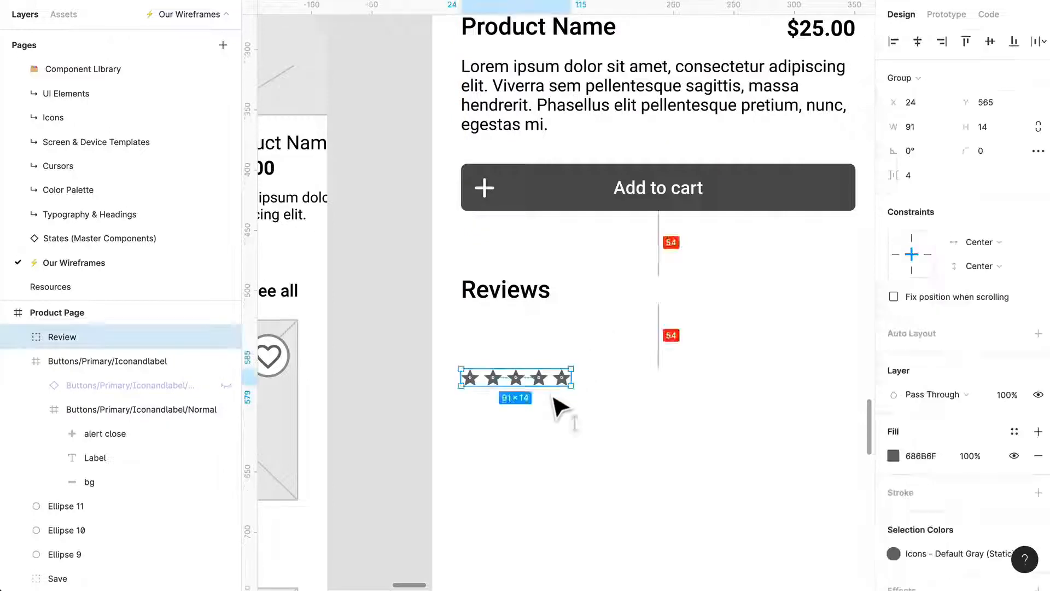
left_click(575, 345)
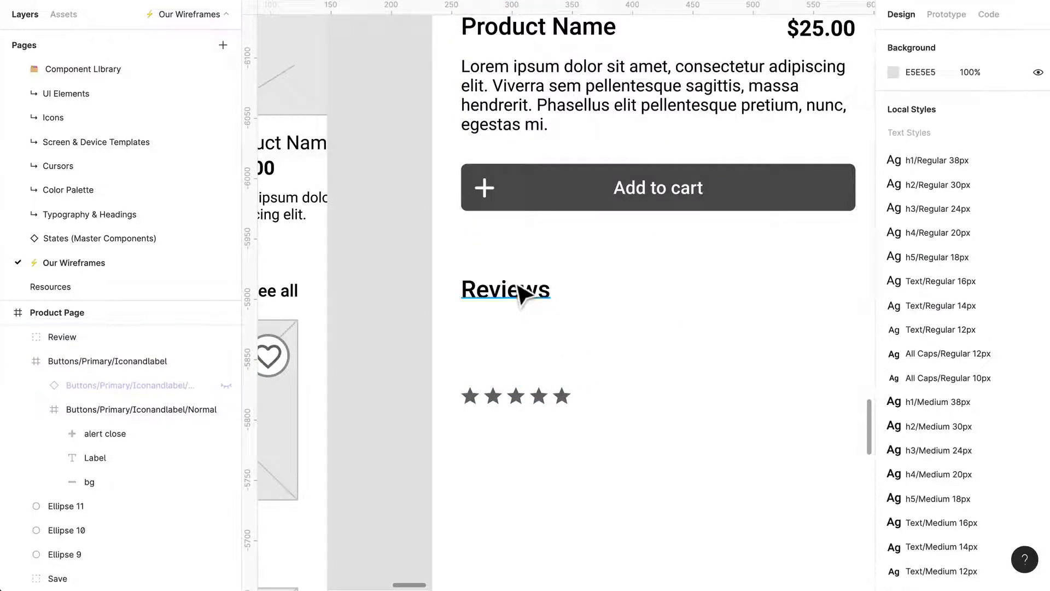
Duplicate the Reviews heading to Y 547 just above the stars and replace its text with the reviewer's full name.
left_click_drag(519, 294, 525, 381)
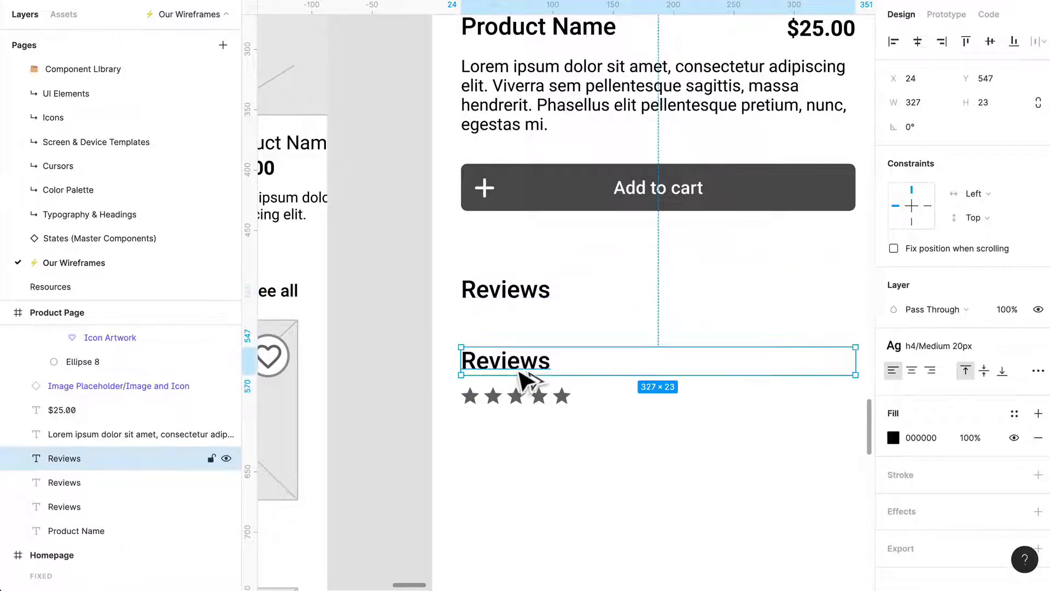
scroll(523, 378, "down", 1)
double_click(515, 362)
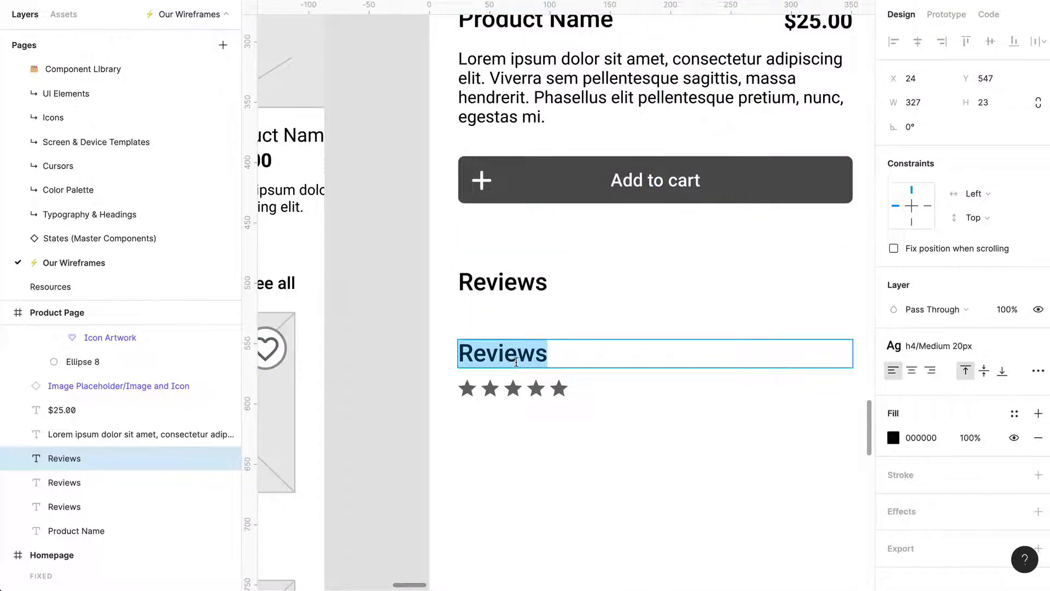
type("Jane Cooper")
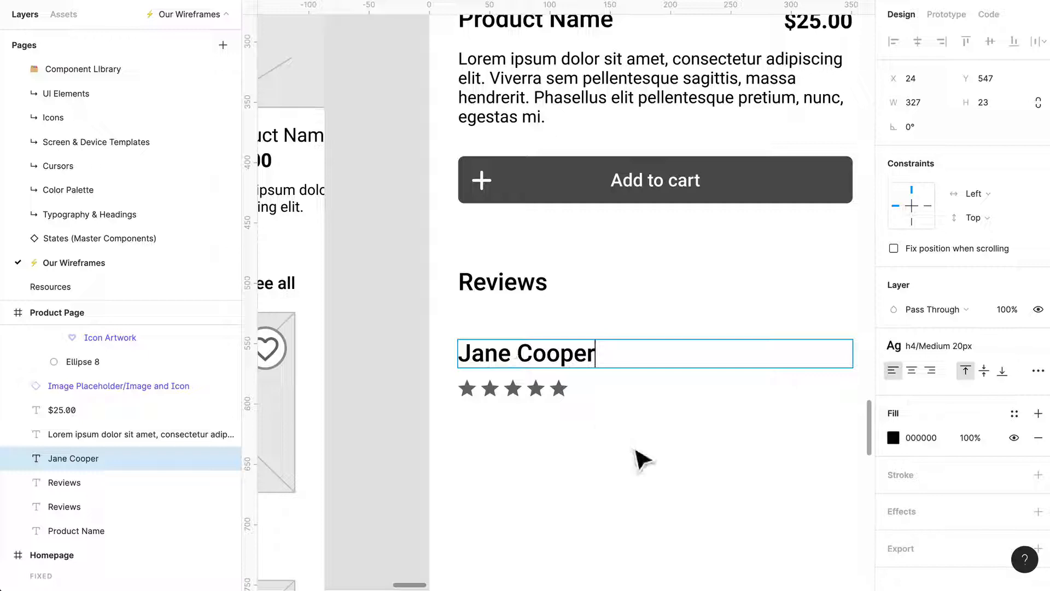
left_click(634, 450)
Move the reviewer name and stars down together so the name sits at Y 629.
scroll(634, 449, "right", 2)
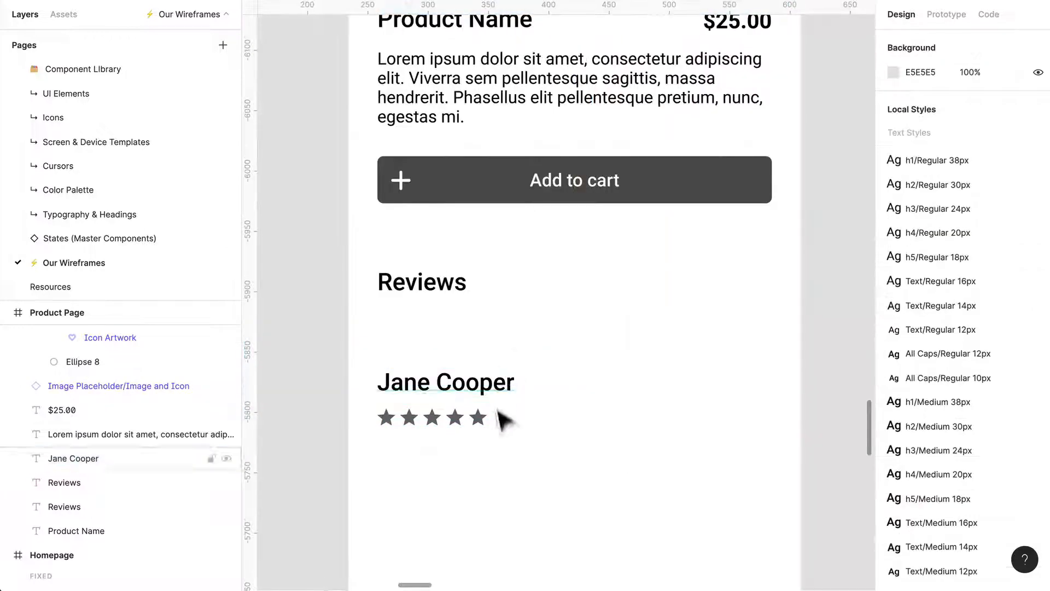
left_click_drag(511, 450, 421, 361)
left_click_drag(490, 373, 493, 465)
left_click(506, 366)
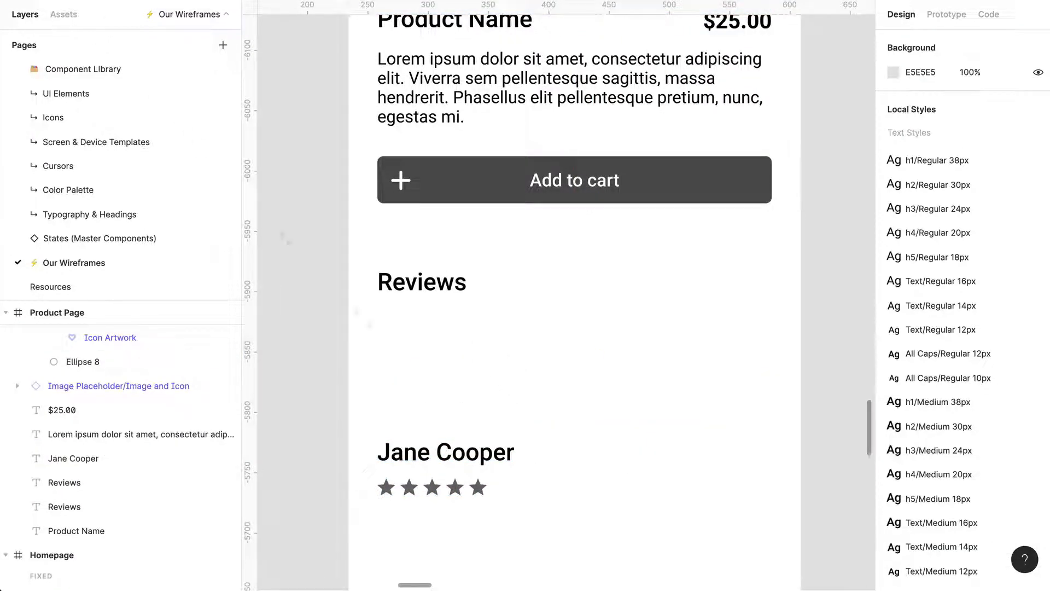
left_click(495, 465)
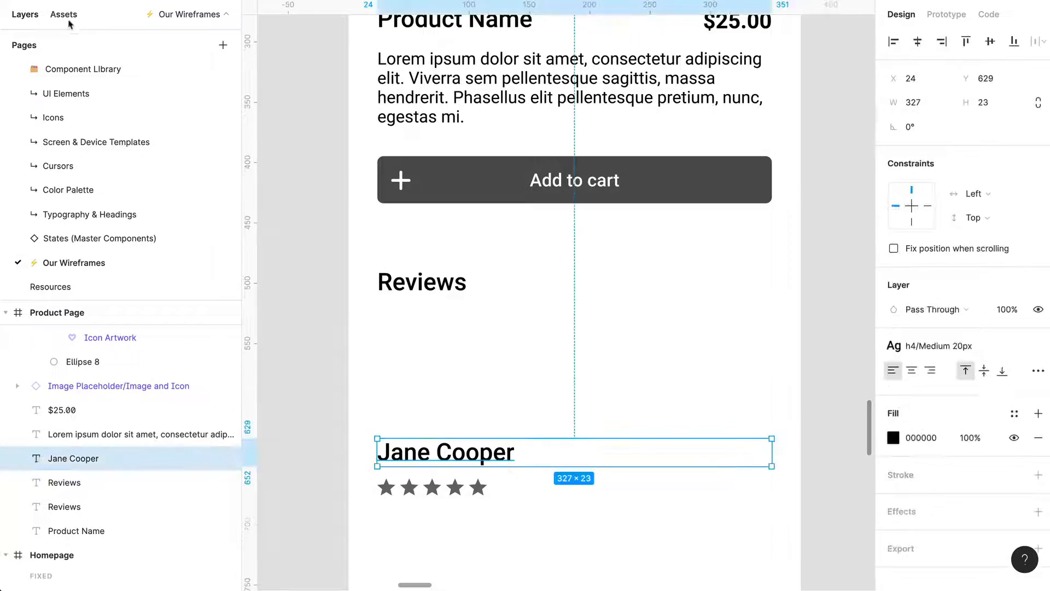
Search the component assets for "avat" and place the avatar with the user icon beneath the Reviews heading, aligned with its start.
left_click(68, 19)
left_click(175, 44)
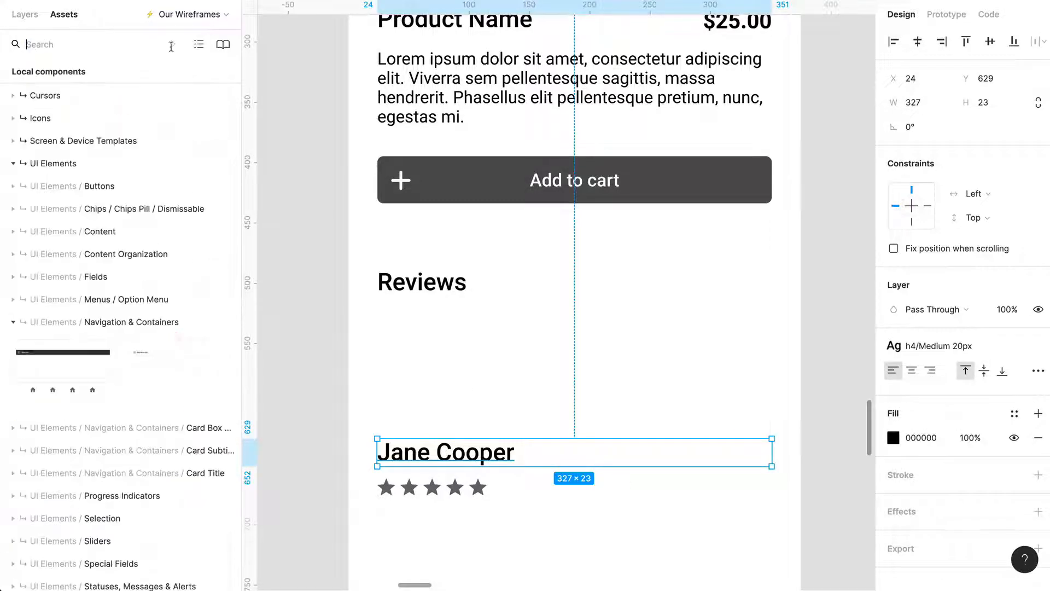
type("avat")
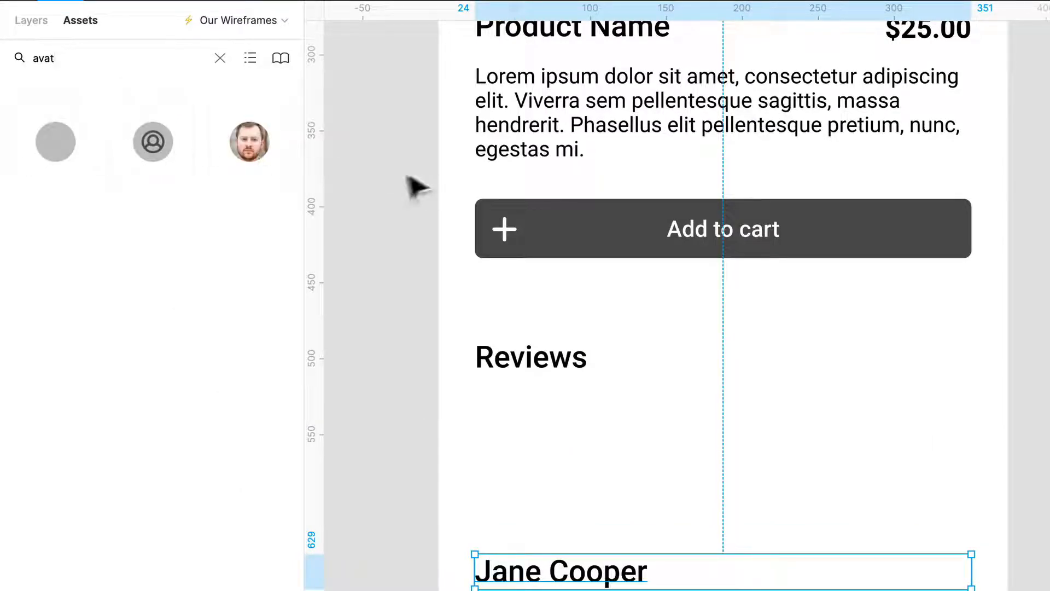
left_click_drag(153, 142, 537, 509)
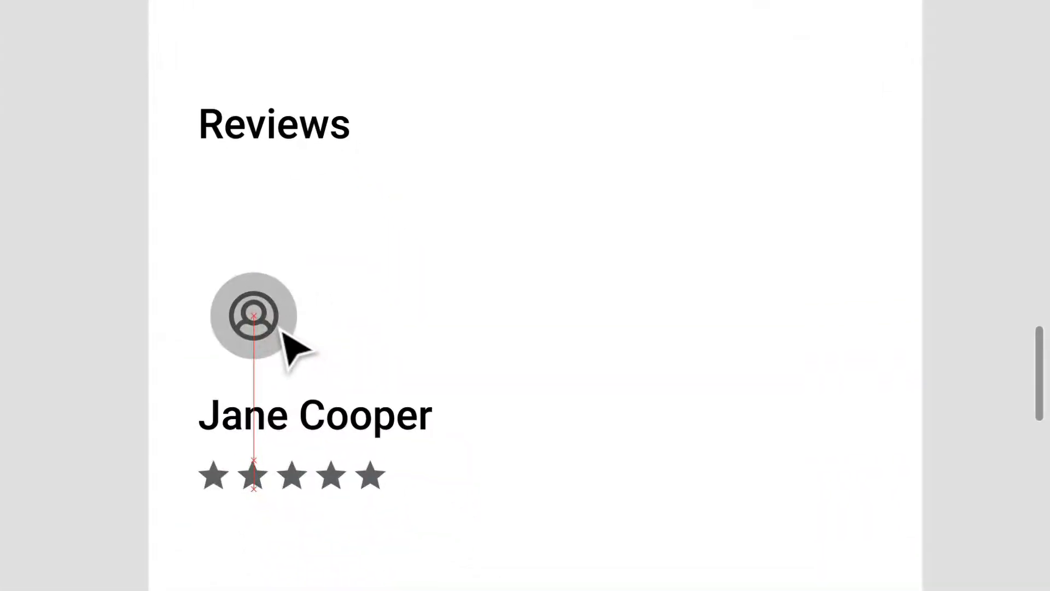
left_click_drag(280, 329, 267, 326)
Place the reviewer name beside the avatar, narrow its text box to 160 px and move the star row directly beneath it.
left_click_drag(308, 424, 433, 329)
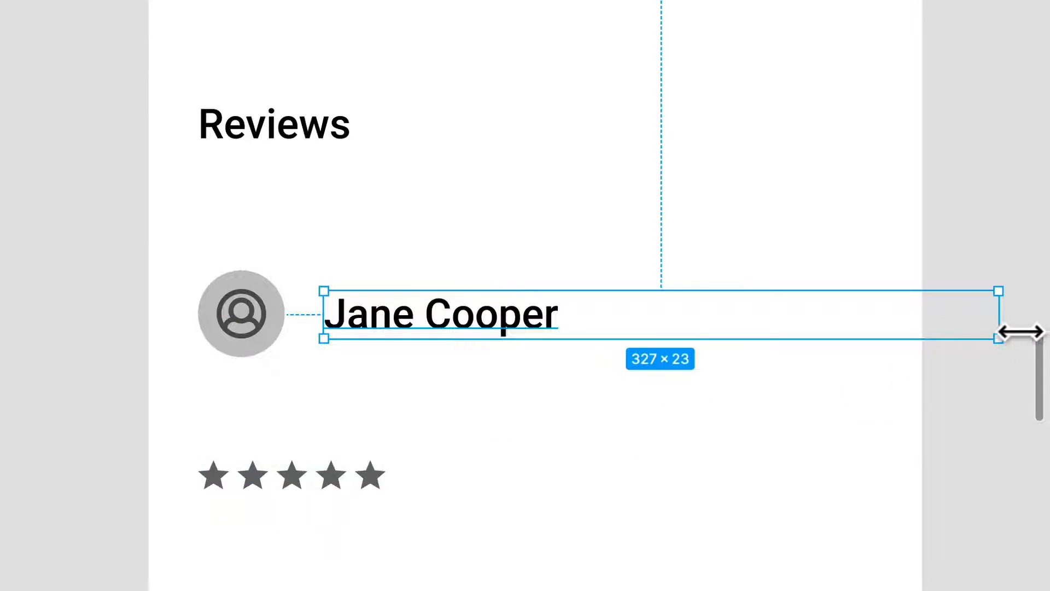
left_click_drag(1021, 332, 677, 314)
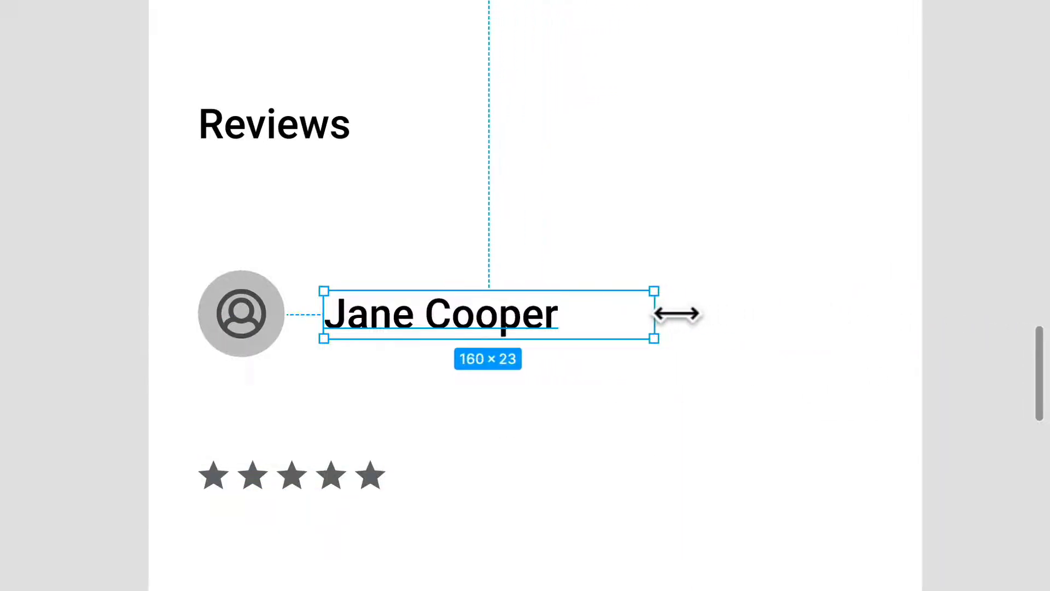
left_click_drag(354, 488, 478, 368)
Duplicate the reviewer name to its right on the same line and set the original name's text box to auto width.
left_click(494, 329, "shift")
left_click_drag(495, 330, 693, 319)
scroll(680, 414, "right", 1)
left_click(680, 414)
left_click(430, 299)
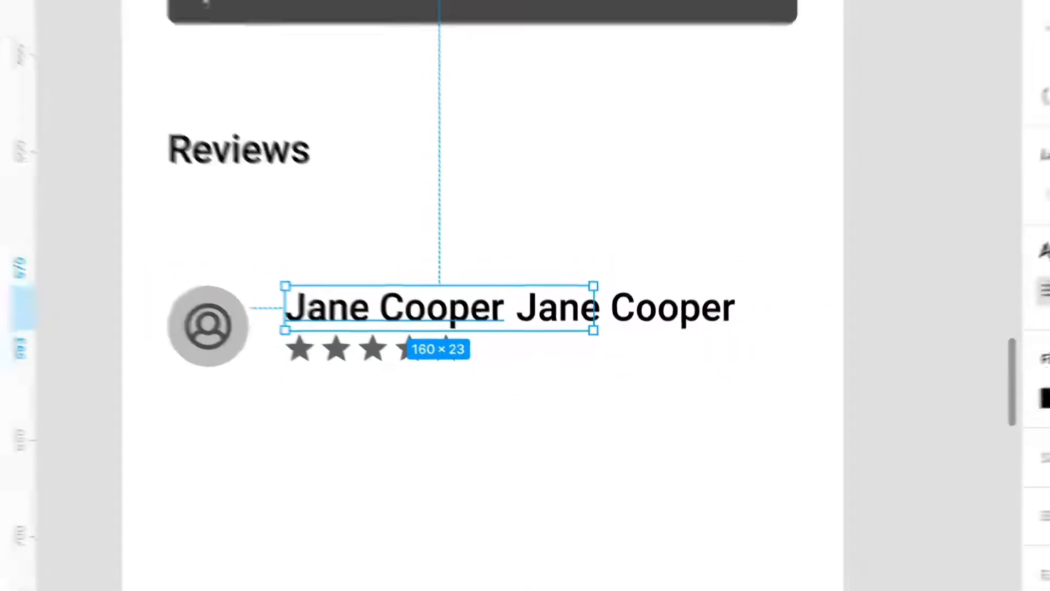
left_click(1039, 370)
left_click(821, 504)
left_click(570, 429)
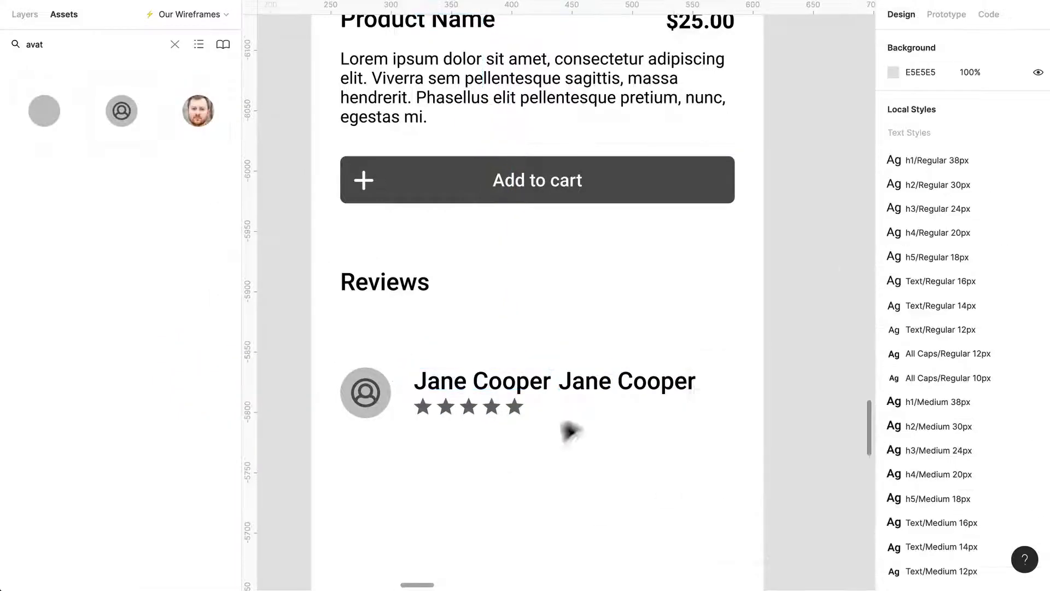
Move the duplicated name to X 222, Y 570 and set its text box to auto width.
left_click(647, 389)
left_click_drag(648, 393, 668, 394)
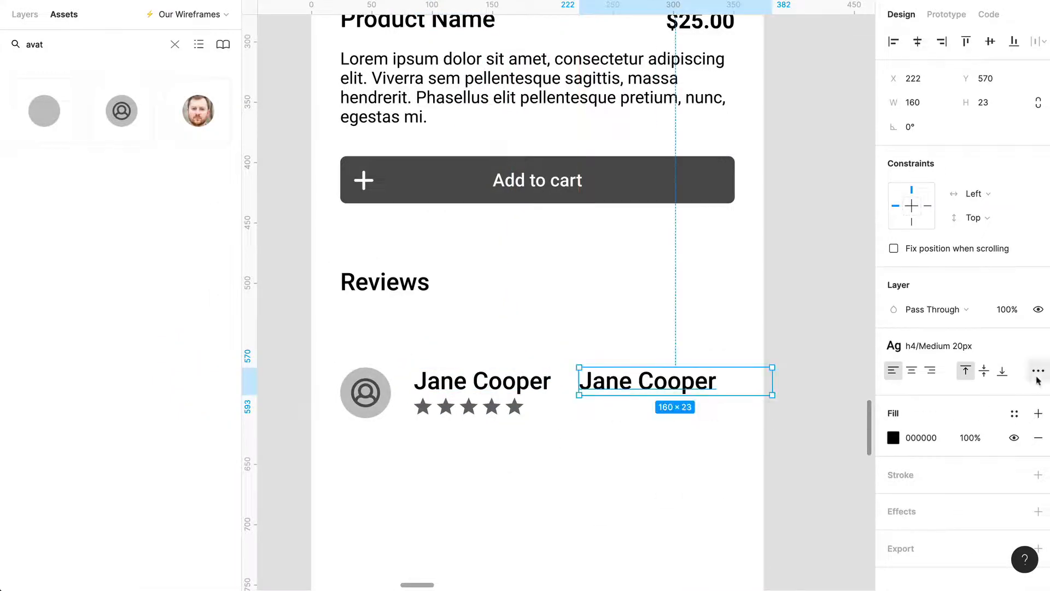
left_click(1038, 372)
left_click(820, 504)
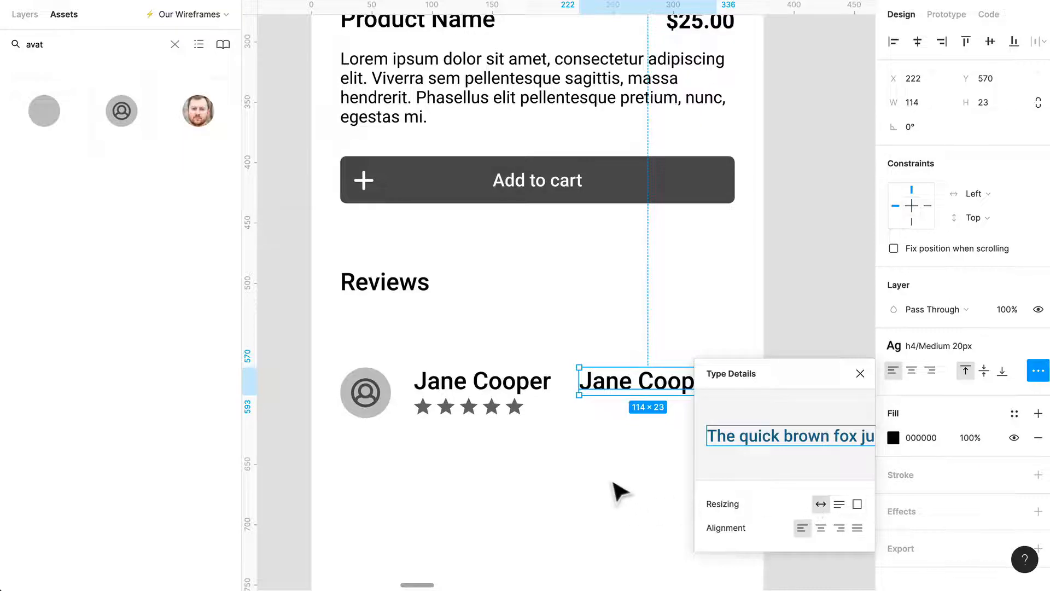
left_click(619, 492)
Right-align the duplicated name and apply the Text/Regular 12px style to it.
left_click(667, 391)
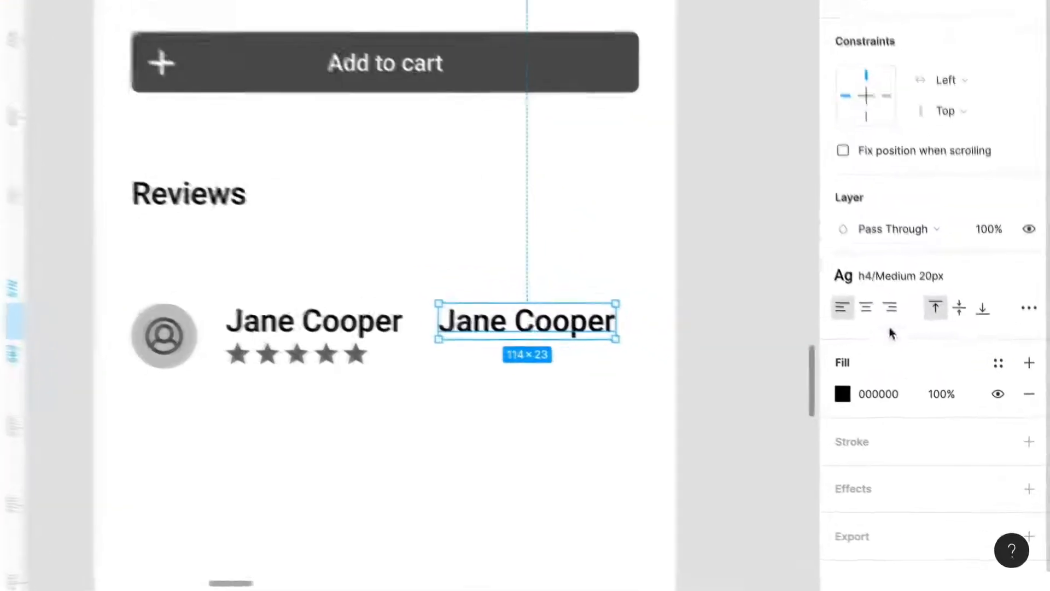
left_click(901, 276)
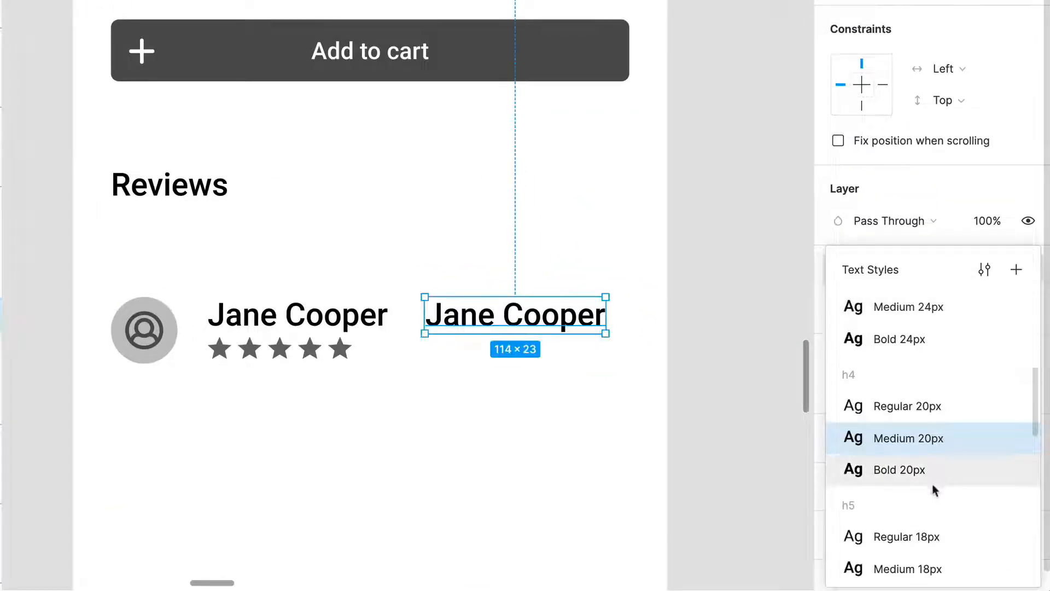
scroll(935, 490, "down", 3)
scroll(925, 508, "down", 6)
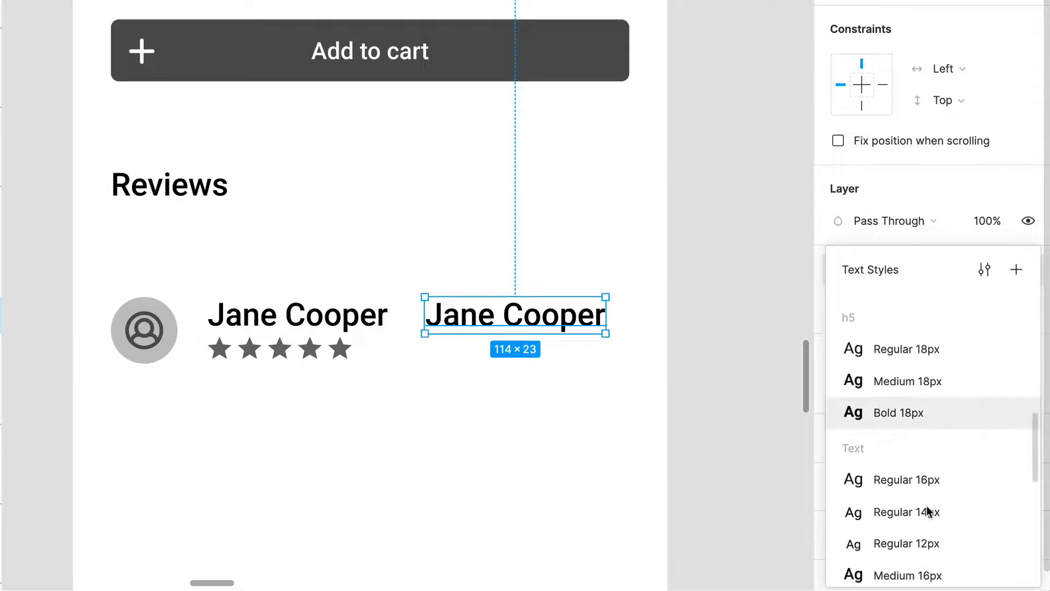
left_click(930, 450)
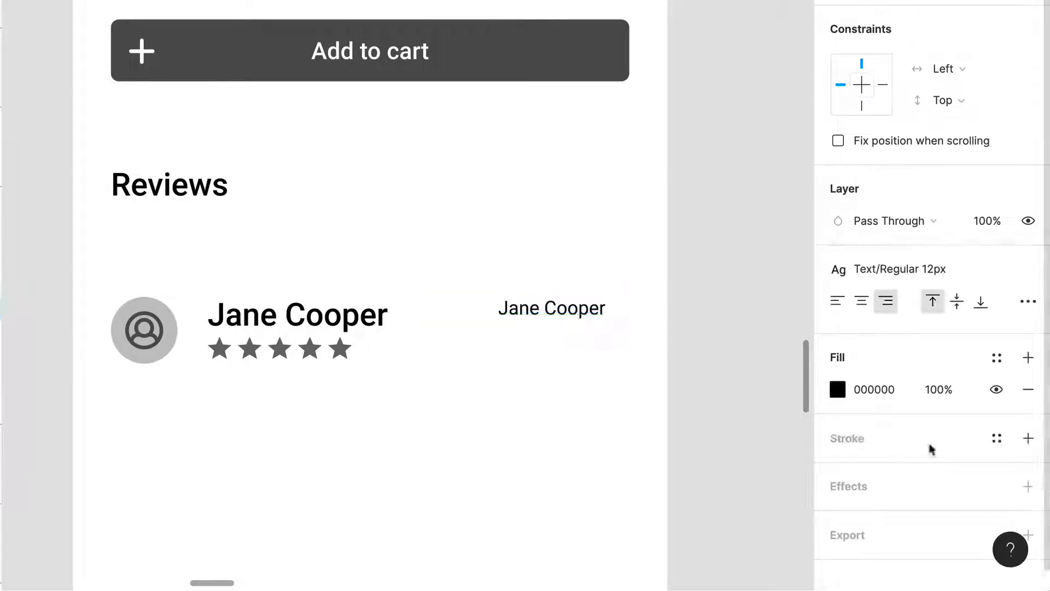
Change the duplicated name to the review date 01/01/2020 and move it flush with the Add to cart button's right edge.
double_click(588, 311)
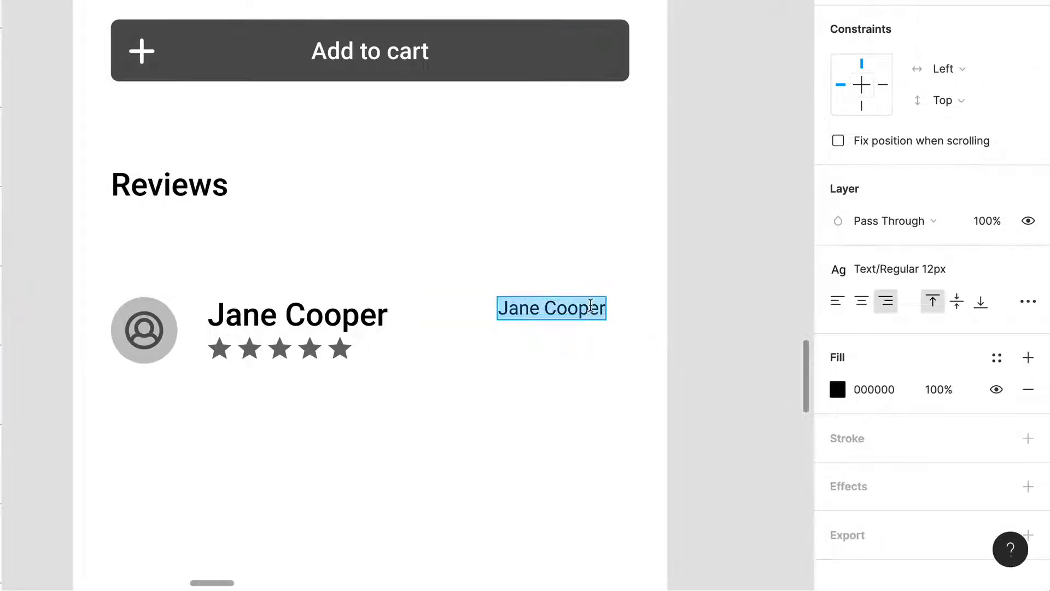
type("01/01")
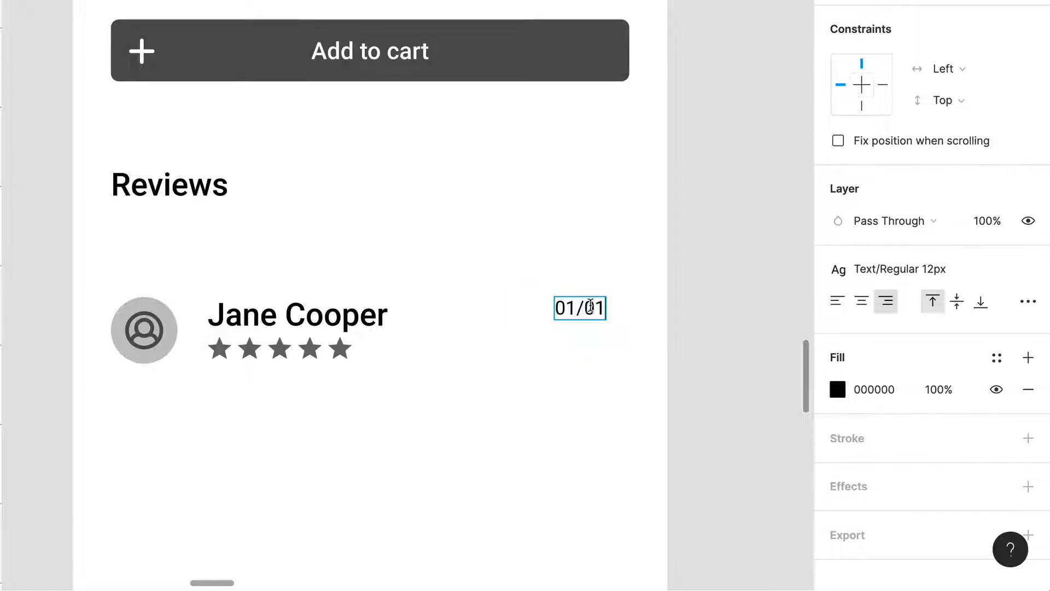
type("/20202")
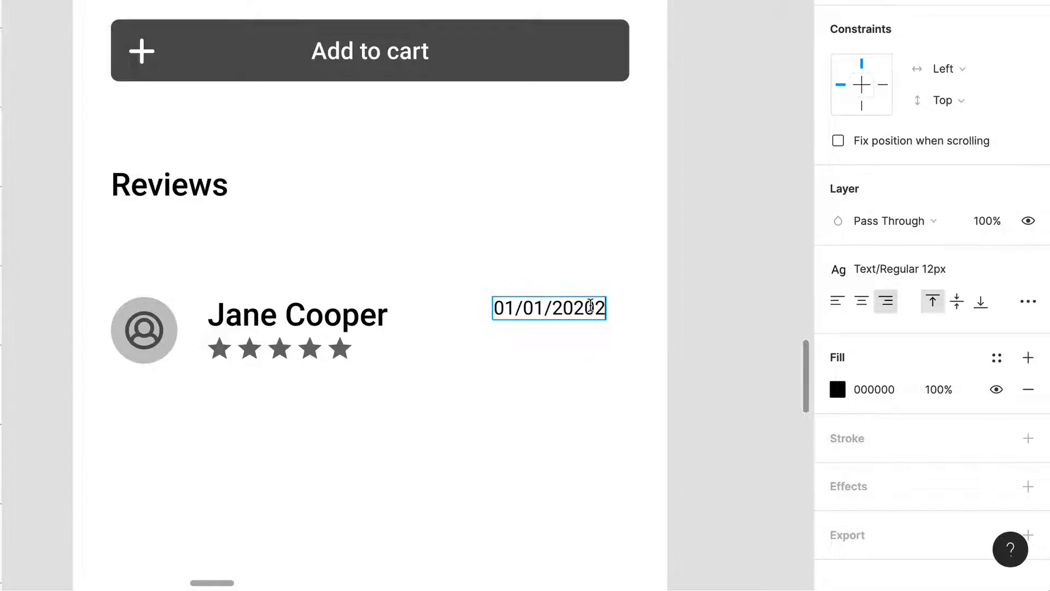
key("BackSpace")
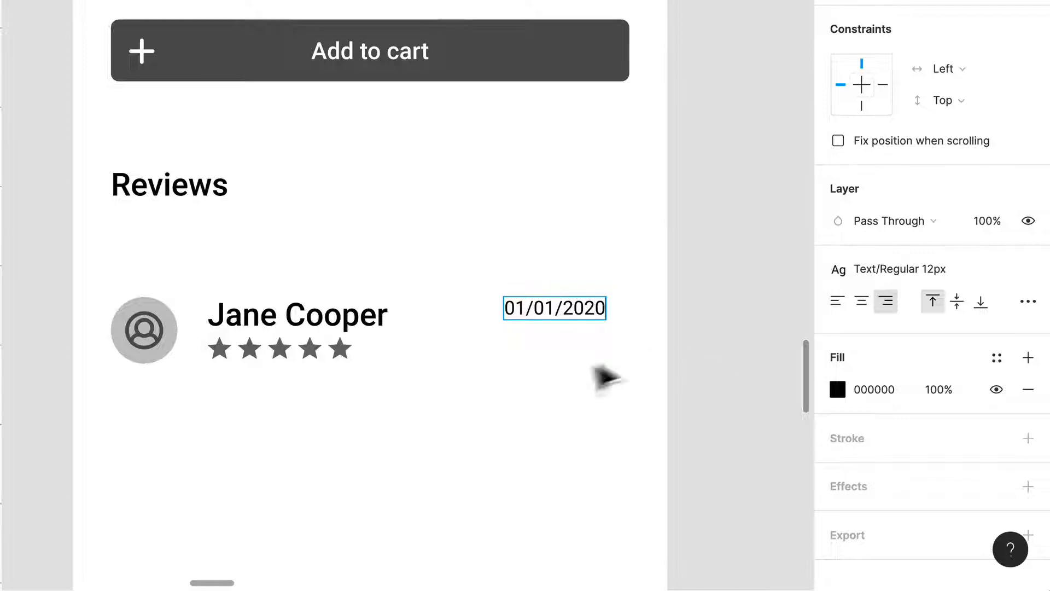
key("Escape")
left_click_drag(607, 314, 628, 323)
Apply the Text/Medium 16px style to the reviewer name beside the avatar.
left_click(358, 325)
left_click(974, 277)
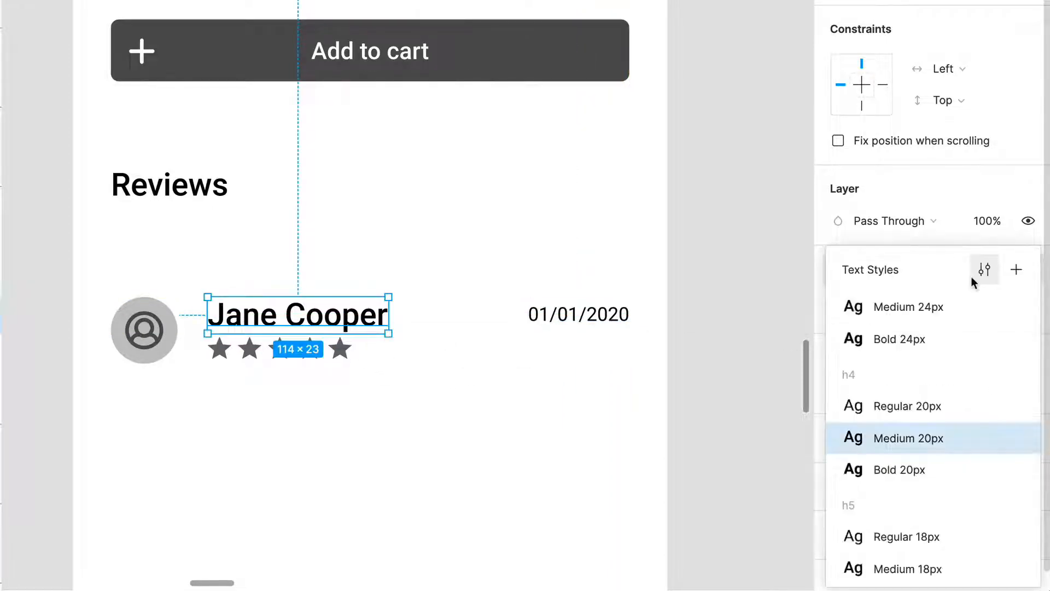
scroll(950, 399, "down", 2)
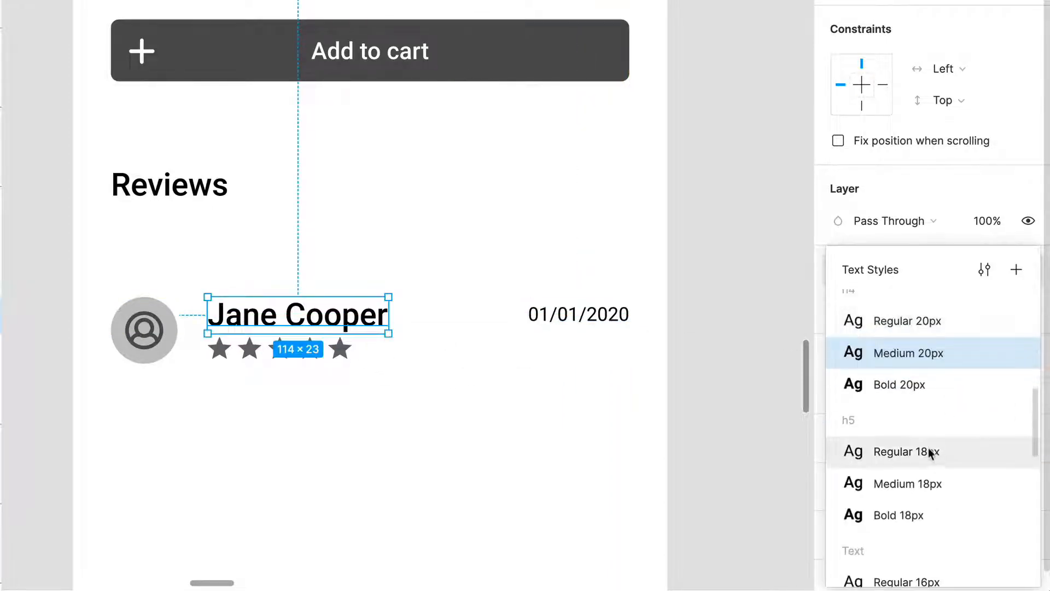
scroll(930, 453, "down", 3)
scroll(925, 418, "down", 2)
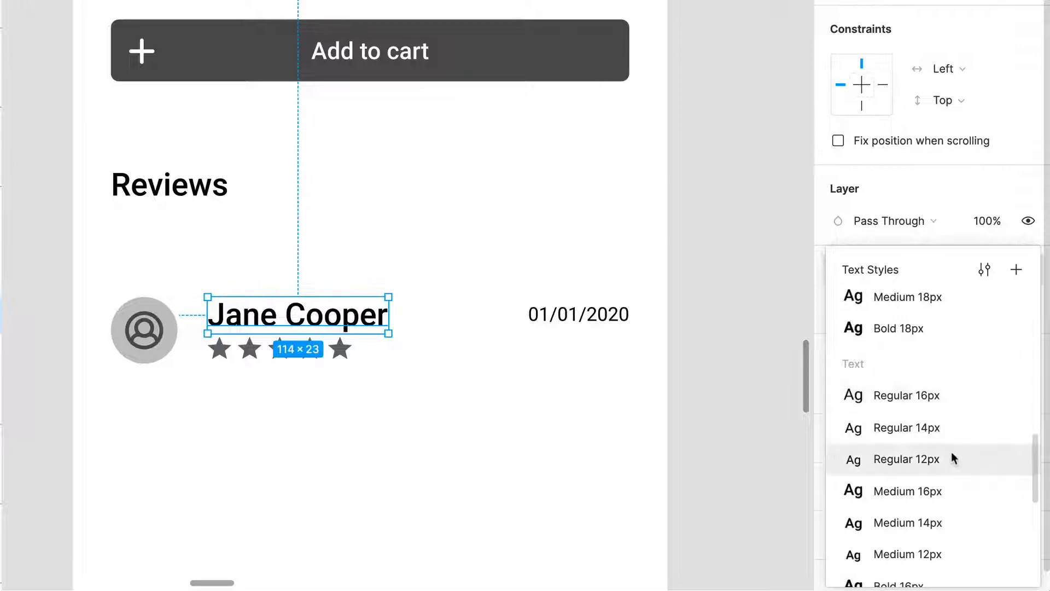
left_click(949, 494)
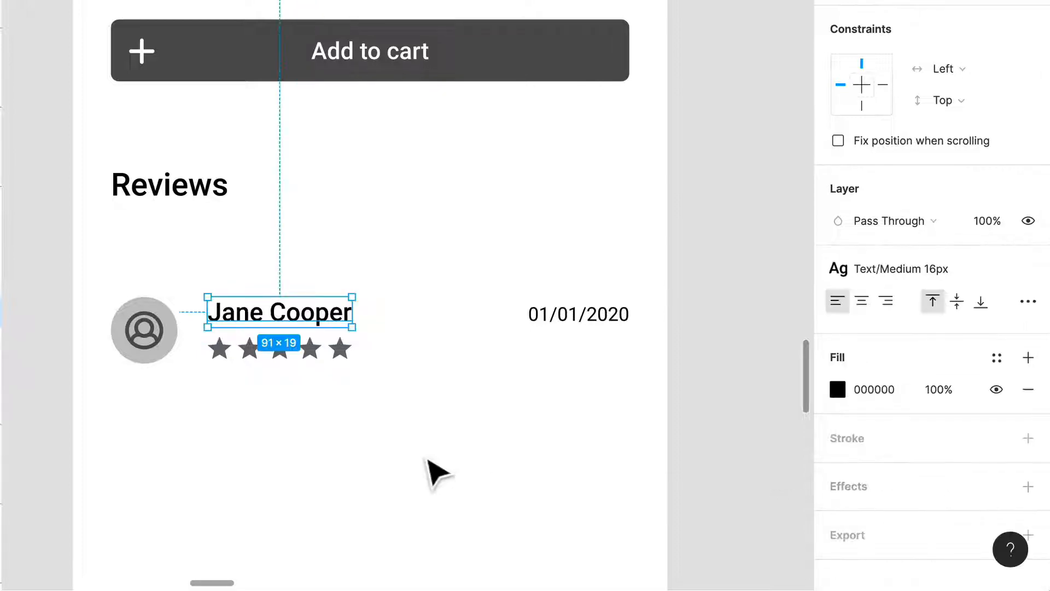
left_click(330, 354)
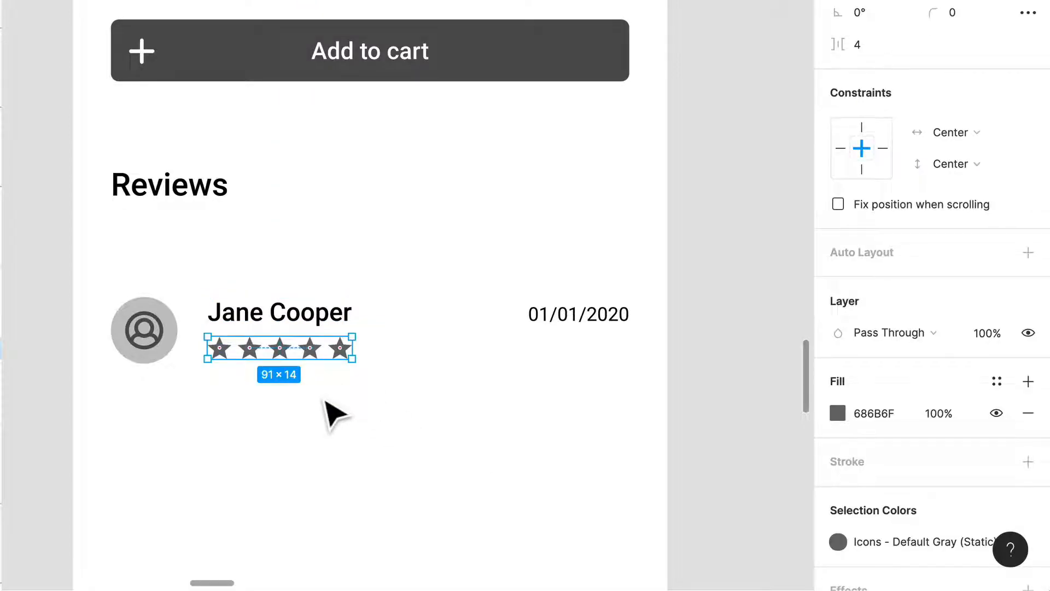
left_click(356, 419)
scroll(354, 413, "down", 2)
scroll(353, 413, "left", 1)
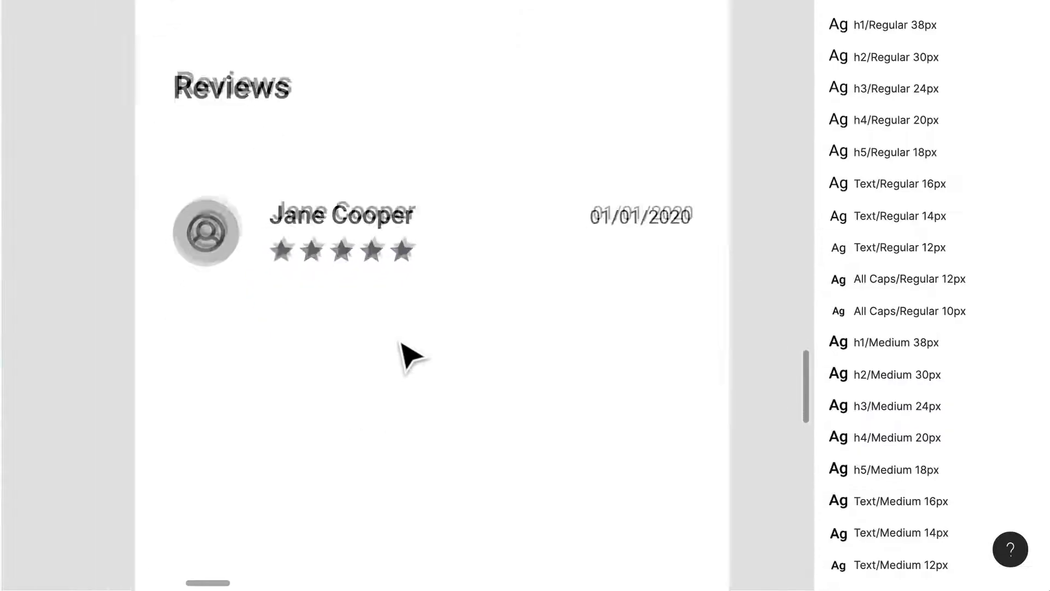
Duplicate the reviewer name below the avatar, change the copy to Amazing Product and give it the Text/Bold 16px style.
scroll(411, 355, "down", 1)
scroll(411, 356, "left", 1)
left_click_drag(407, 189, 310, 291)
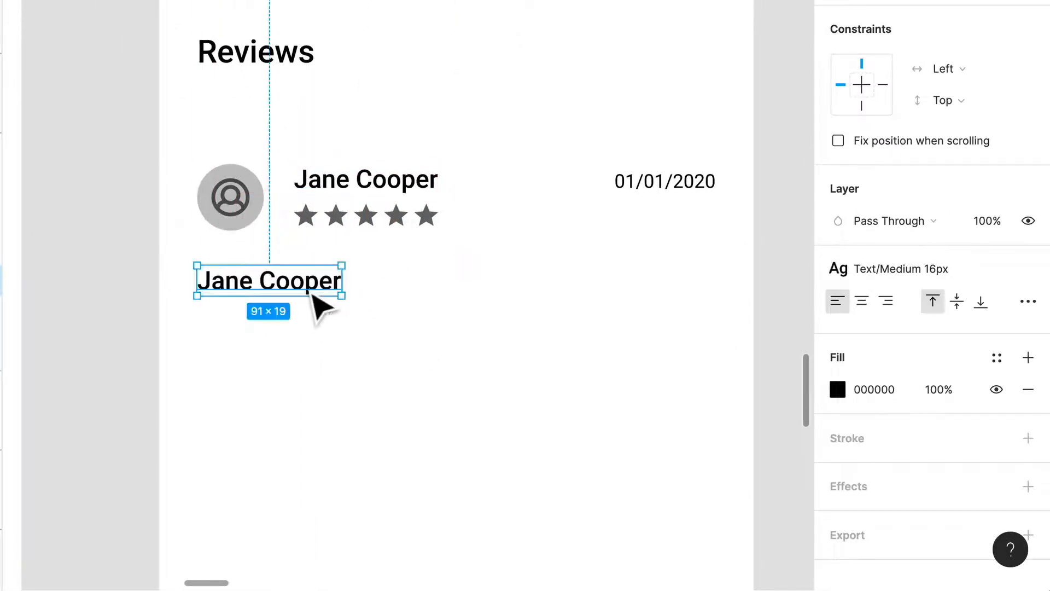
double_click(309, 290)
scroll(319, 295, "up", 1)
type("Amazing Product")
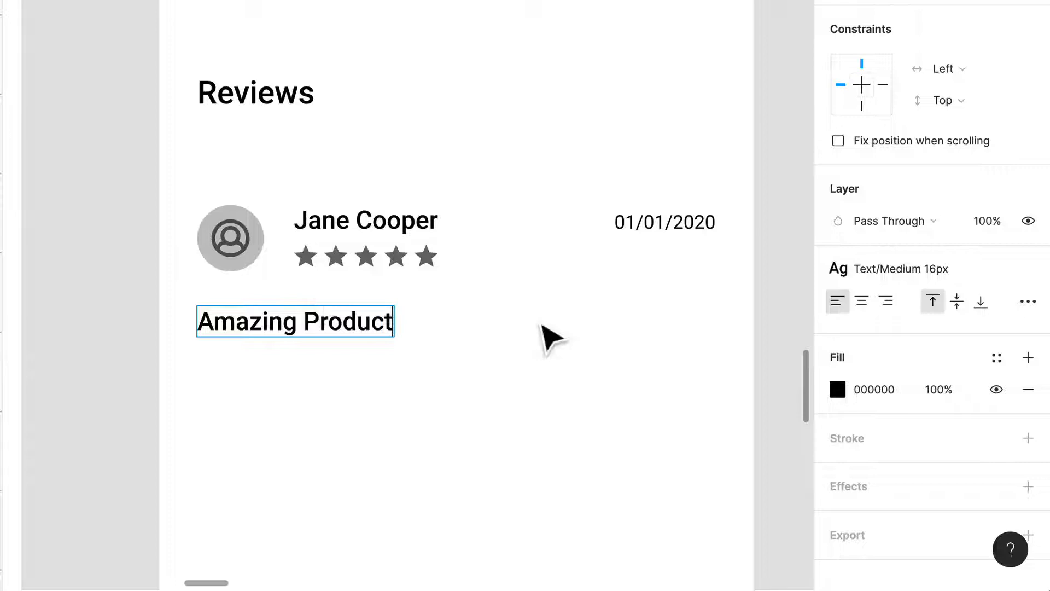
key("Escape")
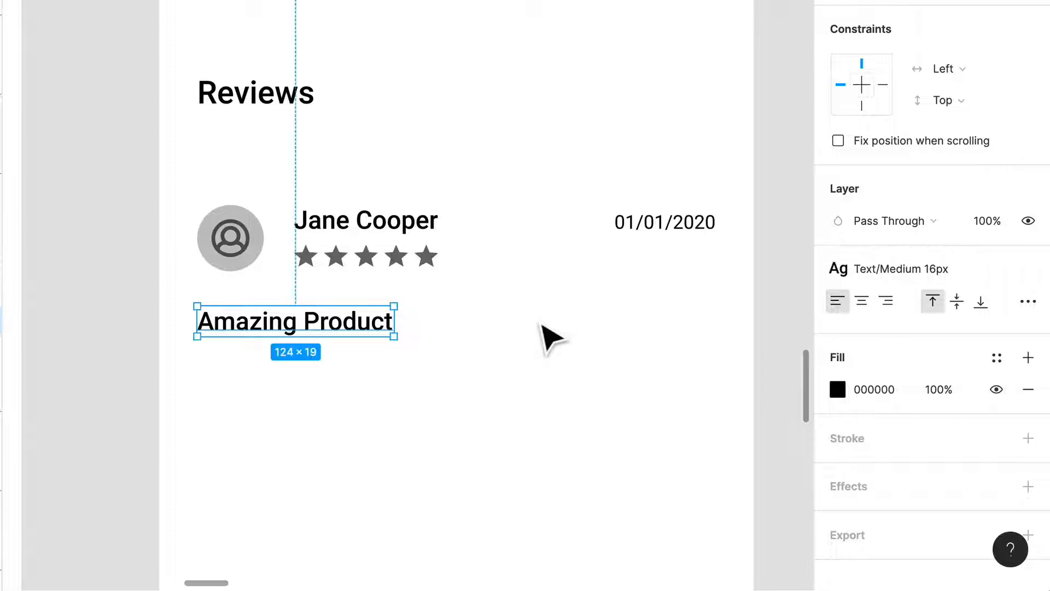
left_click(941, 284)
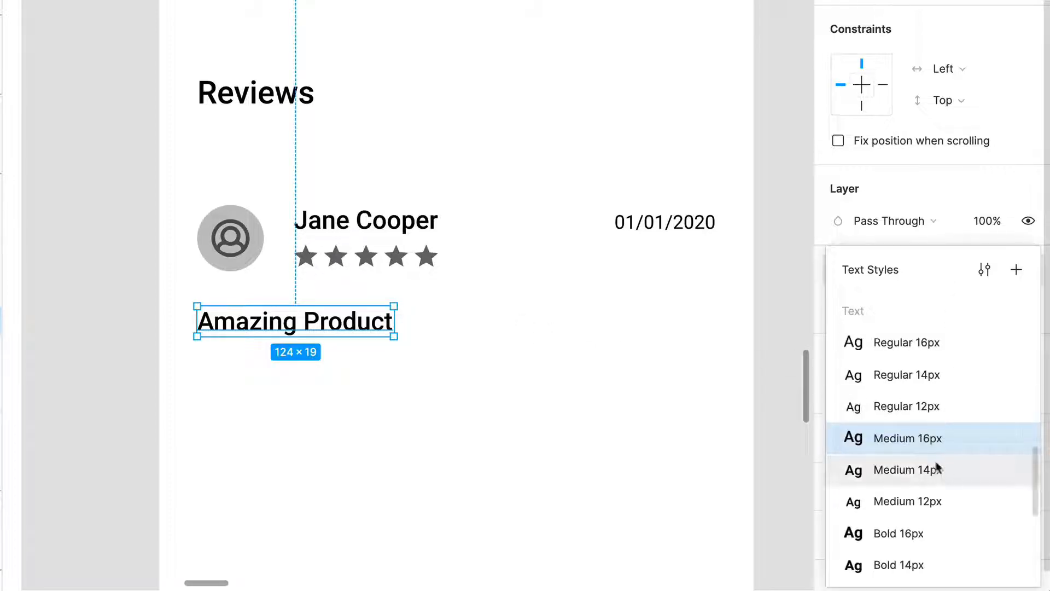
left_click(937, 535)
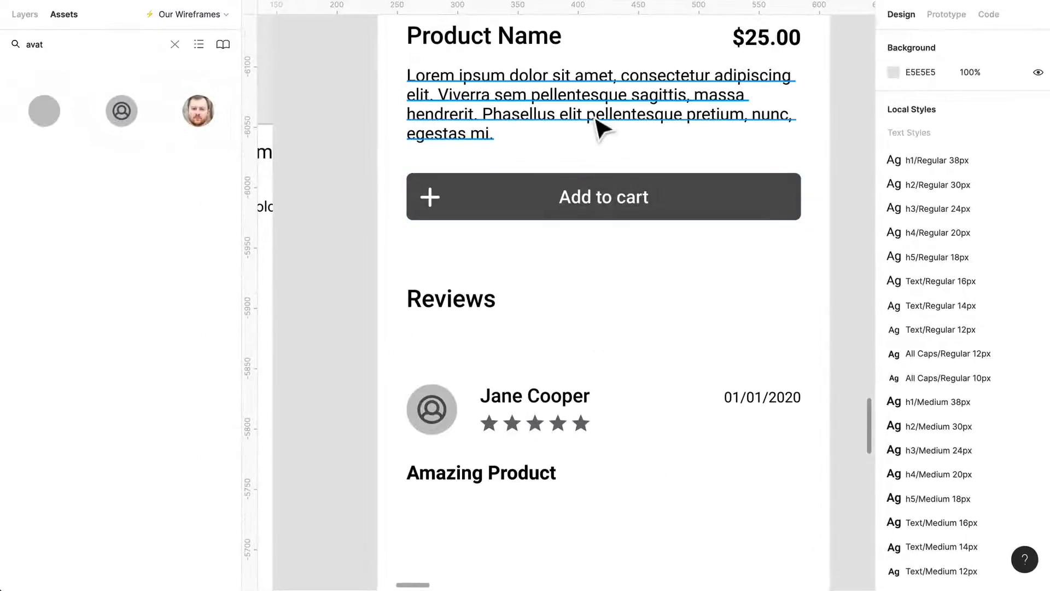
Copy the product description paragraph beneath the Amazing Product title and apply the Text/Regular 12px style to the copy.
left_click_drag(600, 129, 563, 558)
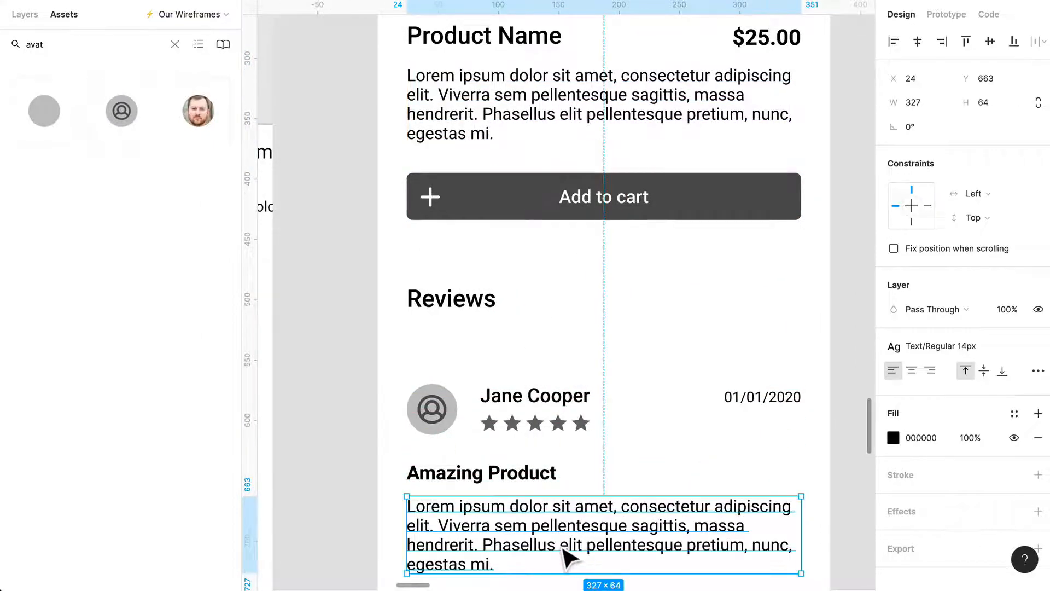
scroll(602, 536, "down", 3)
left_click(986, 350)
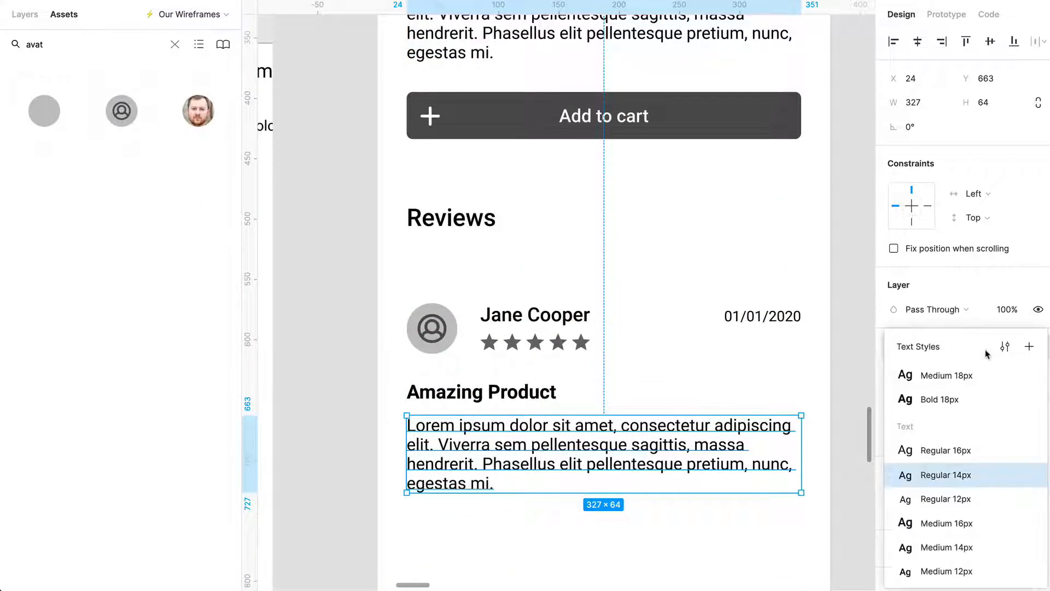
left_click(965, 501)
left_click(668, 520)
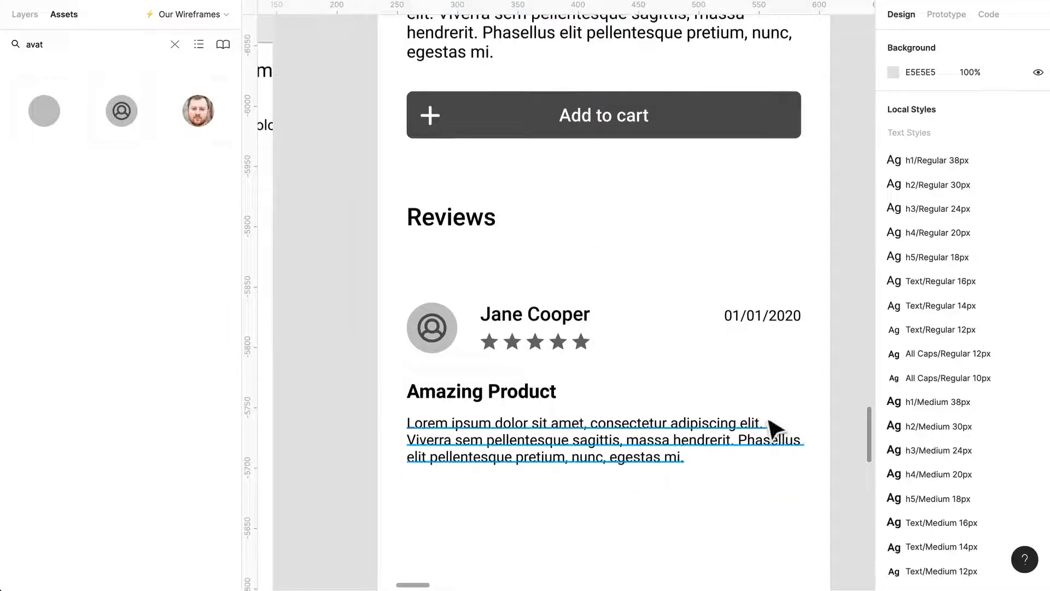
left_click(784, 446)
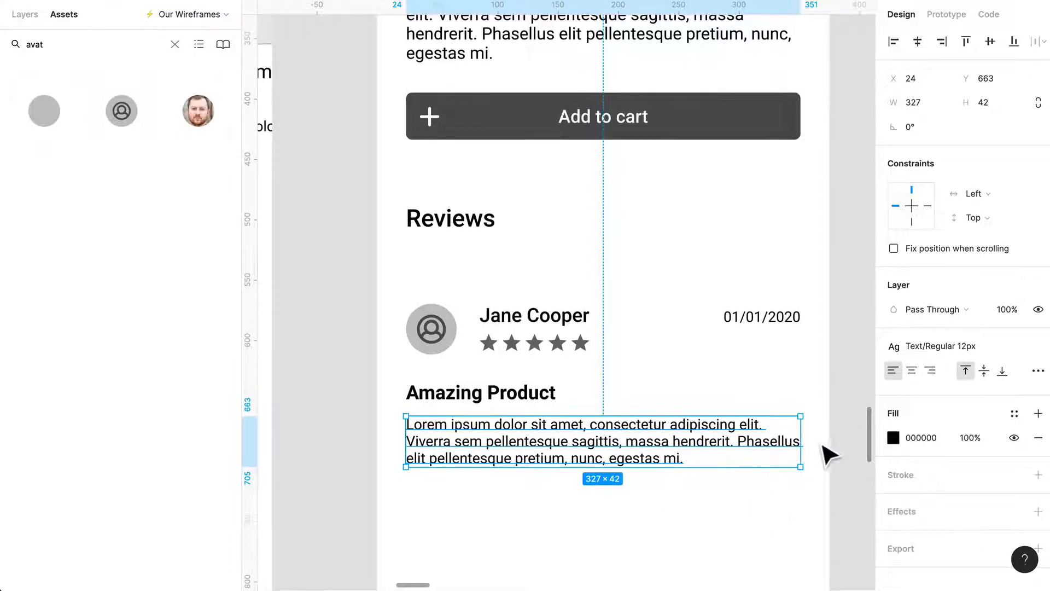
Tighten the review's spacing by moving the title and paragraph up toward the avatar and the paragraph closer to the title.
scroll(827, 450, "down", 2, "ctrl")
left_click_drag(802, 457, 458, 295)
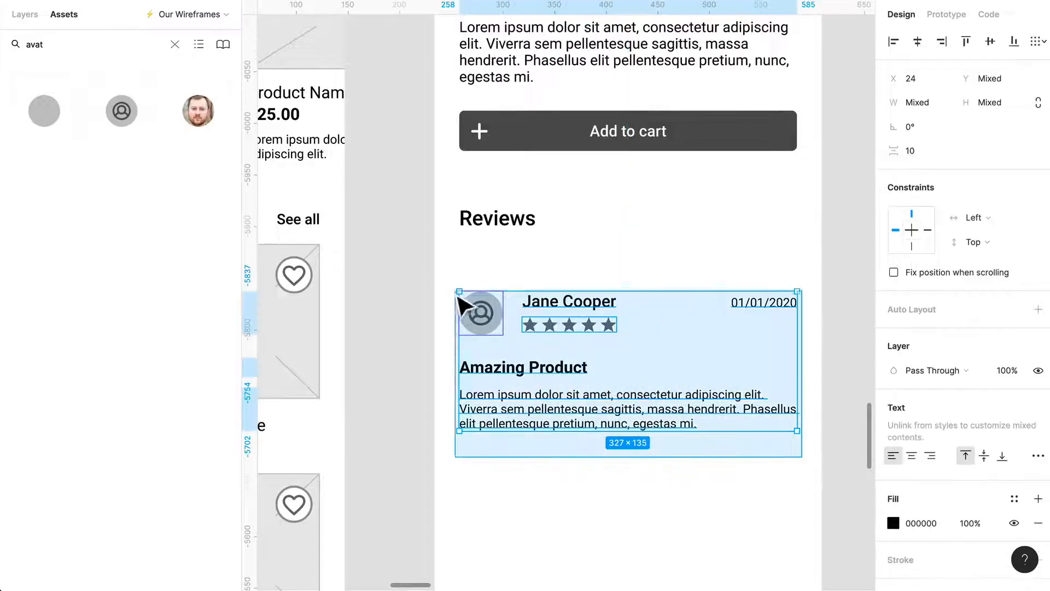
left_click(667, 476)
left_click_drag(715, 495, 515, 372)
left_click_drag(549, 409, 548, 402)
left_click(667, 478)
left_click_drag(675, 429, 680, 430)
left_click(790, 472)
Group the avatar, name, stars, date, title and paragraph, and name the group Review.
left_click_drag(801, 456, 435, 293)
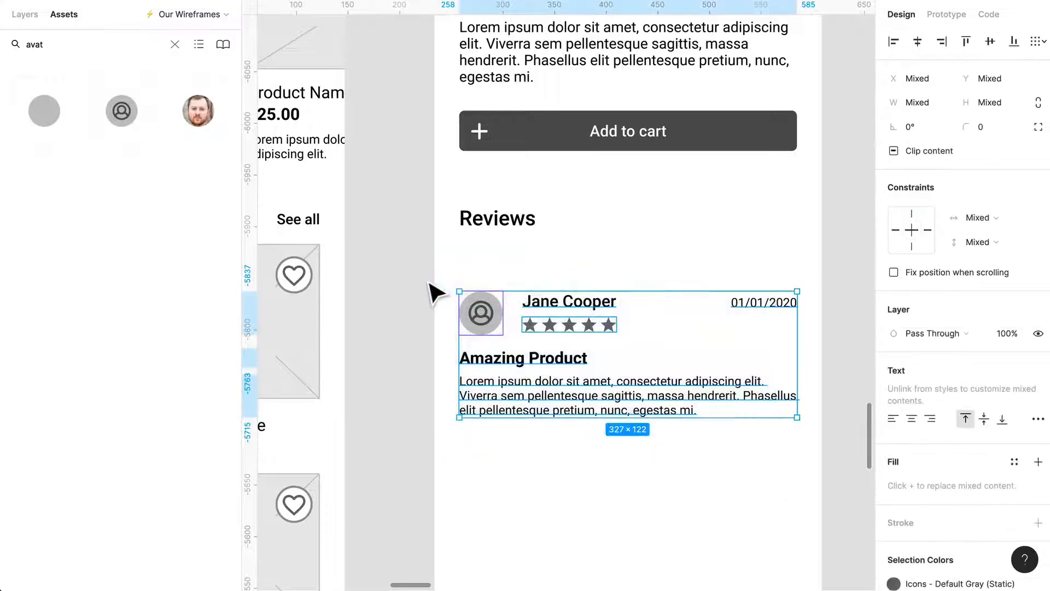
key("ctrl+g")
key("alt+1")
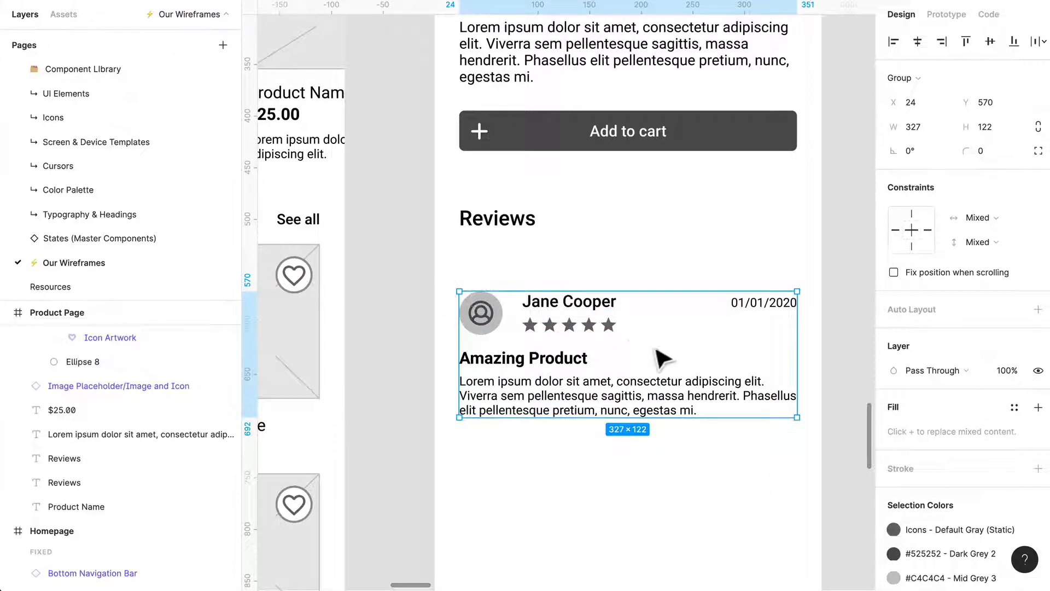
left_click(750, 457)
left_click_drag(773, 446, 480, 312)
key("ctrl+r")
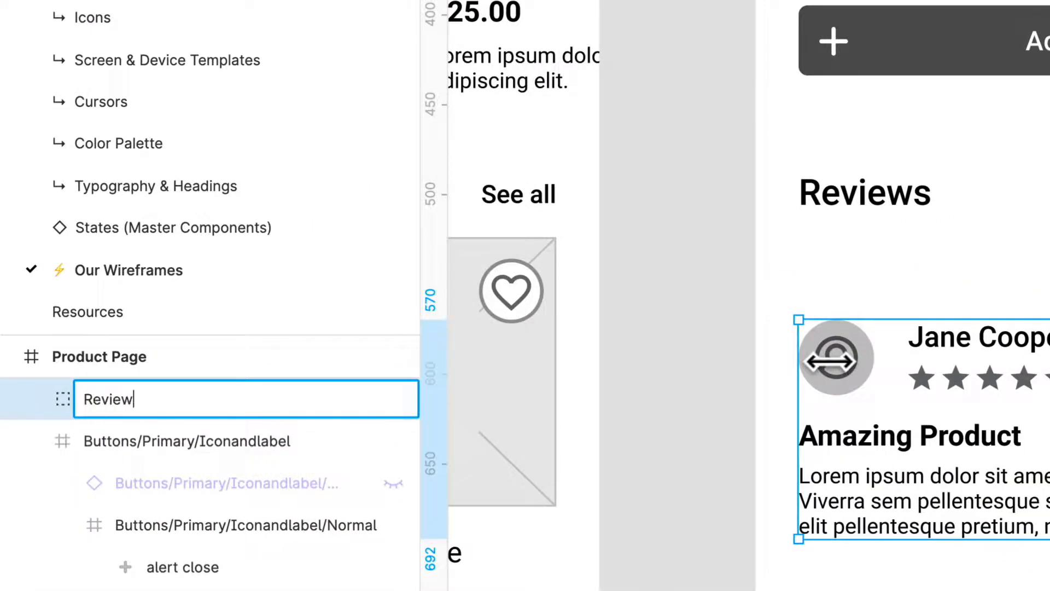
key("Return")
Move the Review group up under the Reviews heading and add two copies below it at Y 683 and Y 830.
left_click_drag(856, 356, 849, 312)
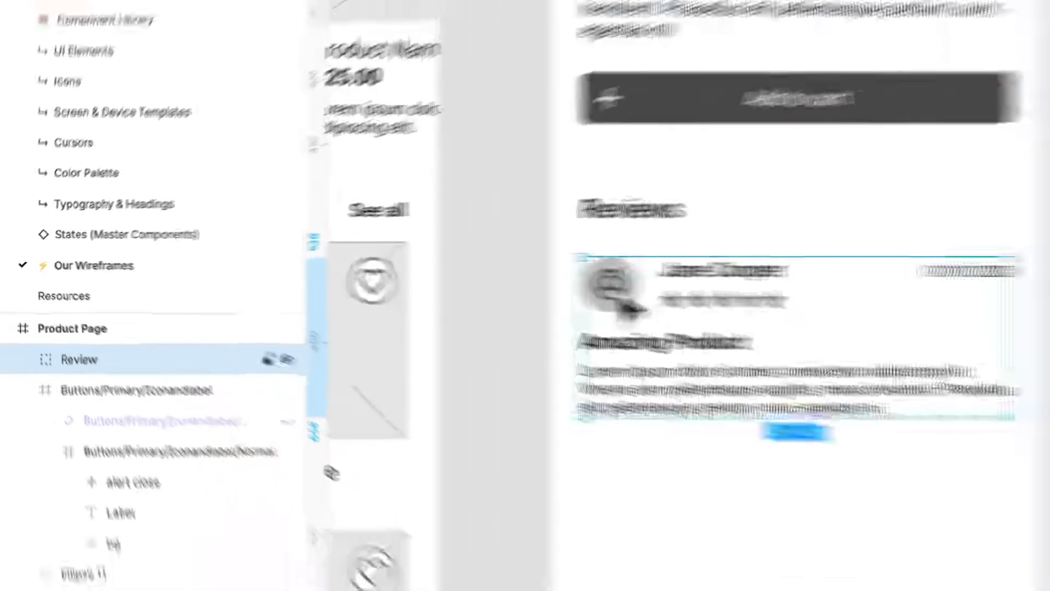
left_click_drag(632, 298, 644, 489)
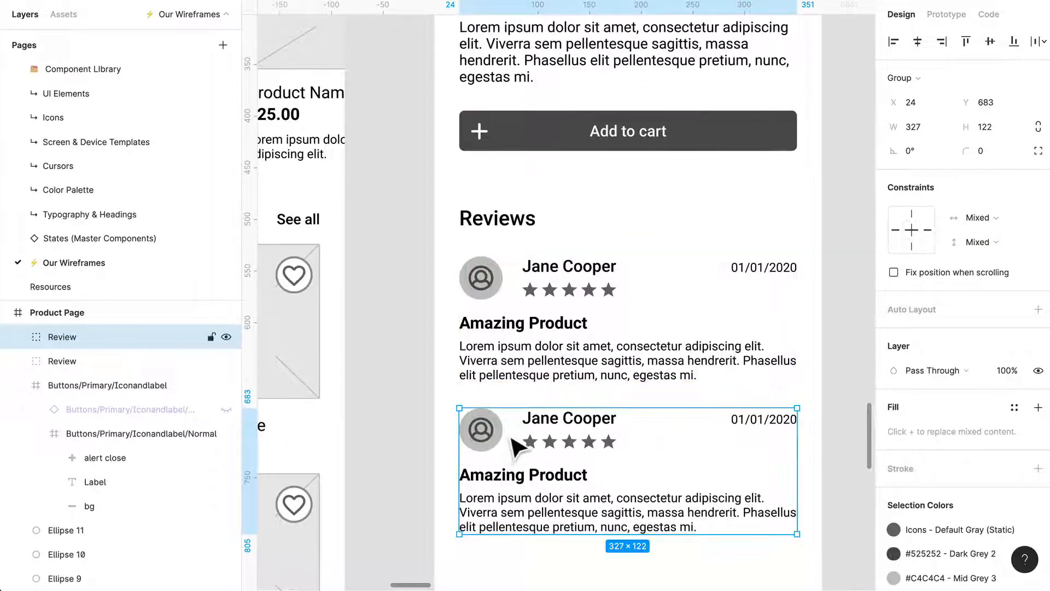
key("ctrl+d")
Try to extend the Product Page frame downward below the three reviews.
scroll(514, 438, "down", 3)
scroll(514, 437, "down", 3)
scroll(512, 436, "down", 1)
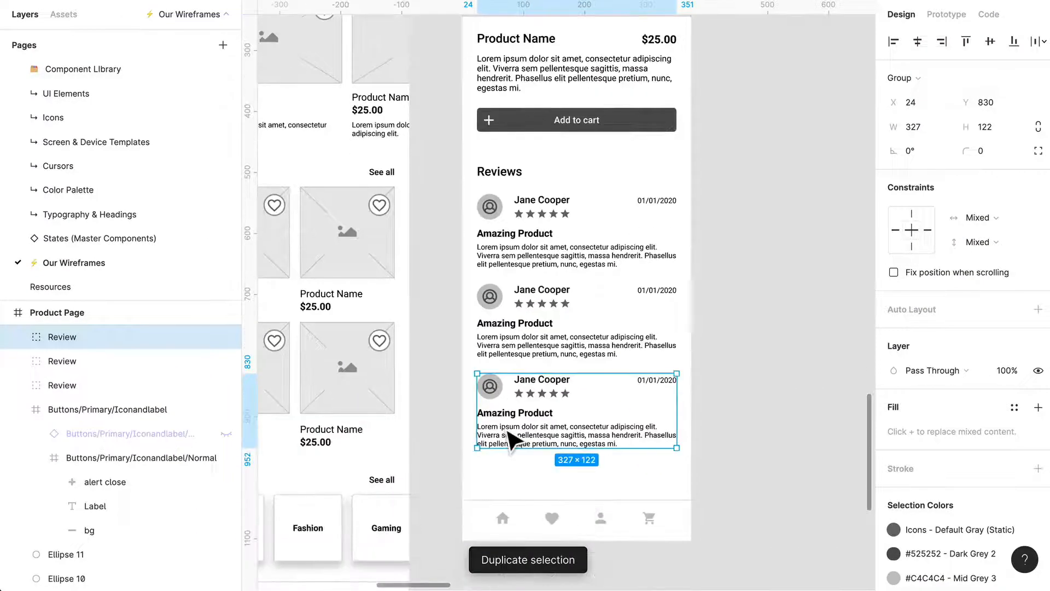
scroll(511, 438, "down", 2)
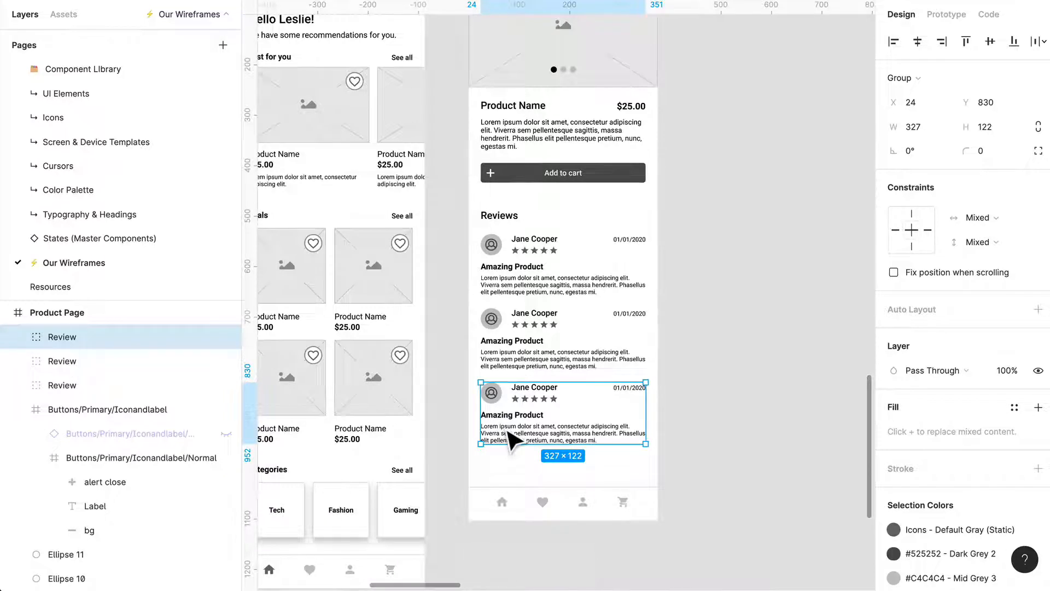
scroll(558, 315, "down", 3)
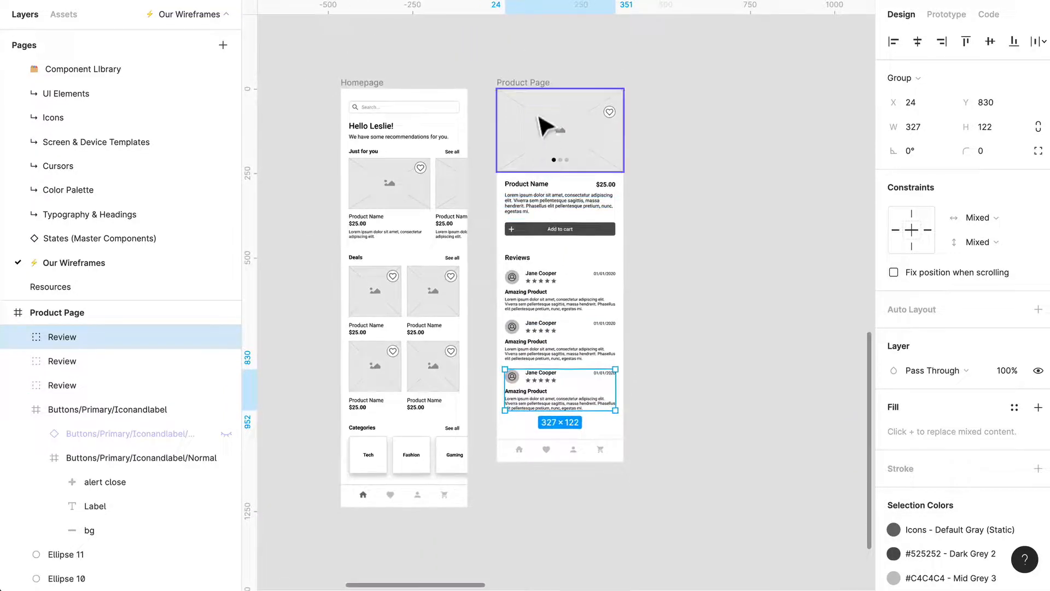
left_click(543, 98)
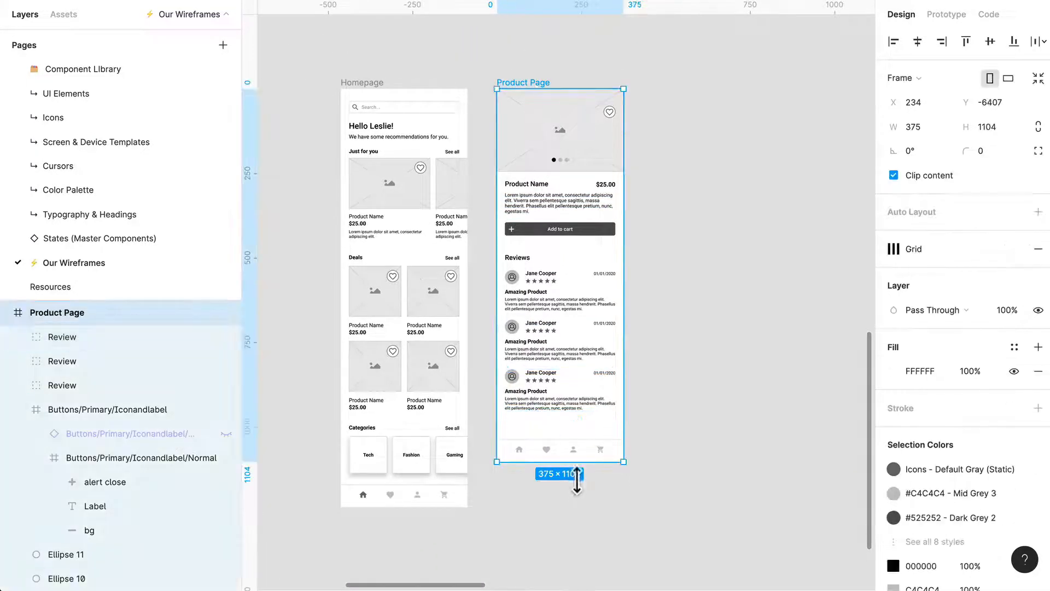
left_click_drag(574, 485, 581, 554)
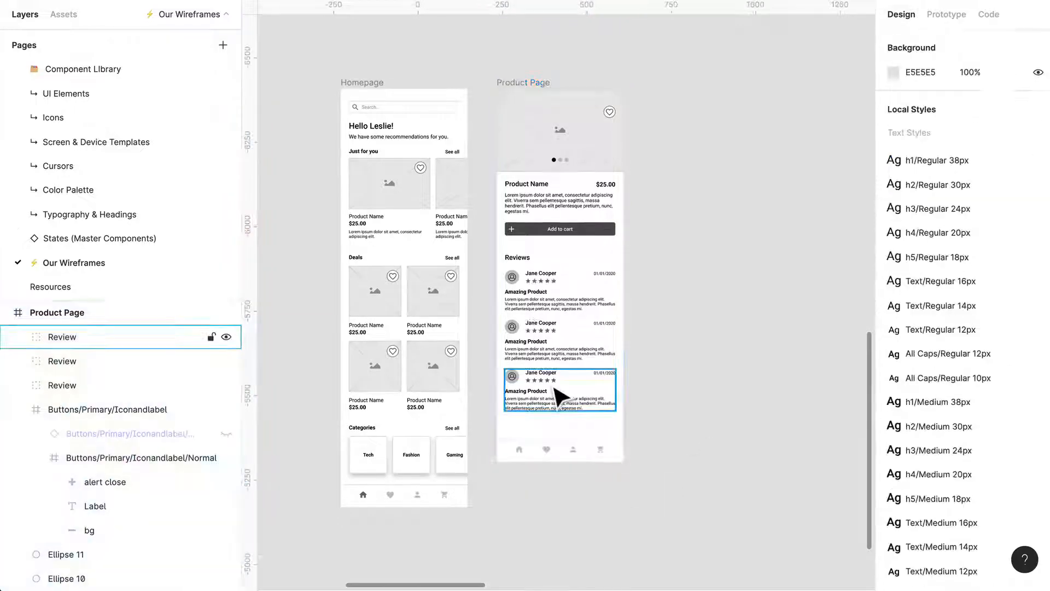
Pin the star ratings of all three reviews to the left and top with constraints.
double_click(554, 382)
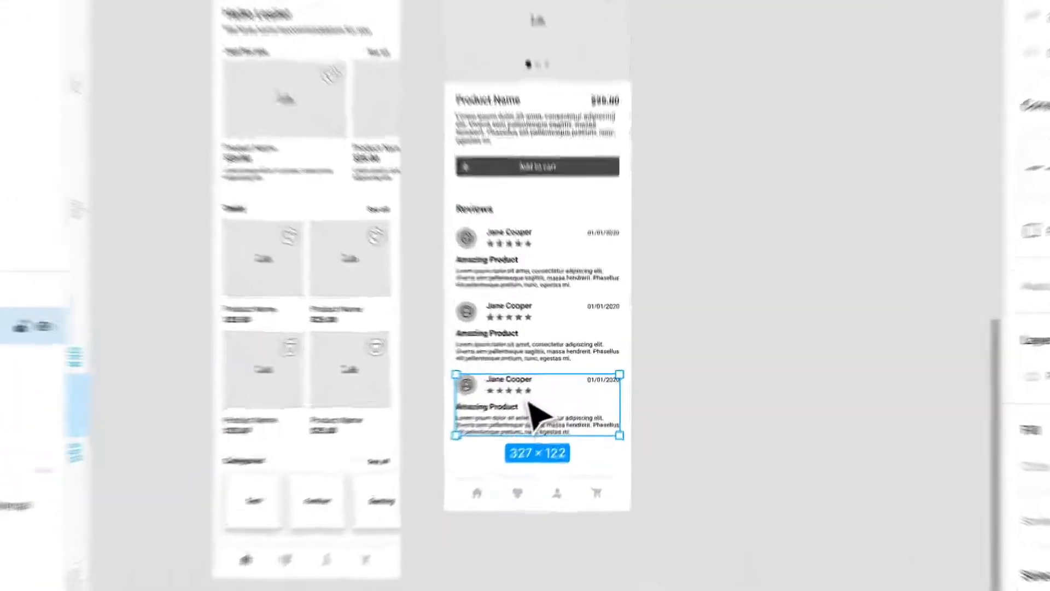
left_click(520, 319, "shift")
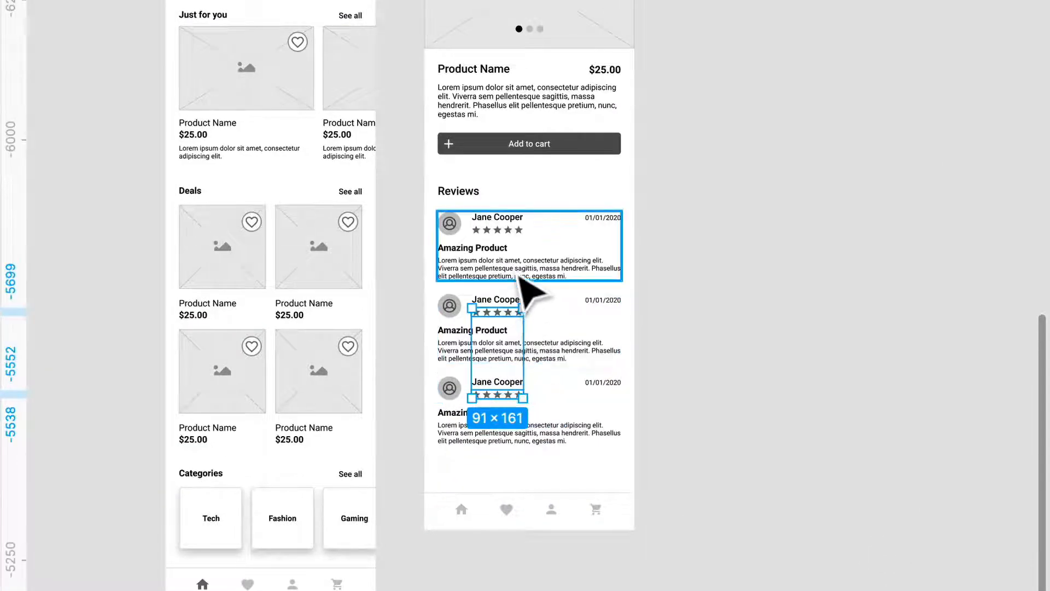
double_click(513, 237, "shift")
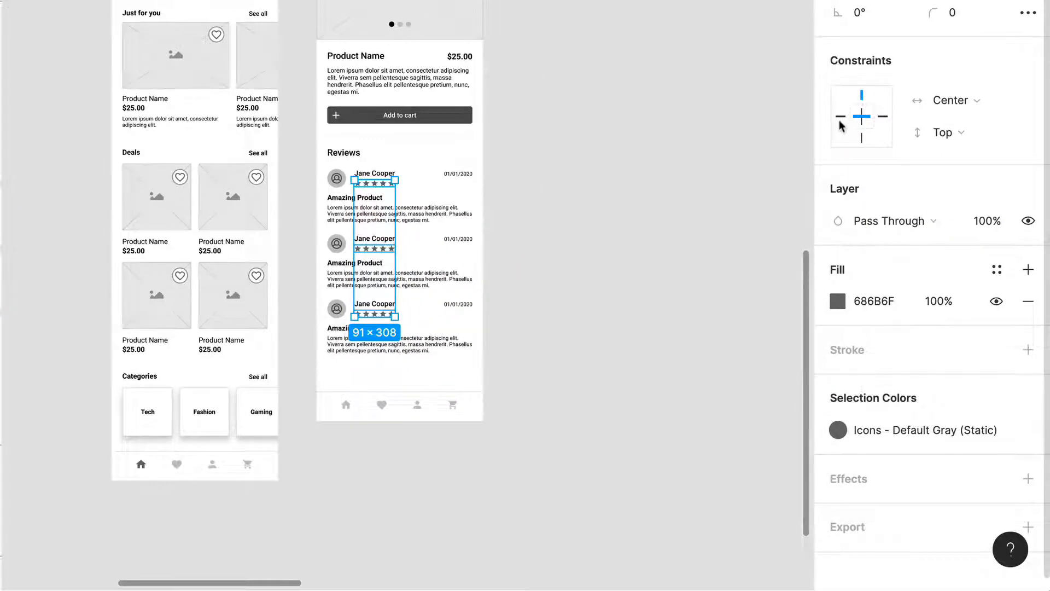
left_click(841, 117)
left_click(618, 110)
Extend the Product Page frame downward to make room below the three reviews.
left_click(522, 84)
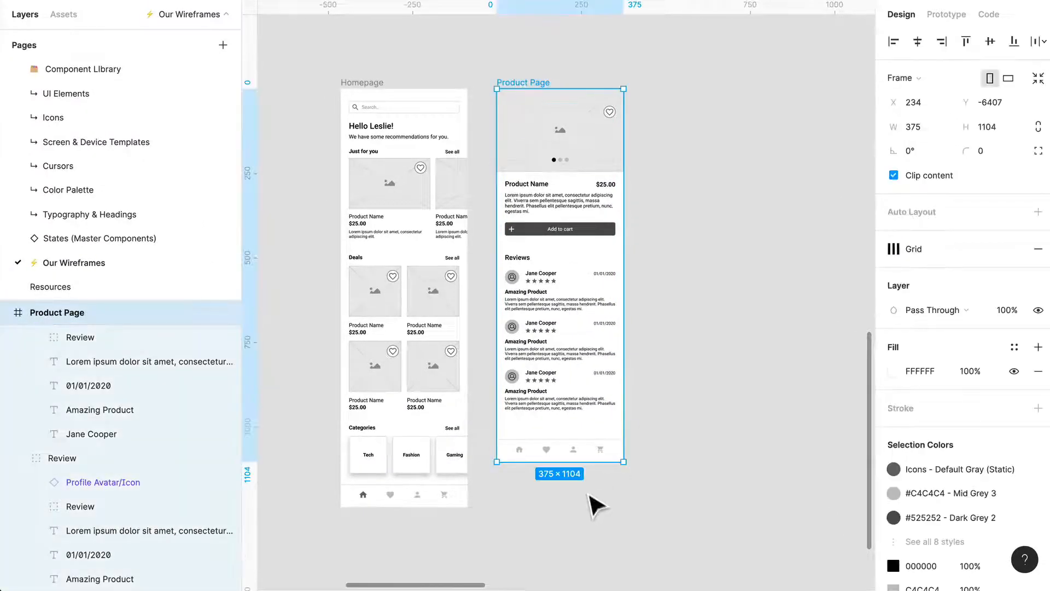
left_click_drag(588, 463, 588, 533)
left_click(582, 343)
scroll(556, 265, "up", 5)
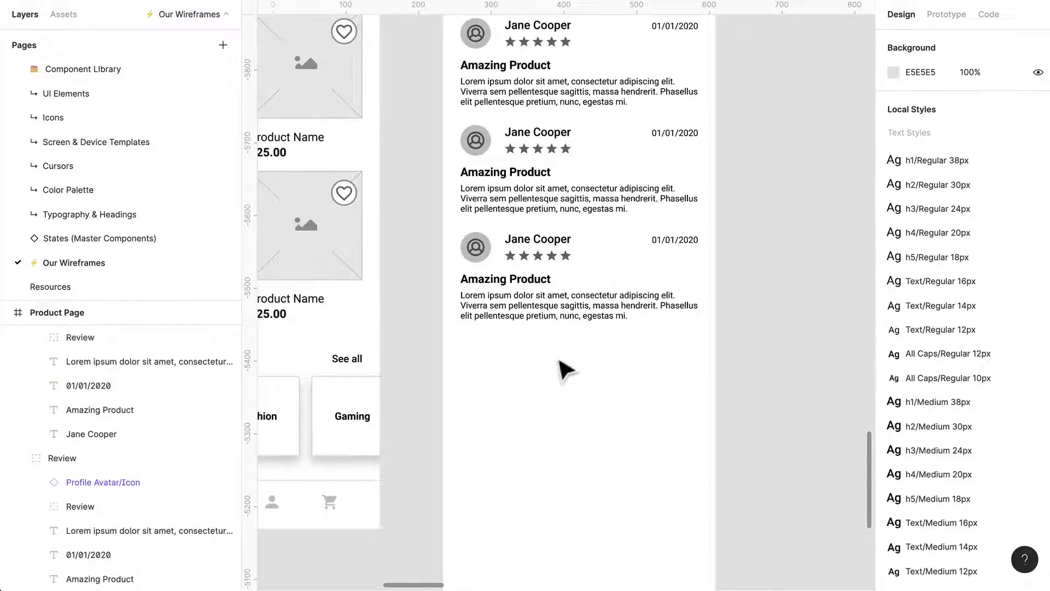
scroll(566, 371, "up", 4)
scroll(564, 306, "left", 1)
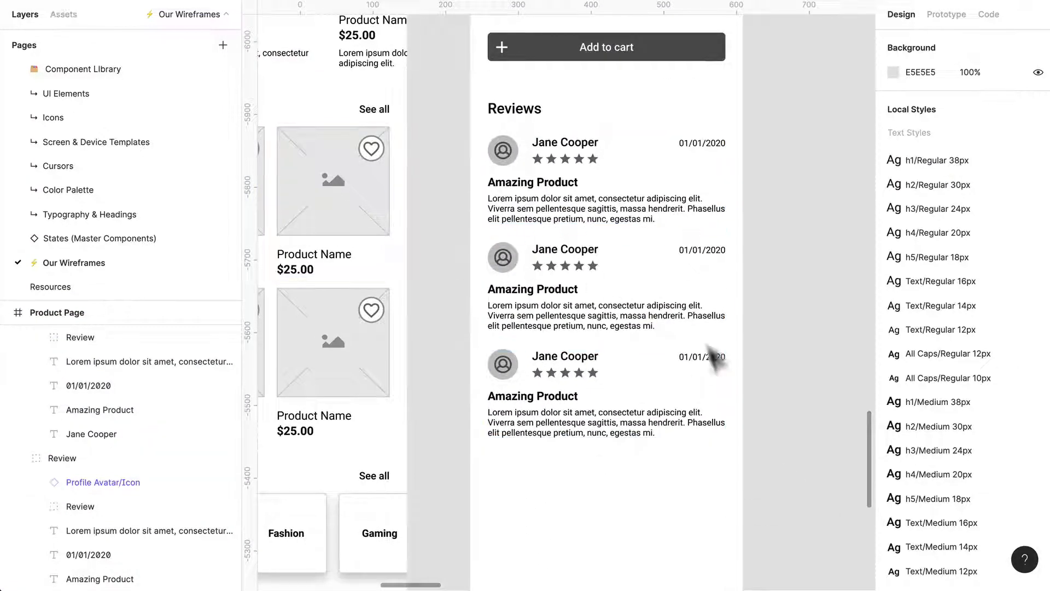
left_click(583, 426)
left_click(777, 342)
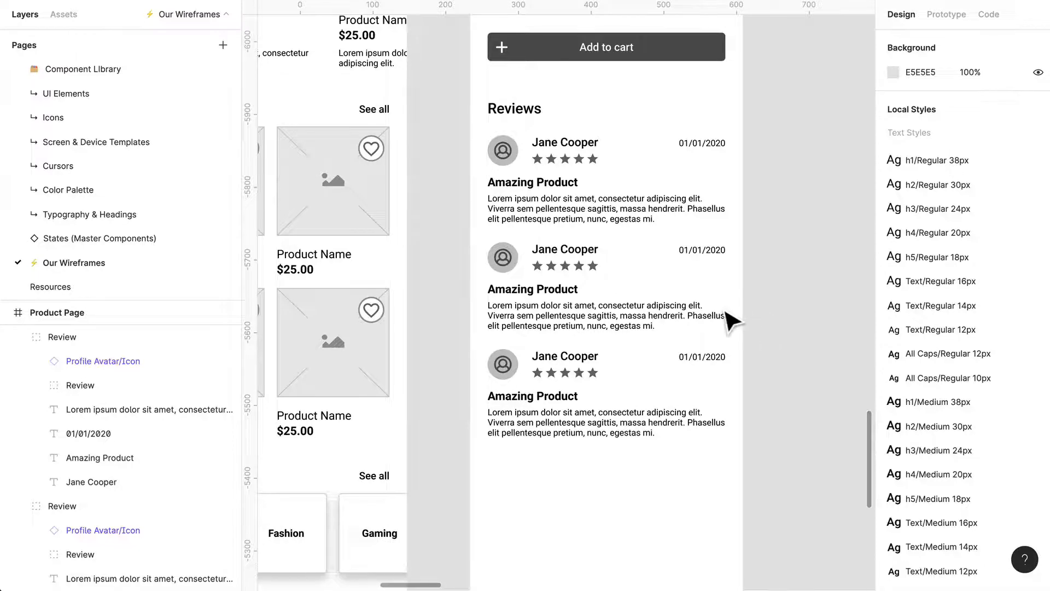
Search the components for a secondary button, place the plain one below the last review and widen it to 327.
scroll(733, 323, "down", 3)
left_click(64, 15)
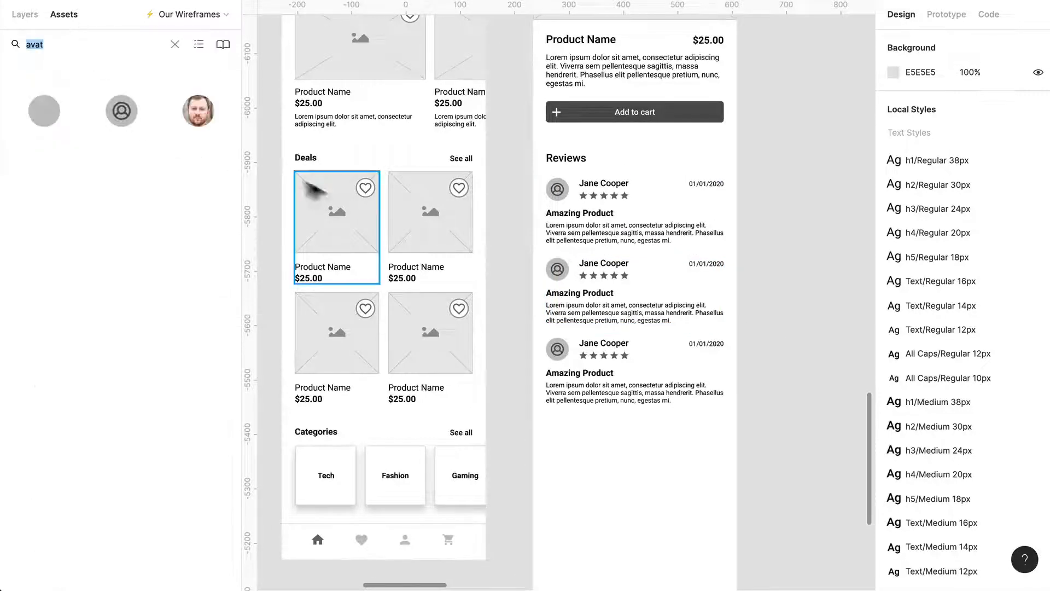
left_click(174, 44)
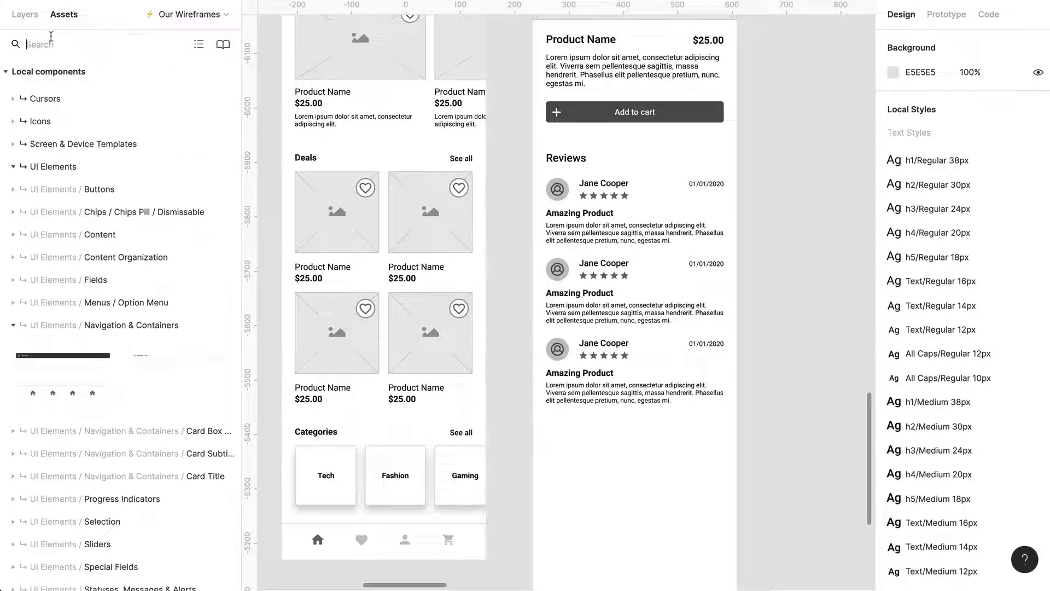
type("secondary butto")
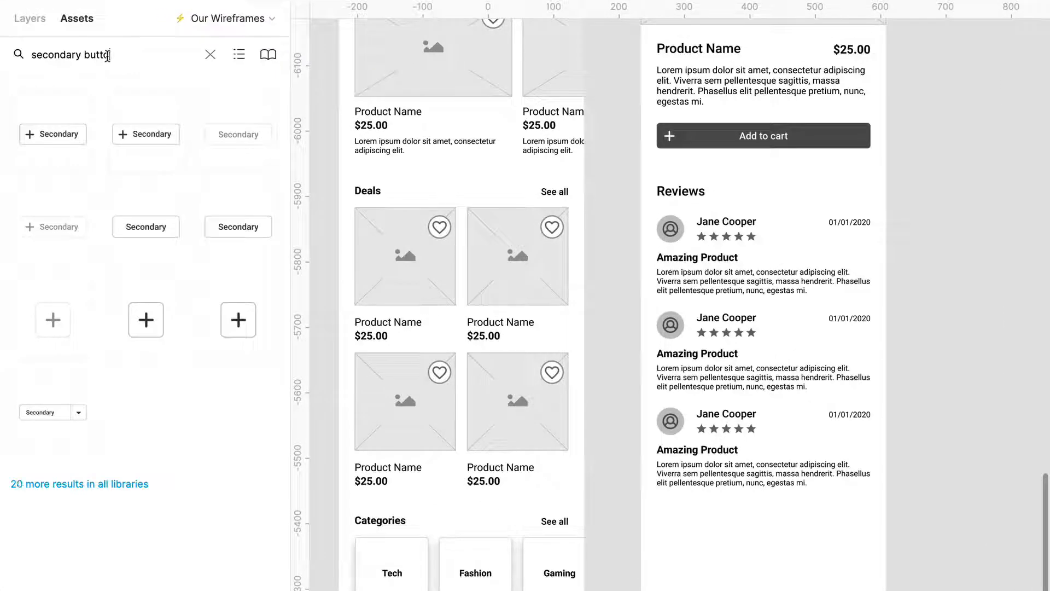
left_click_drag(155, 237, 884, 569)
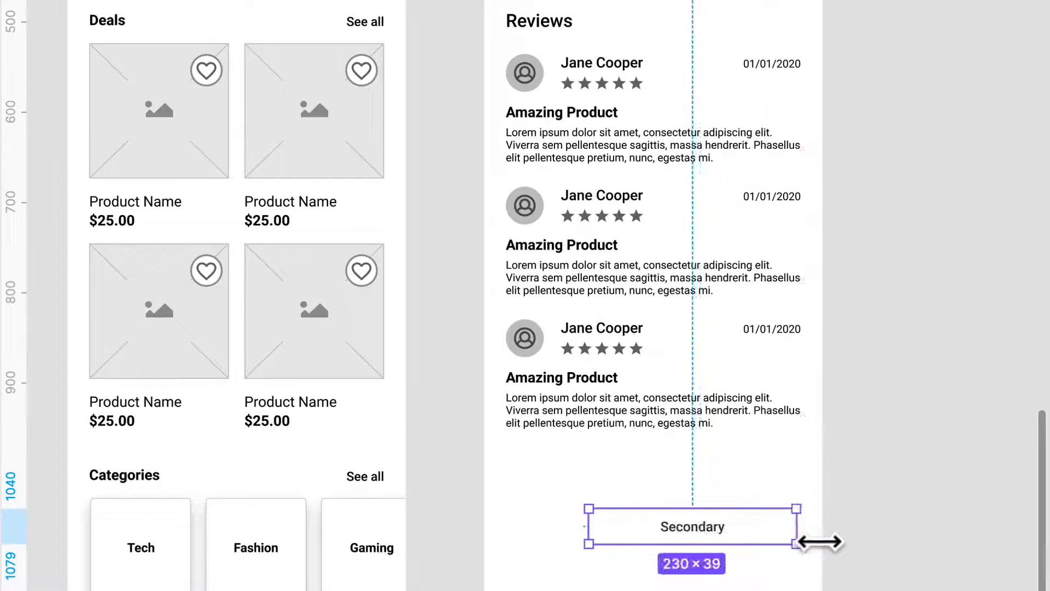
left_click_drag(821, 542, 825, 541)
left_click_drag(604, 550, 523, 553)
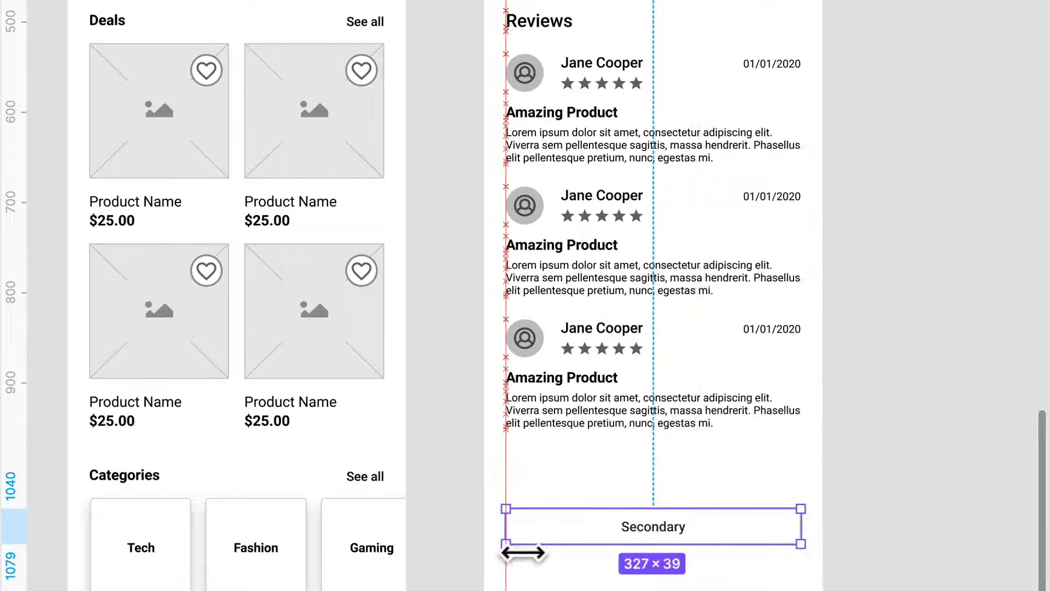
Change the secondary button's label to See more reviews and move the button up close beneath the last review.
double_click(659, 540)
double_click(648, 527)
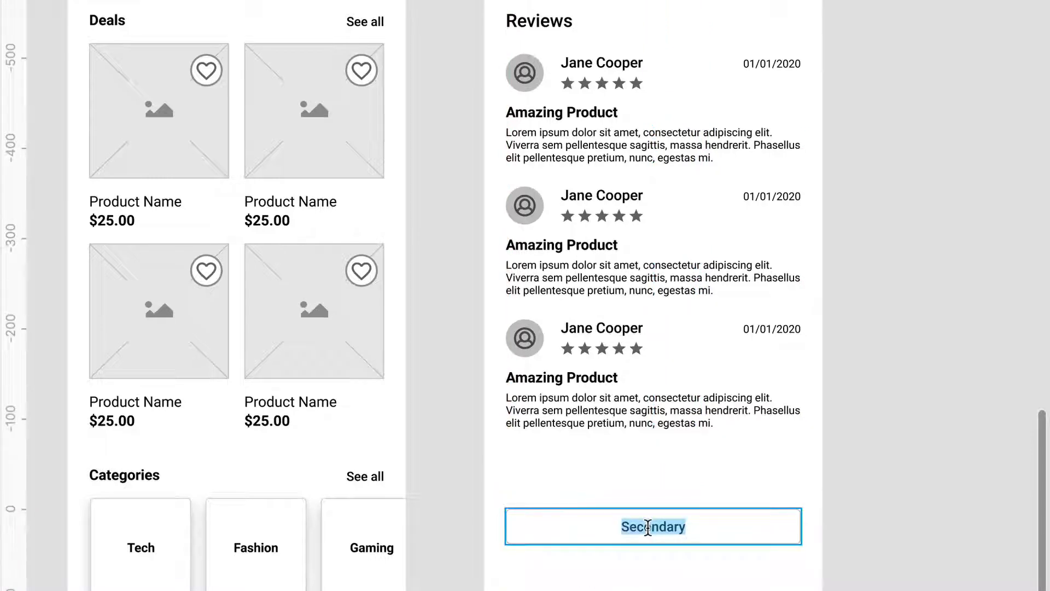
type("See more reviews")
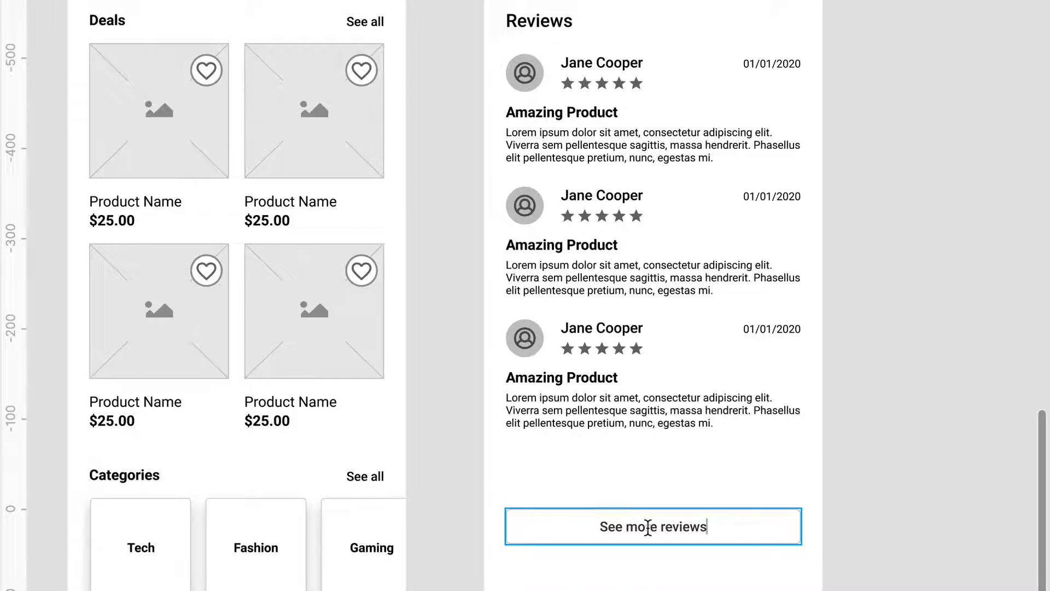
key("Escape")
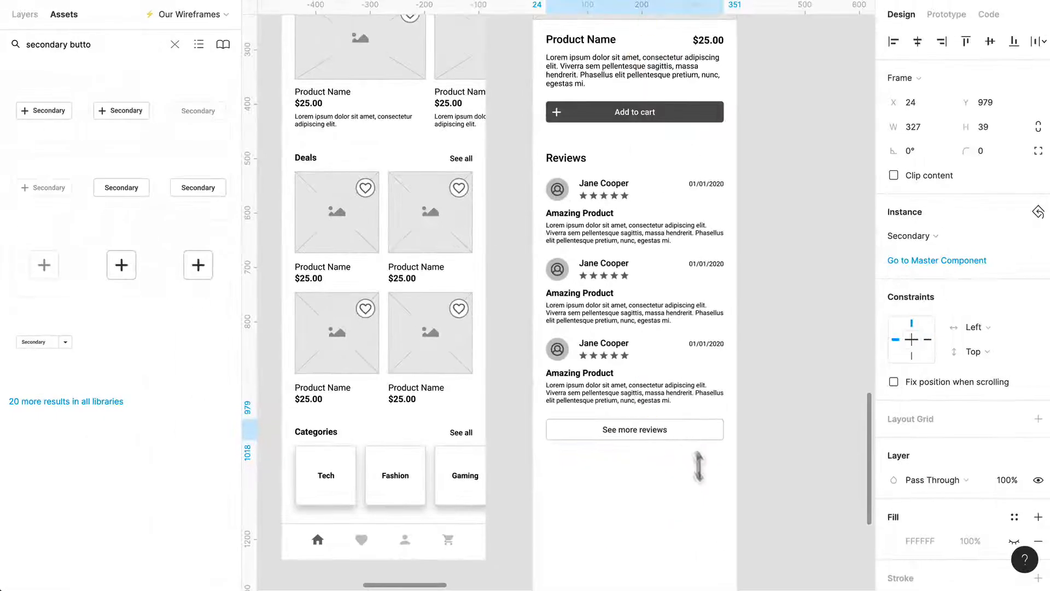
left_click(729, 494)
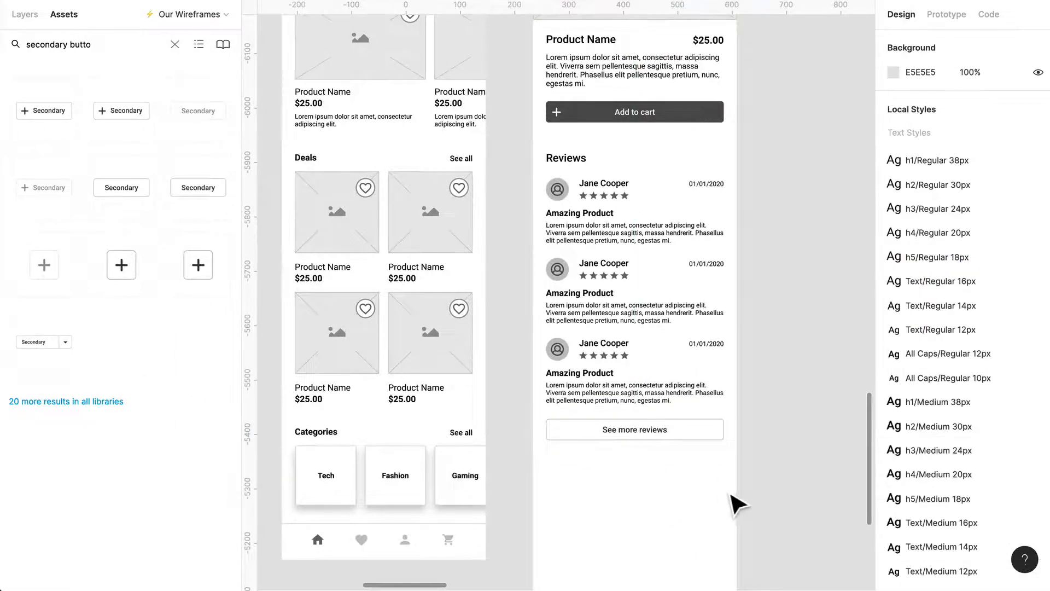
scroll(733, 494, "right", 1)
scroll(733, 493, "down", 1)
scroll(659, 444, "down", 2)
scroll(665, 454, "down", 2)
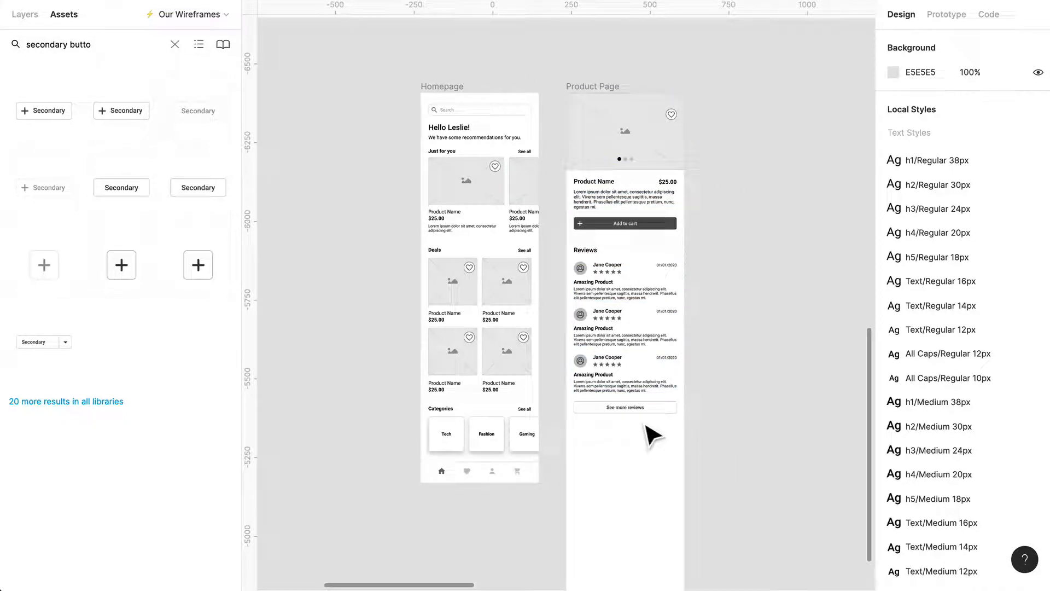
Copy the Homepage's Just for you section, with its heading, See all link and two product cards, beneath the See more reviews button.
scroll(624, 428, "down", 3)
scroll(629, 428, "up", 3)
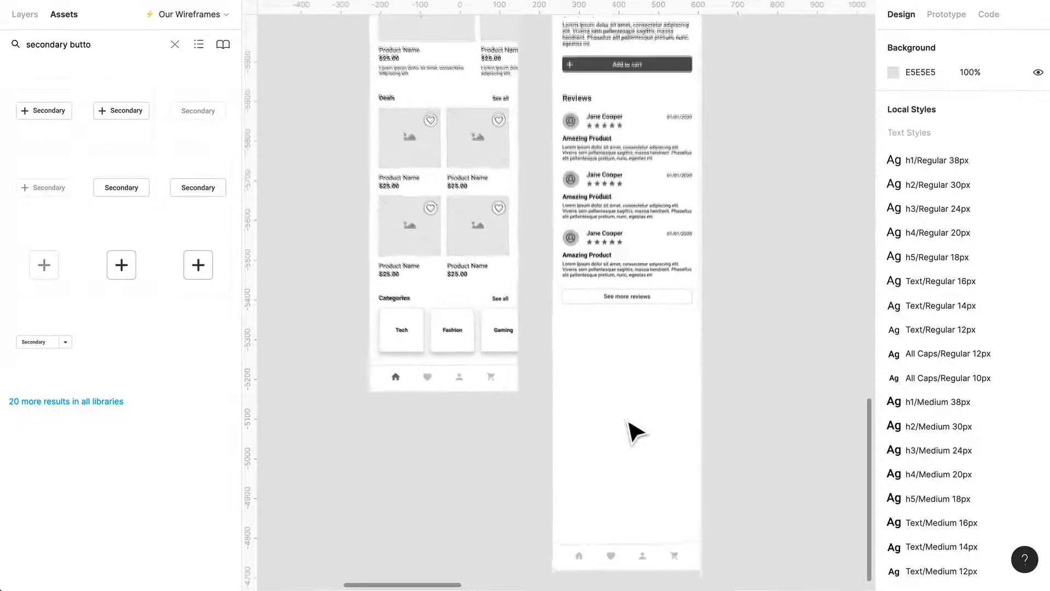
scroll(566, 359, "up", 2)
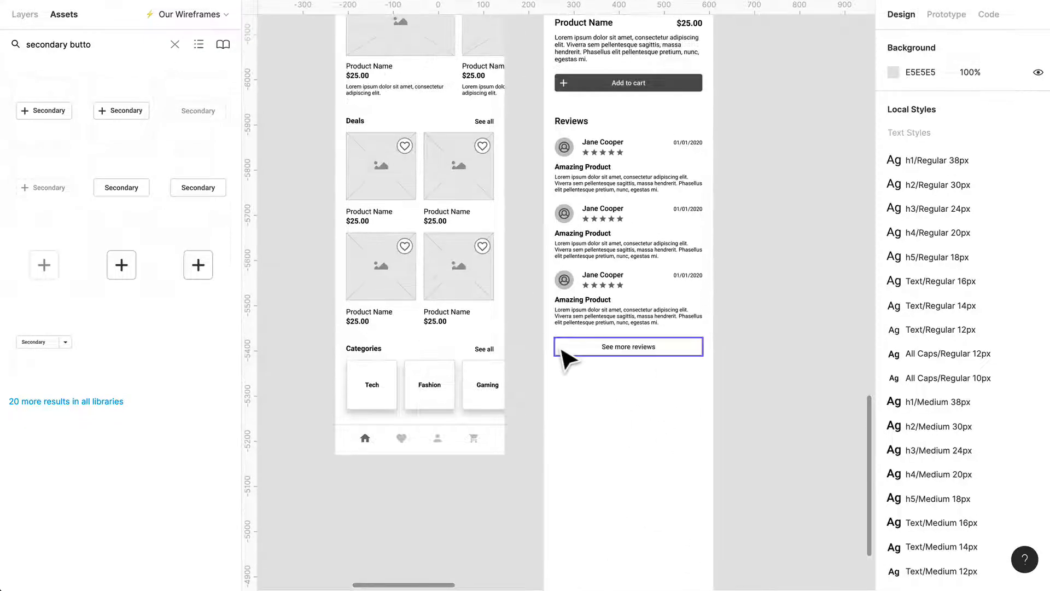
scroll(405, 298, "up", 3)
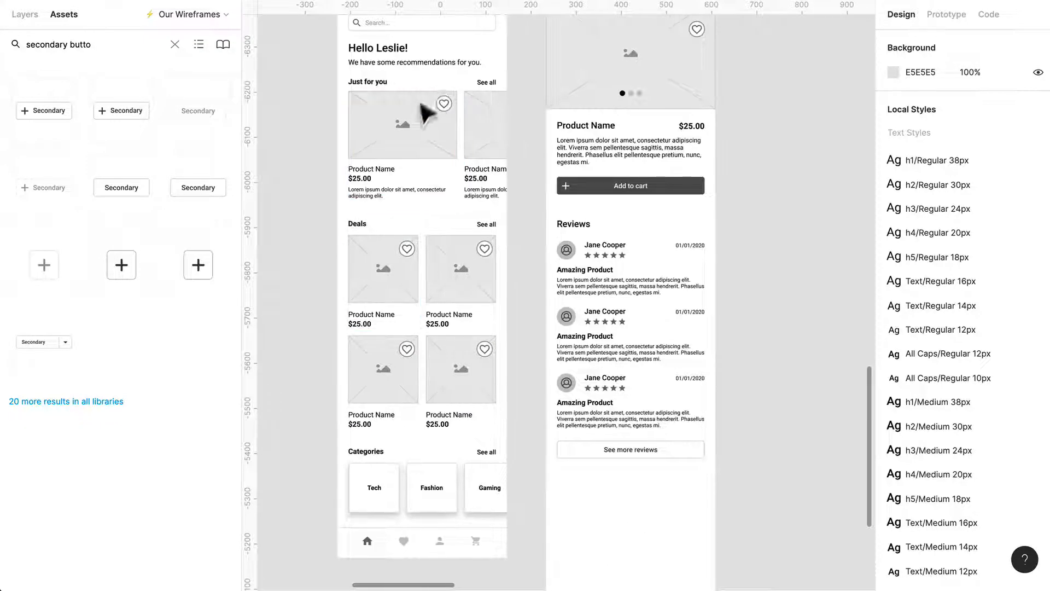
left_click(427, 118)
left_click(466, 97, "shift")
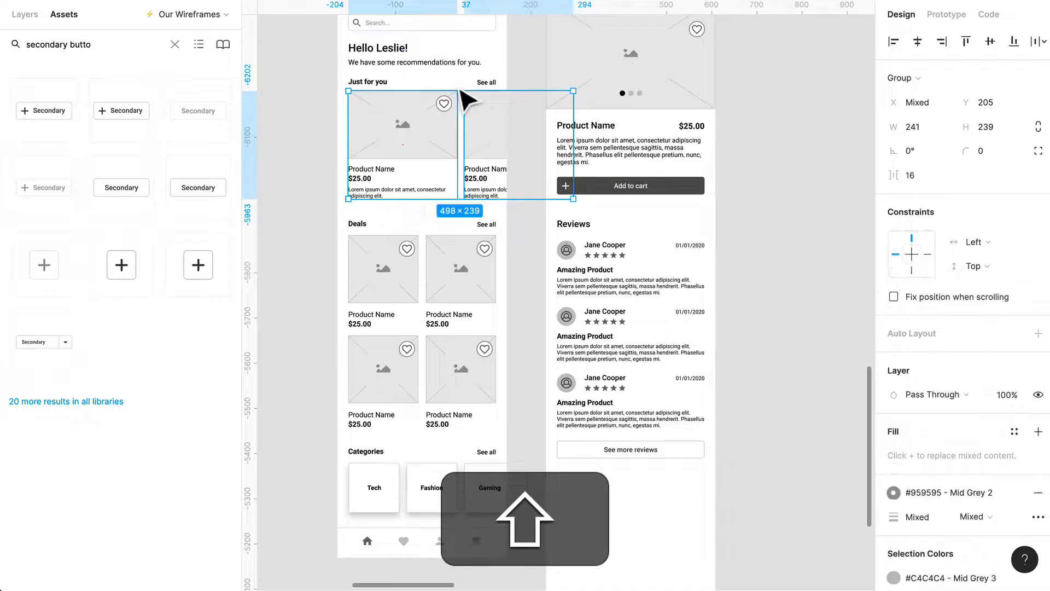
left_click(497, 87, "shift")
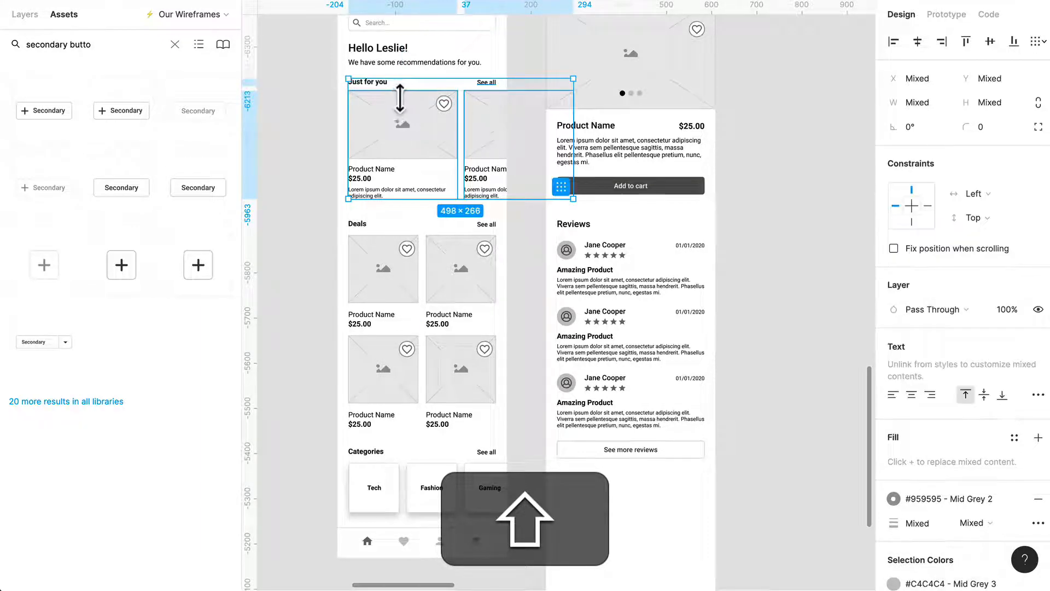
key("alt")
left_click_drag(640, 500, 595, 553)
scroll(597, 547, "down", 3)
scroll(600, 541, "up", 3, "ctrl")
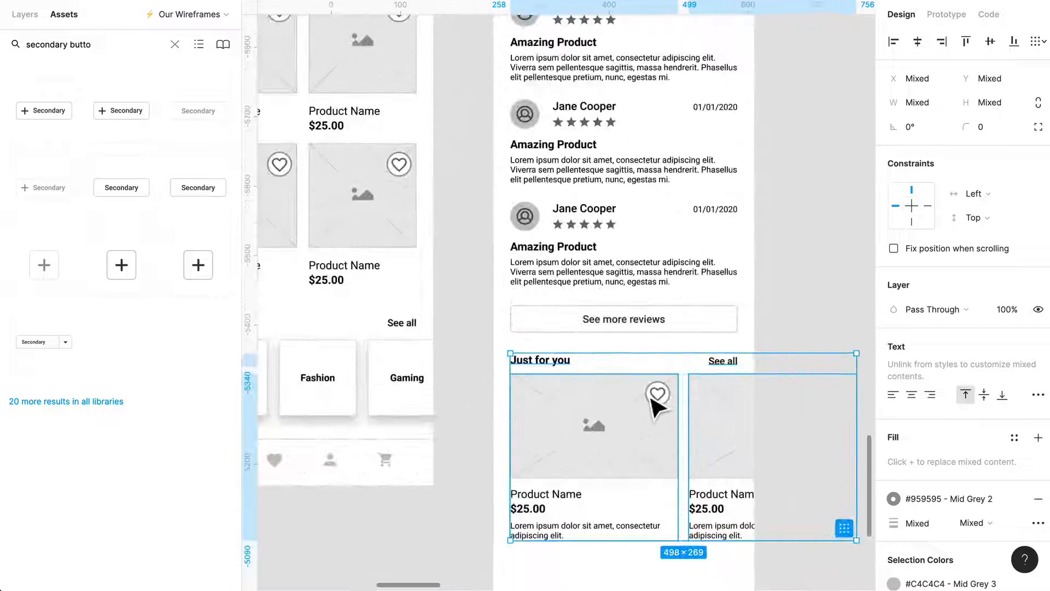
Change the copied section's heading on the Product Page to Similar products.
scroll(631, 429, "up", 5, "ctrl")
double_click(510, 316)
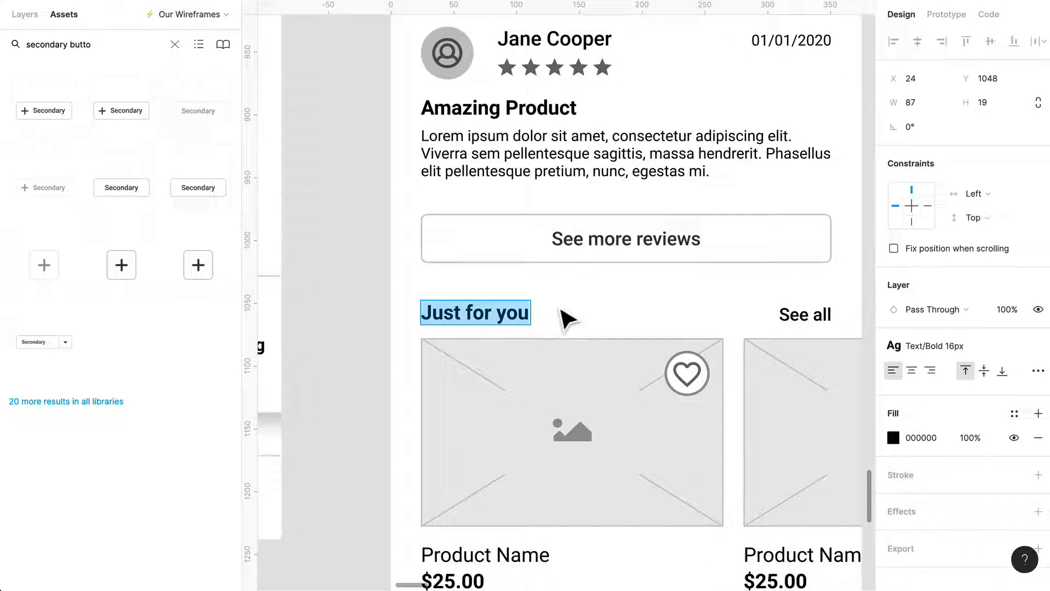
type("Similar P")
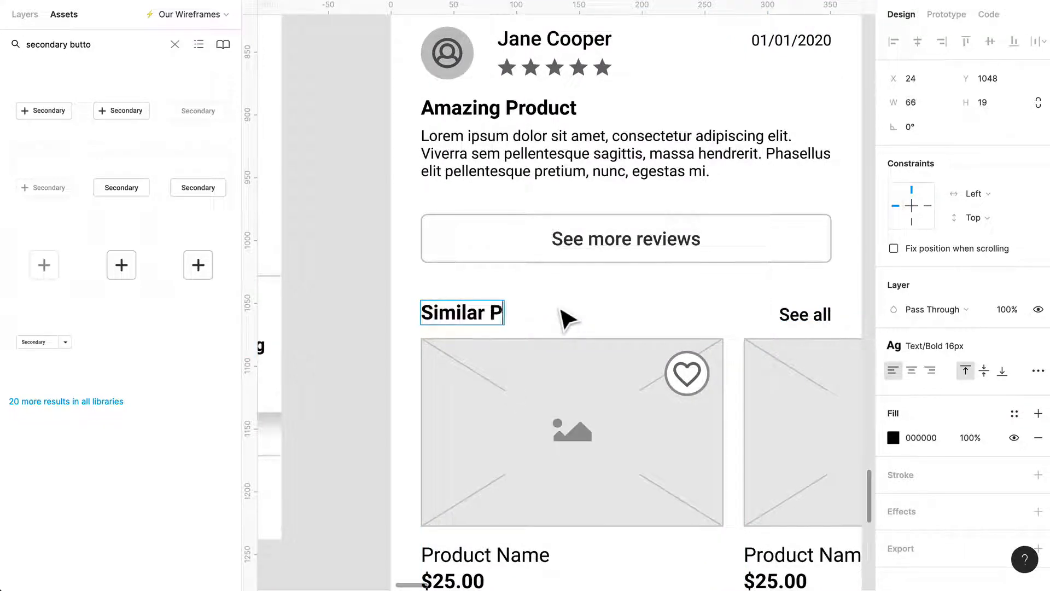
key("BackSpace")
key("BackSpace")
key("BackSpace")
type("pro")
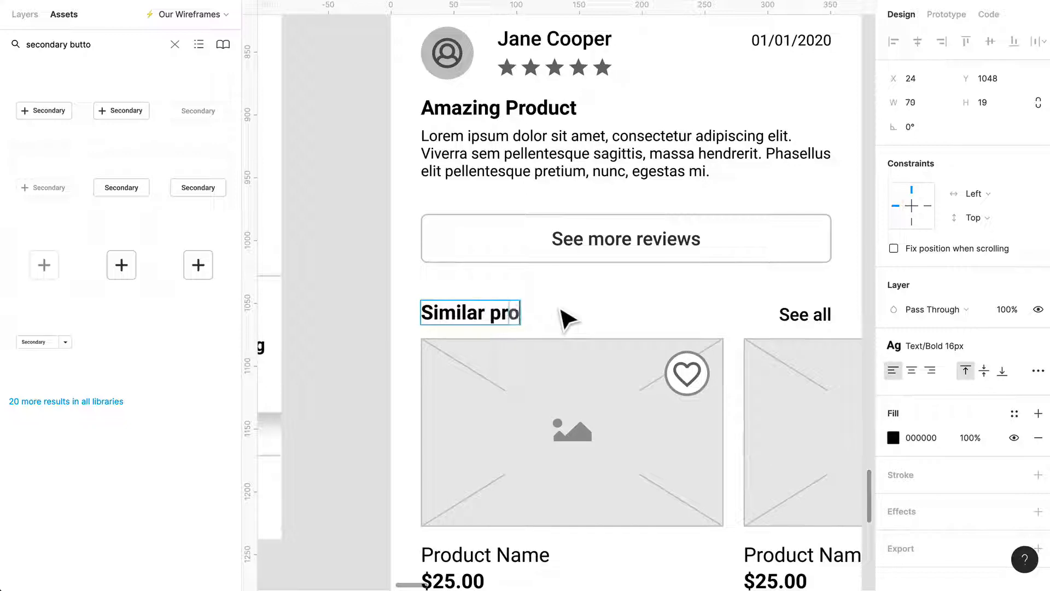
type("ducts")
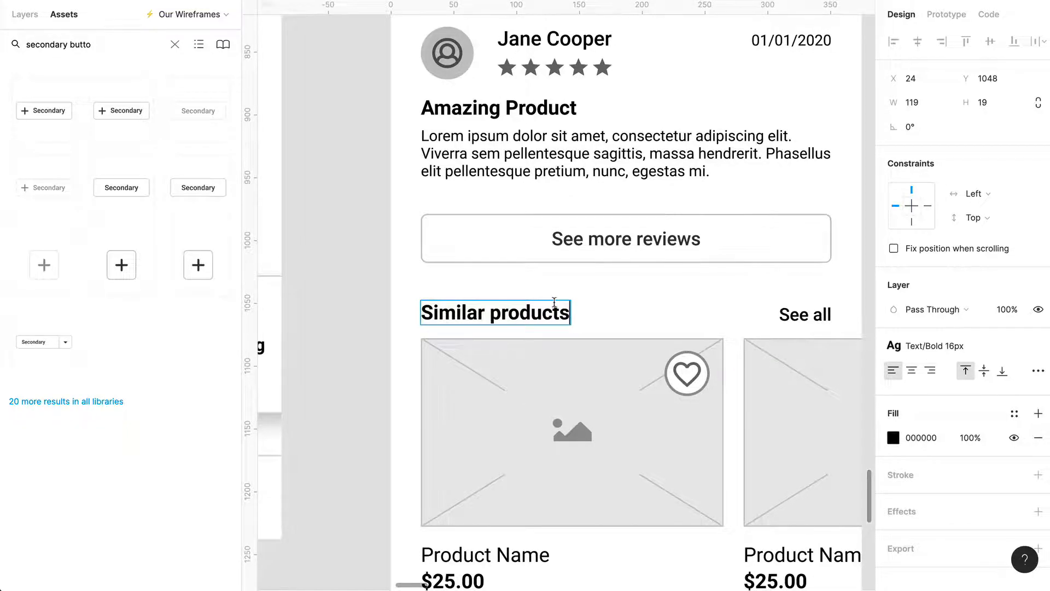
Delete the description texts under the prices of both Similar products cards.
scroll(554, 301, "down", 5)
scroll(626, 436, "down", 2)
double_click(573, 423)
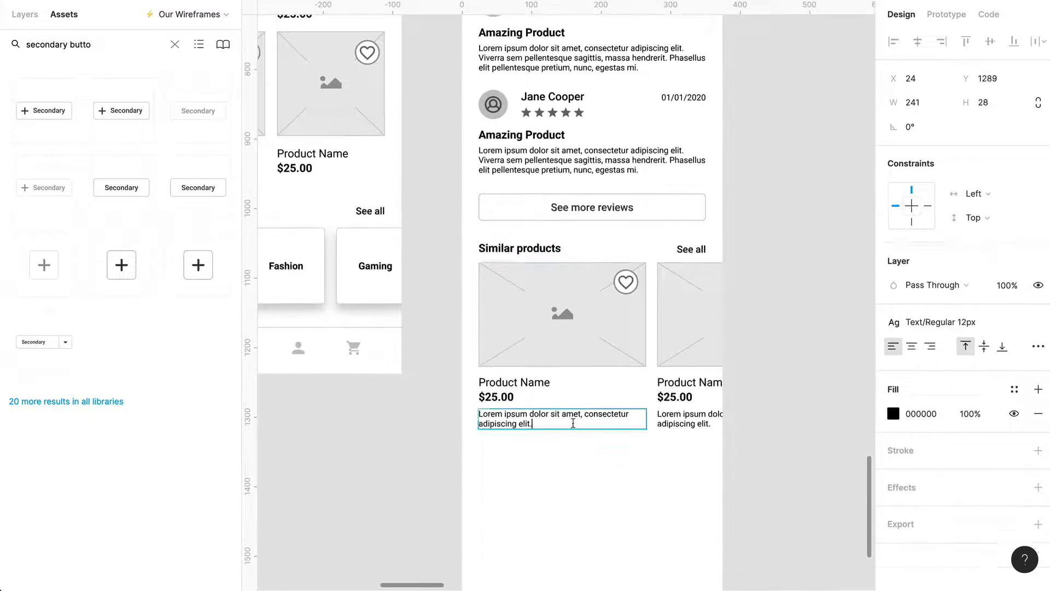
key("Escape")
left_click(687, 432, "shift")
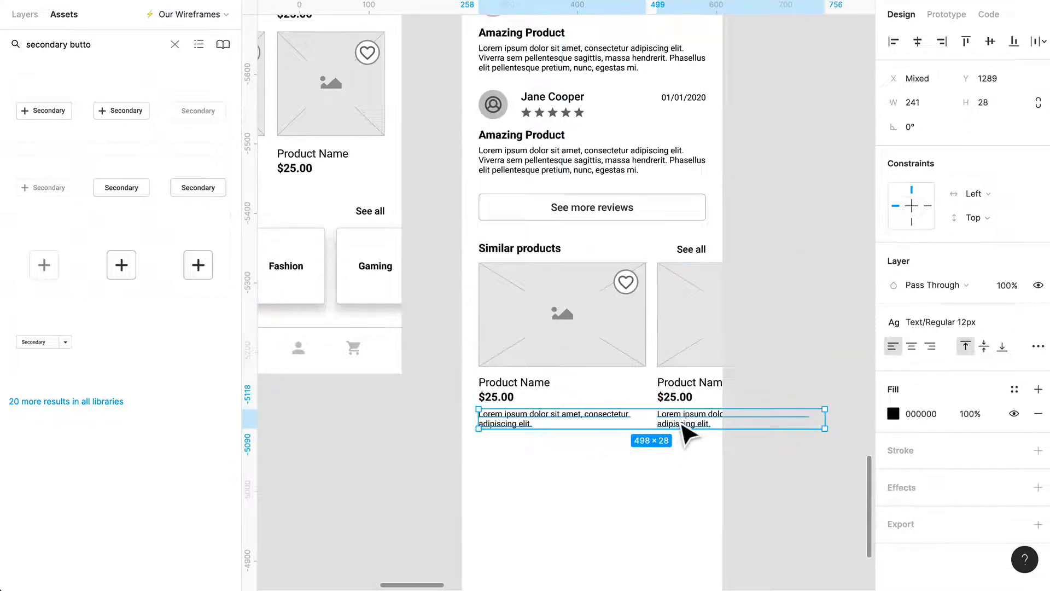
key("Delete")
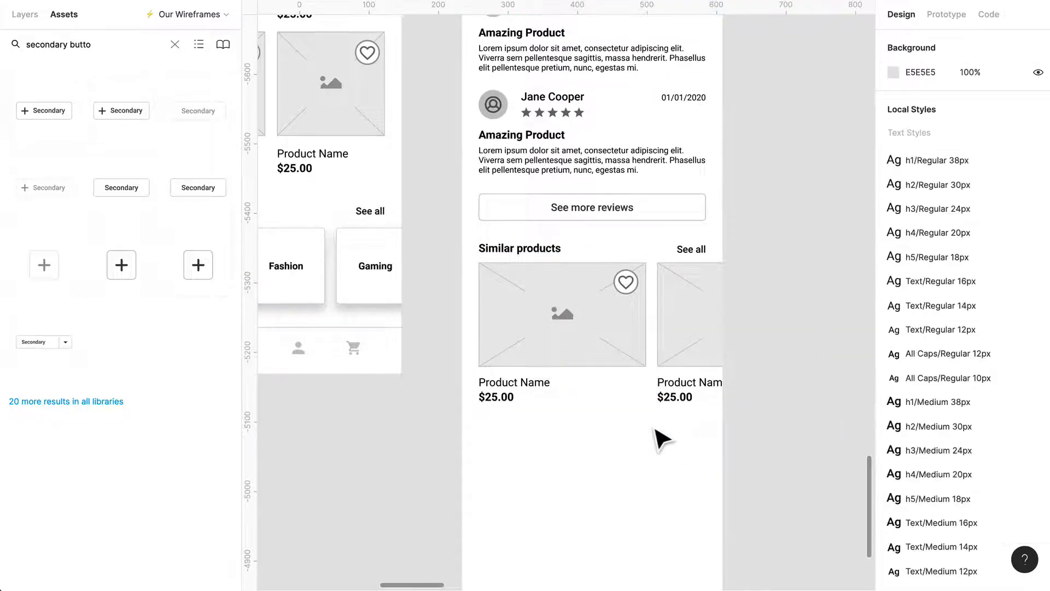
Shorten the Product Page frame to a height of about 1381 so it ends just below the Similar products cards.
left_click(582, 347)
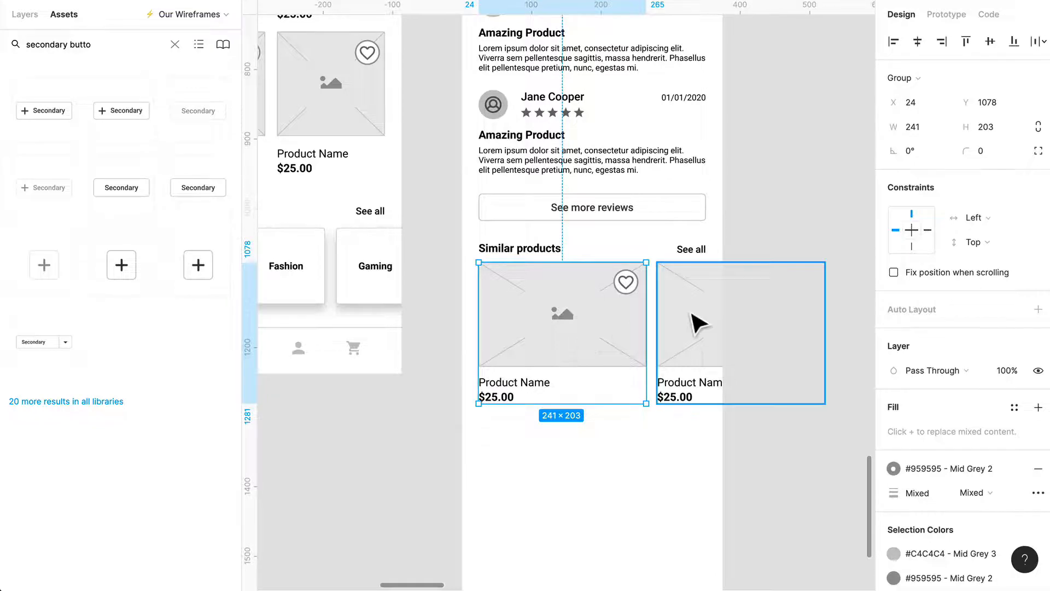
scroll(673, 461, "down", 5)
scroll(628, 133, "up", 2)
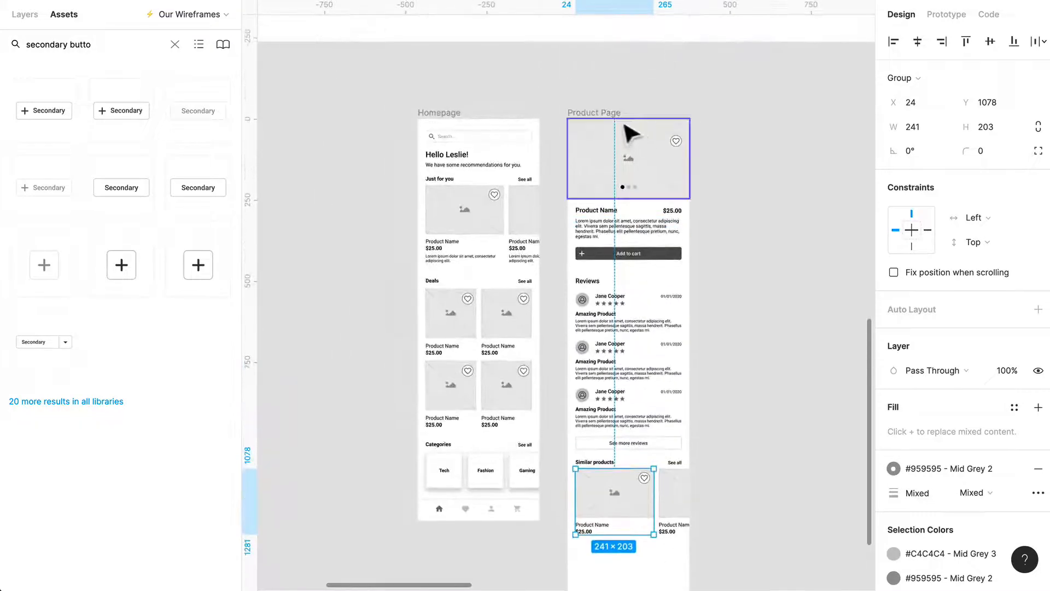
left_click(625, 161)
scroll(682, 504, "down", 3)
scroll(646, 530, "down", 1)
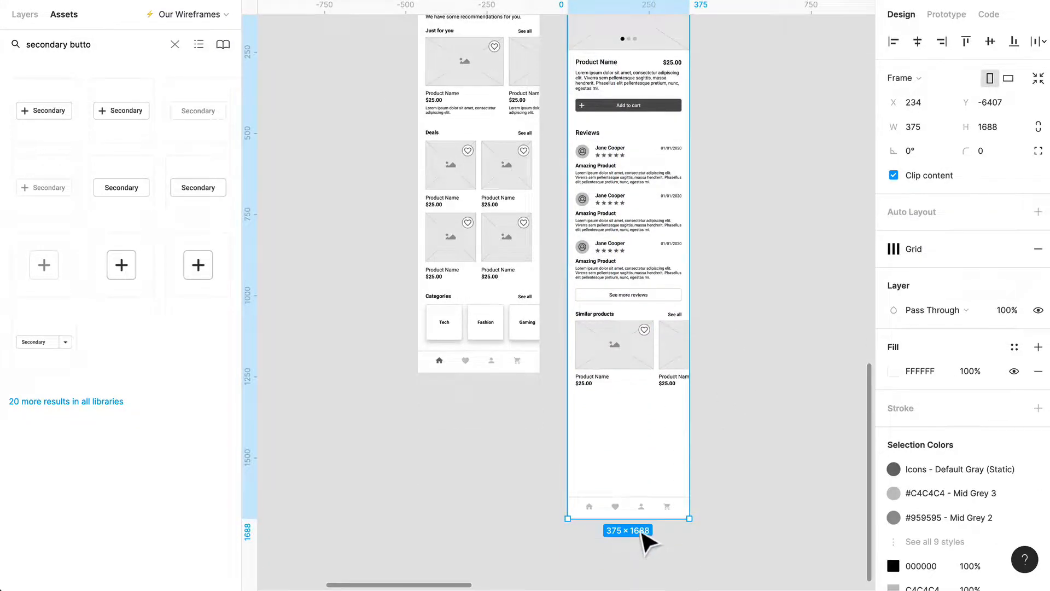
left_click_drag(642, 514, 638, 420)
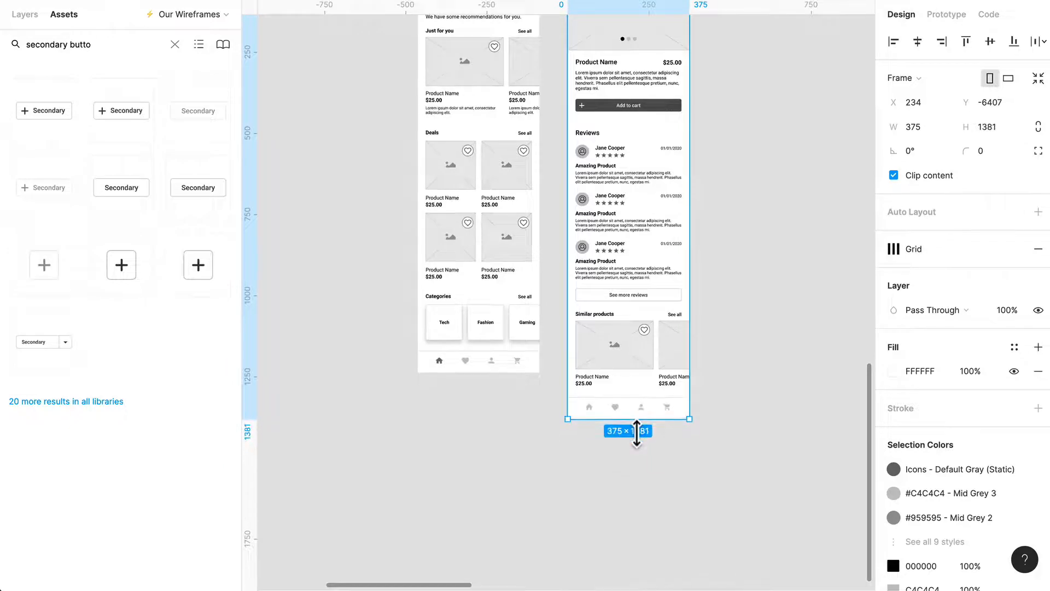
left_click(645, 470)
Review the whole Product Page beside the Homepage, from the product image and reviews down to Similar products and the navigation bar.
scroll(640, 354, "up", 3)
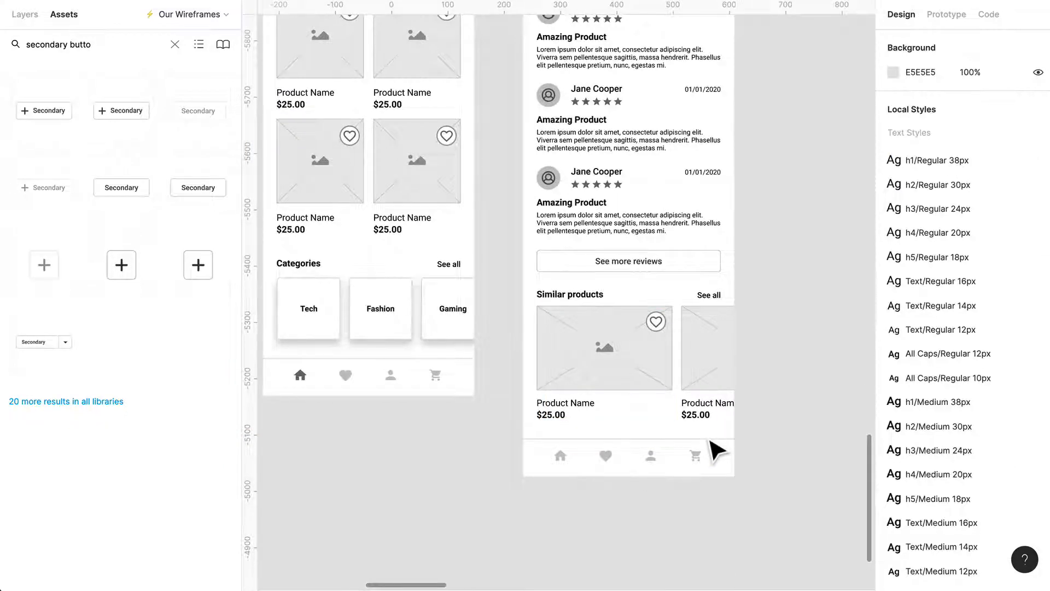
scroll(706, 443, "up", 10)
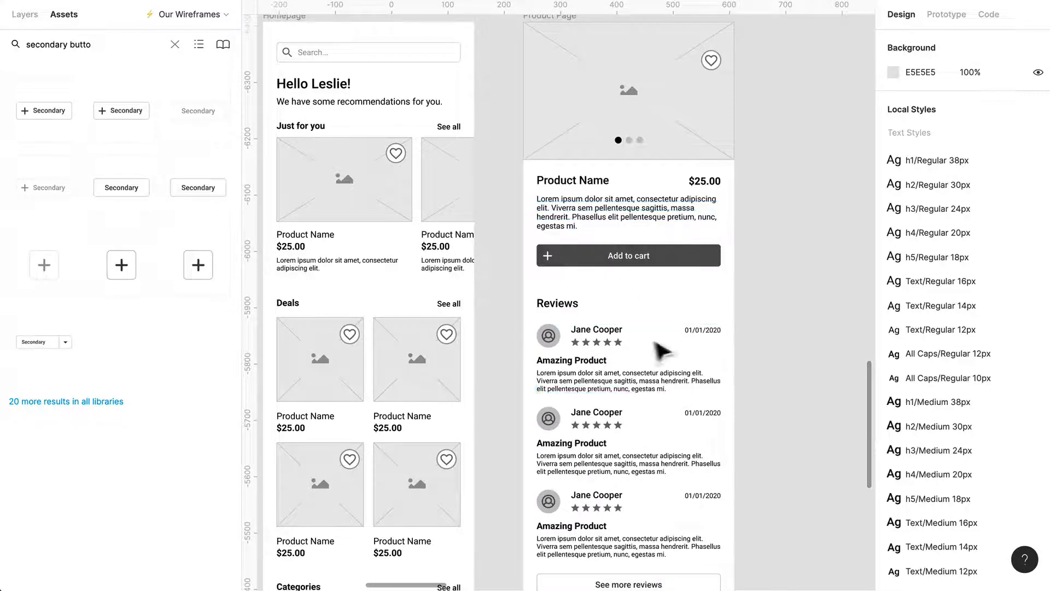
scroll(633, 368, "down", 5)
scroll(609, 418, "down", 5)
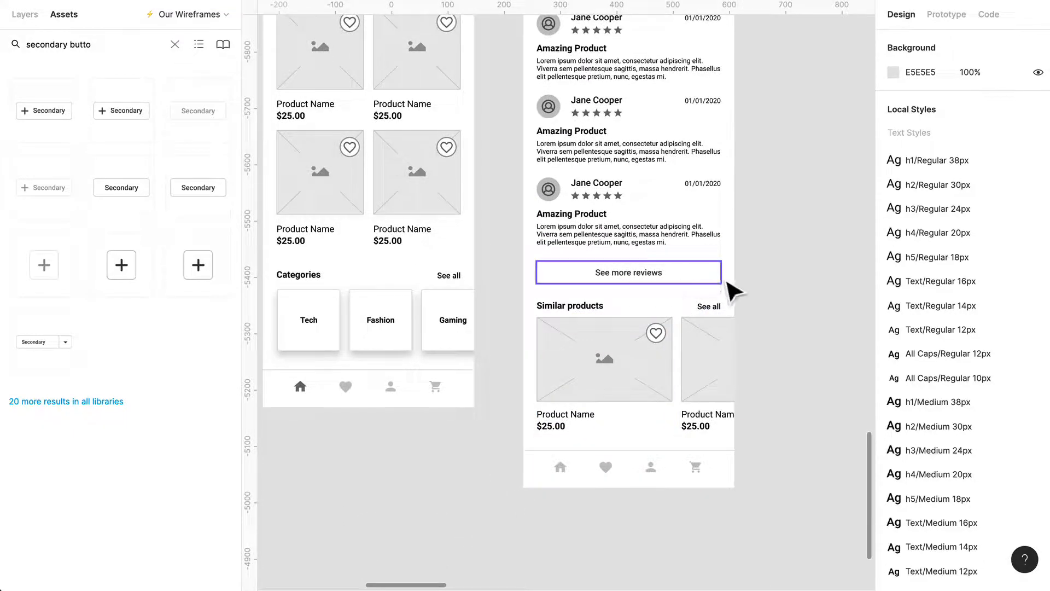
scroll(733, 290, "up", 4)
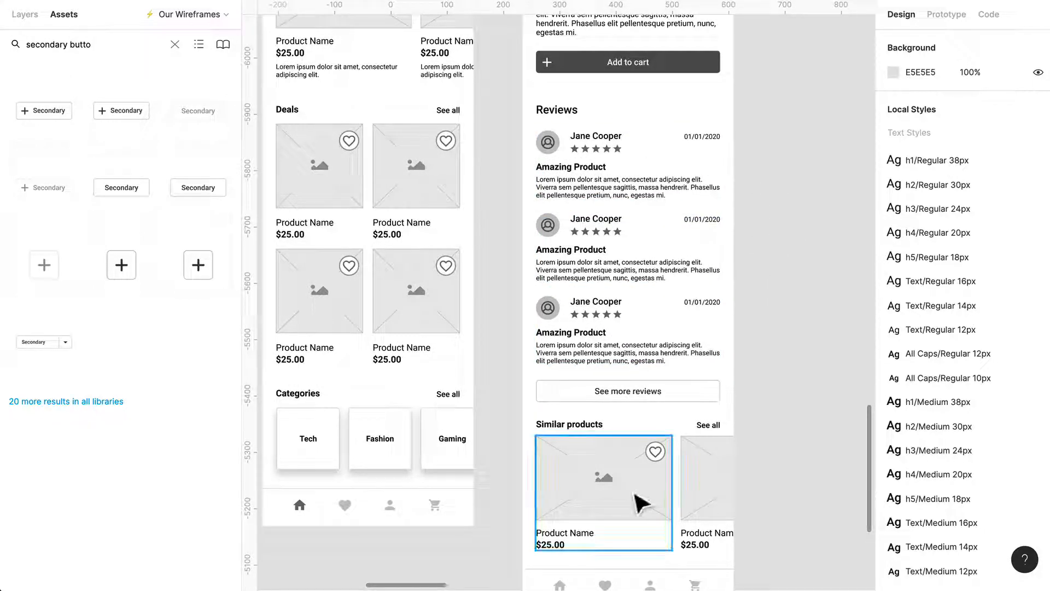
scroll(664, 367, "down", 4)
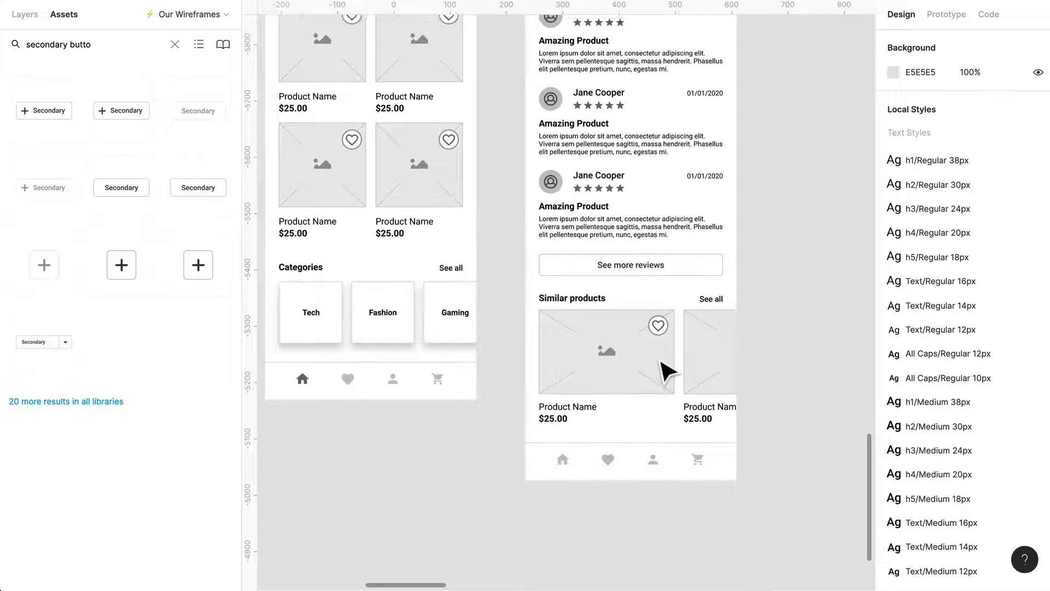
scroll(664, 372, "up", 10)
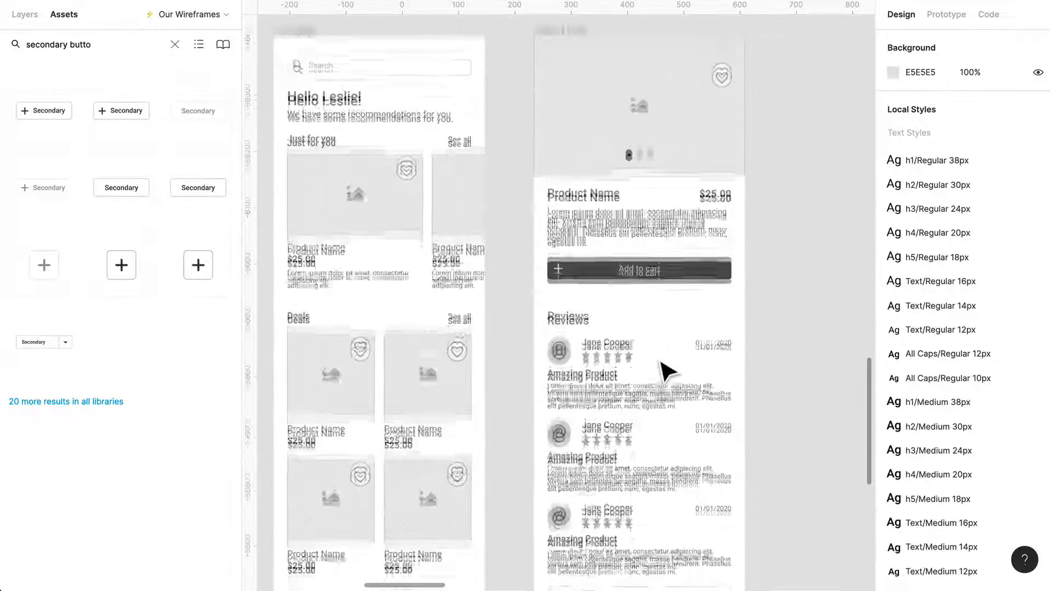
scroll(661, 362, "down", 1)
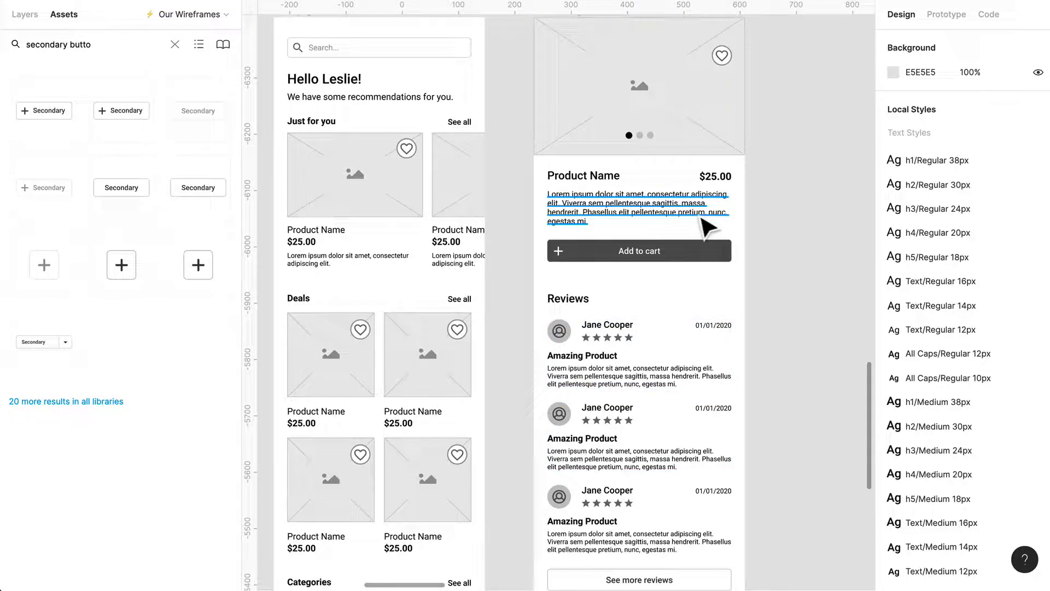
scroll(703, 262, "up", 2)
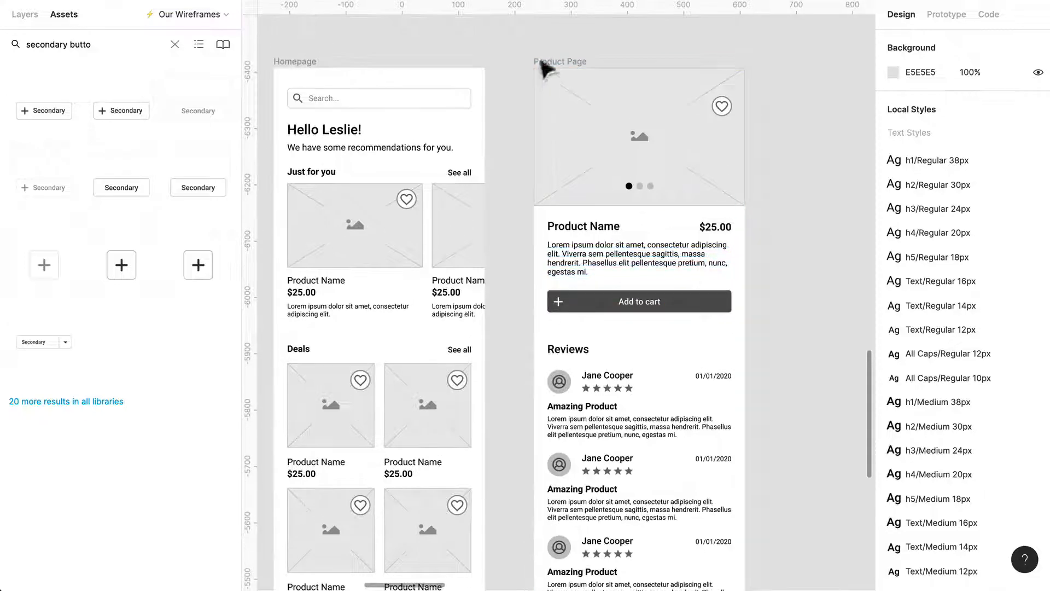